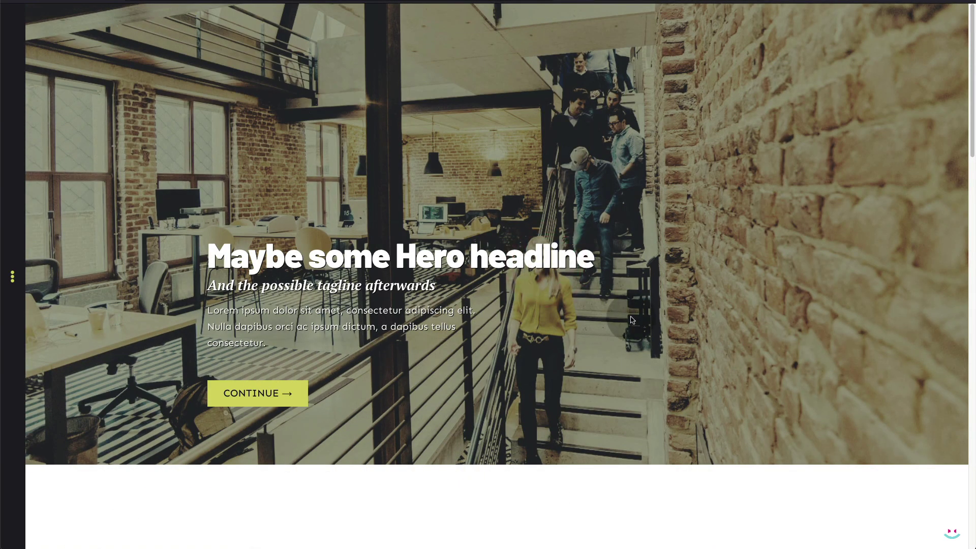
Step: Slide the left off-screen panel open and closed with the dots handle and the hero link
scroll(533, 321, down, 20)
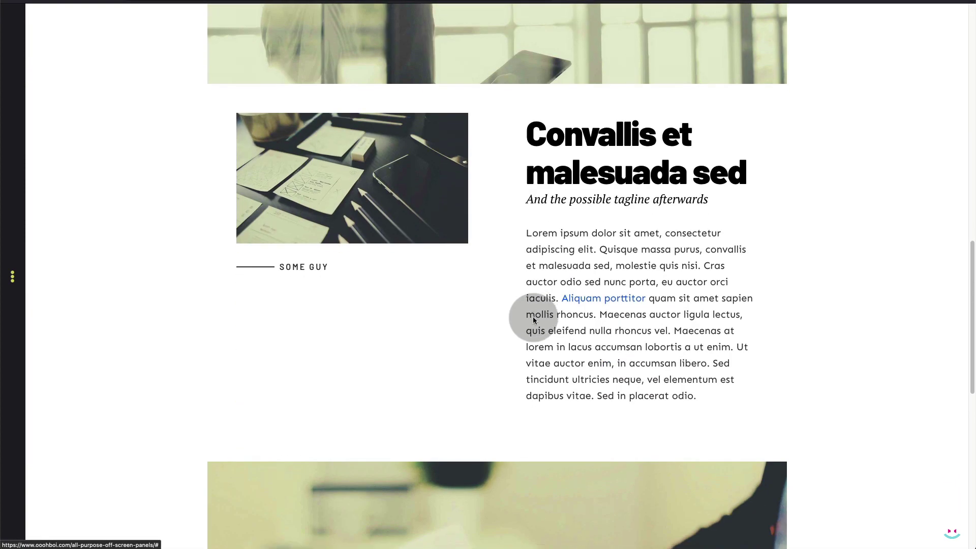
scroll(534, 318, up, 10)
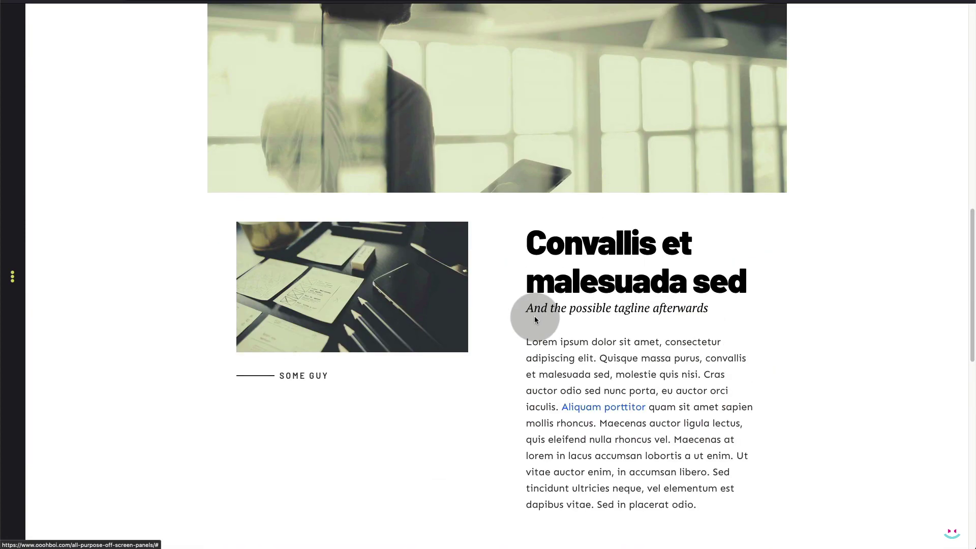
click(12, 269)
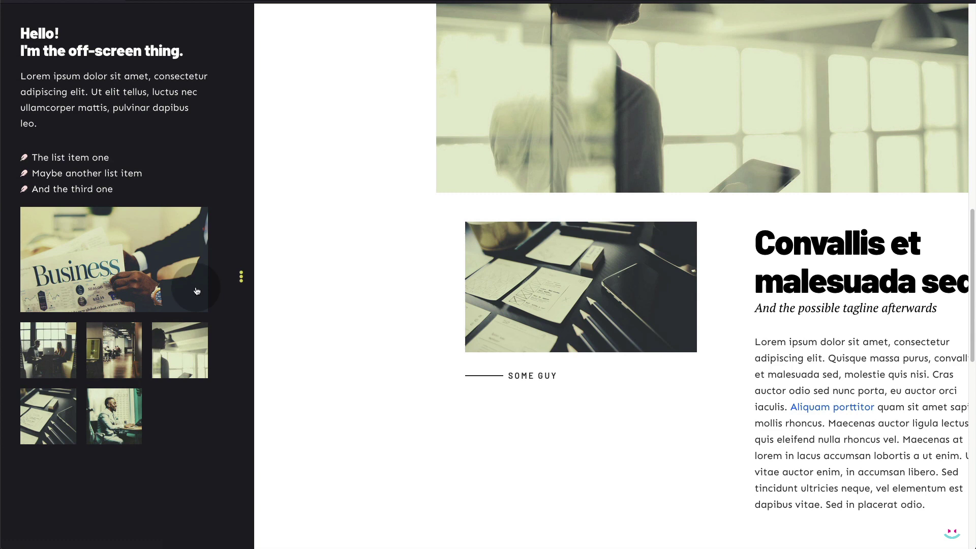
click(243, 280)
scroll(473, 294, up, 10)
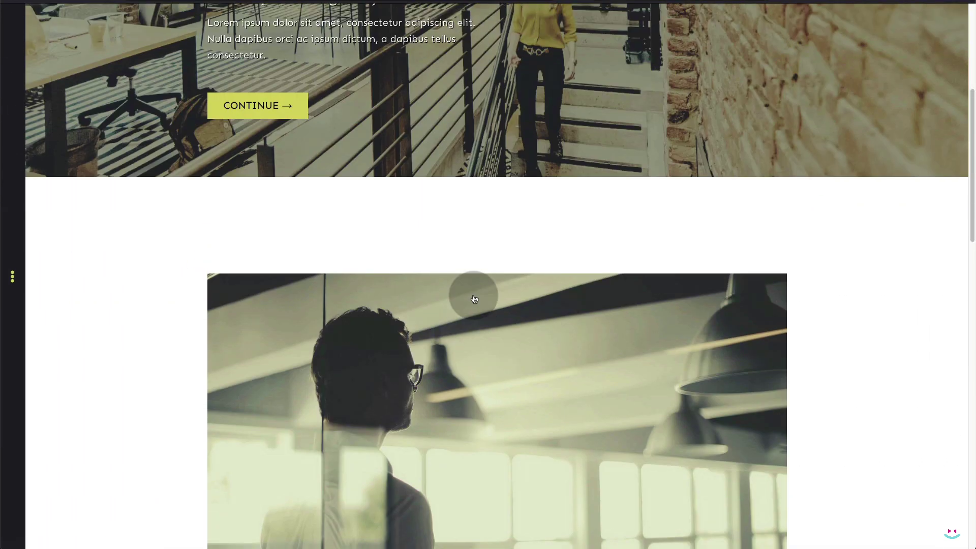
click(261, 402)
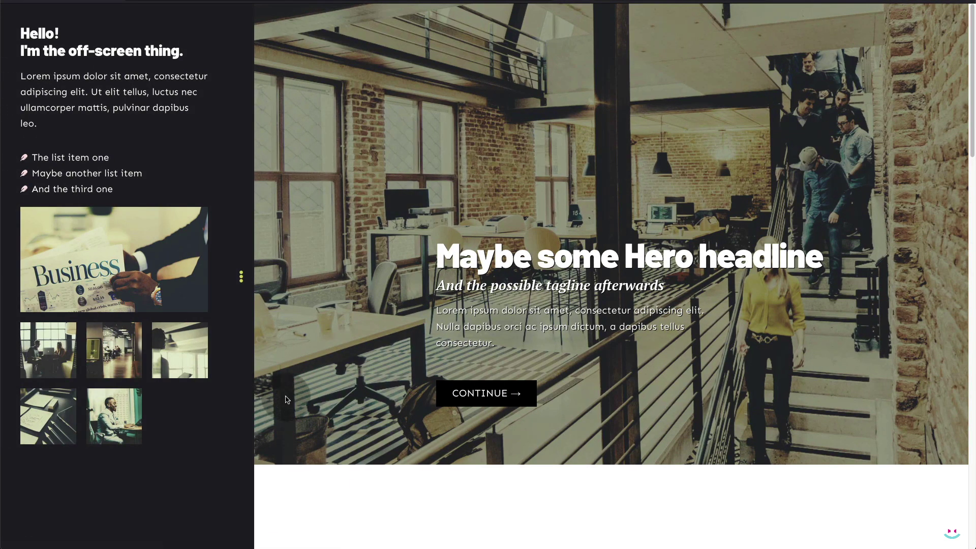
click(524, 401)
Step: Toggle the right panel, then open both panels via page links and close them
scroll(607, 275, down, 10)
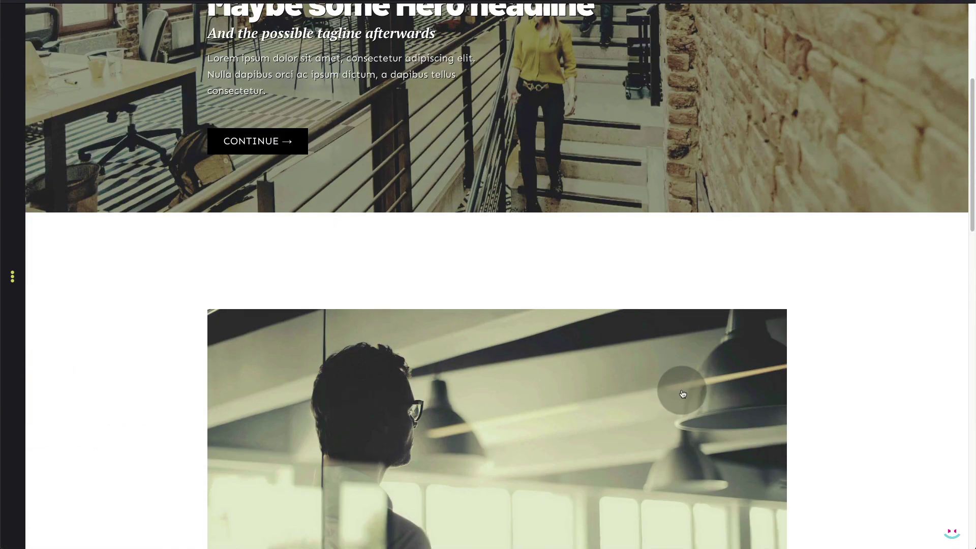
click(554, 230)
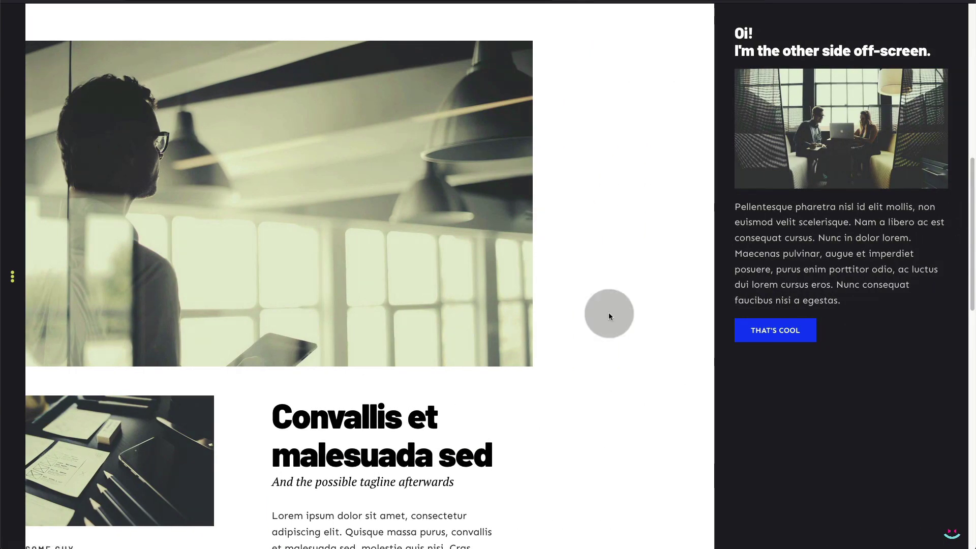
click(609, 316)
scroll(414, 307, down, 3)
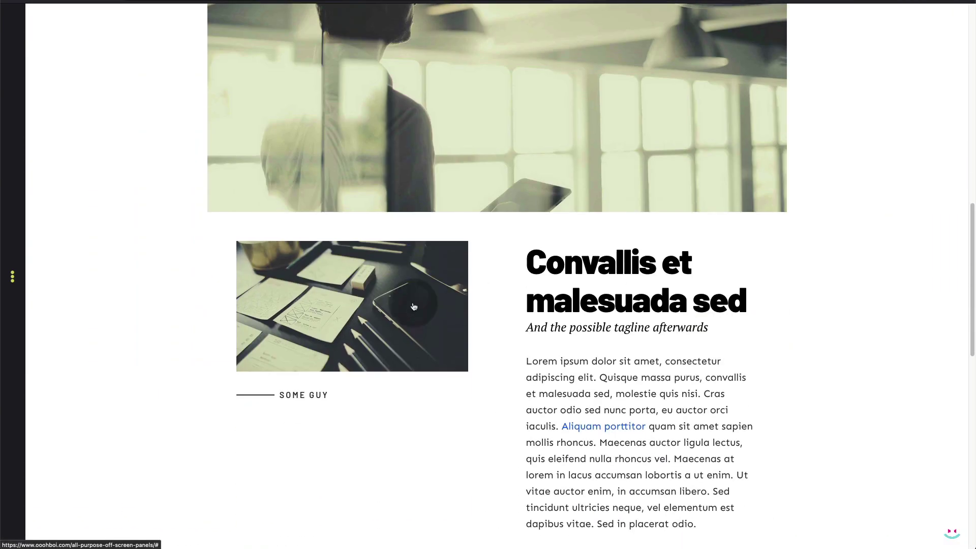
click(414, 305)
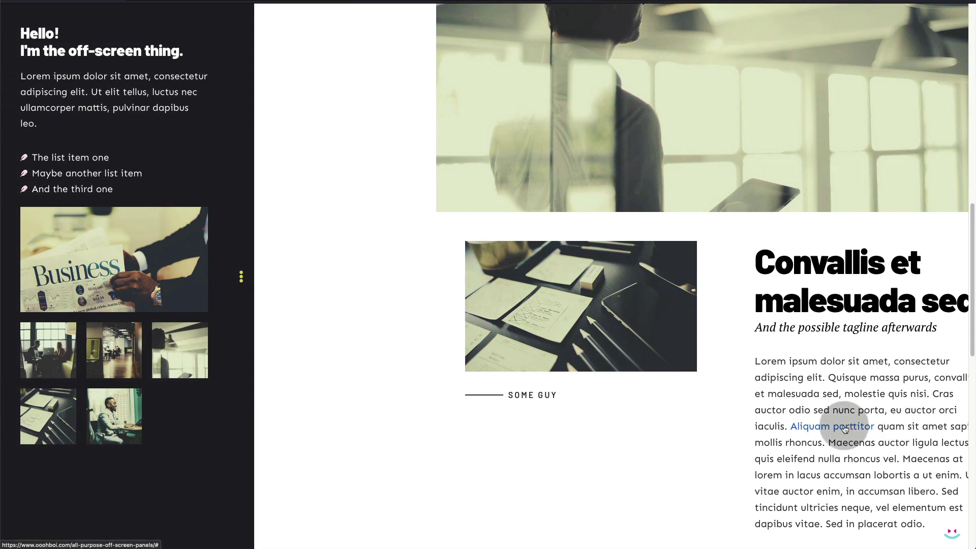
click(845, 428)
scroll(597, 334, down, 5)
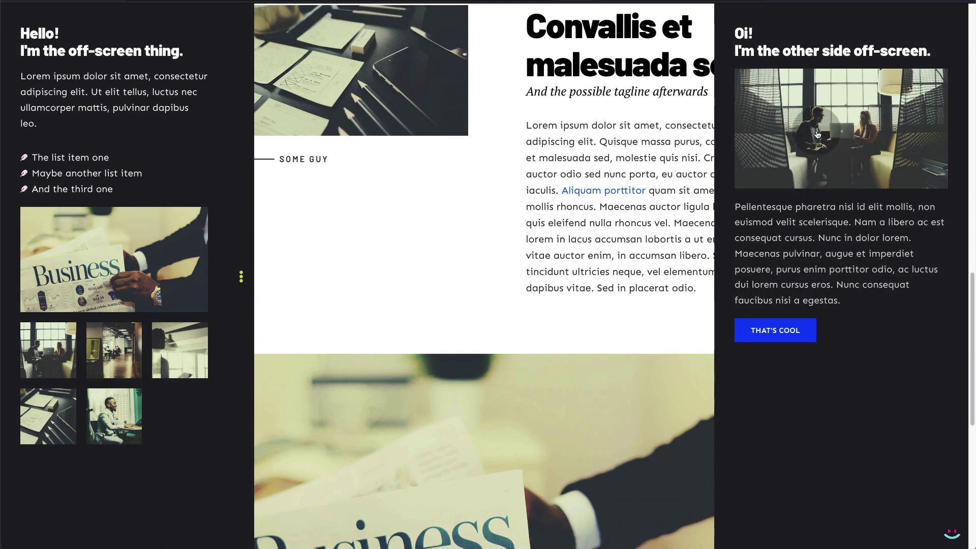
click(818, 132)
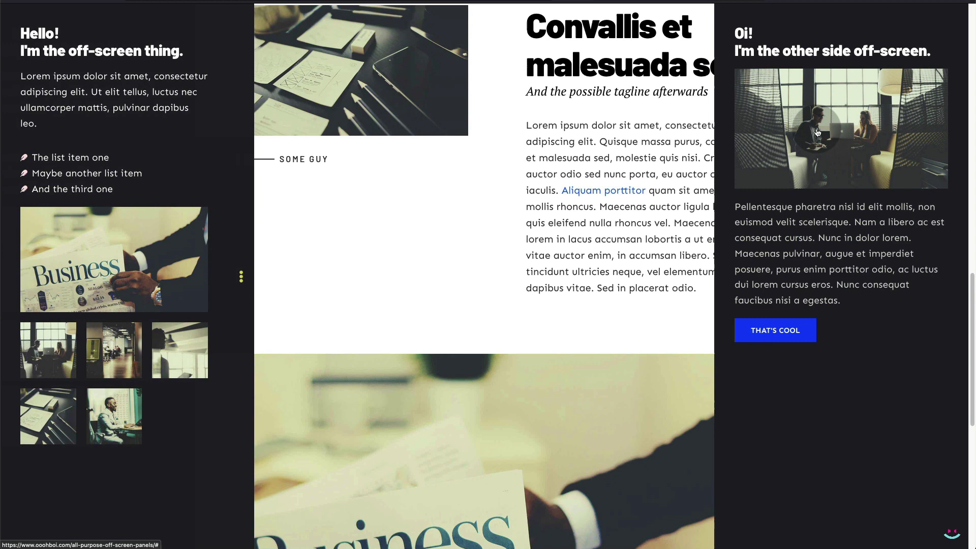
click(89, 261)
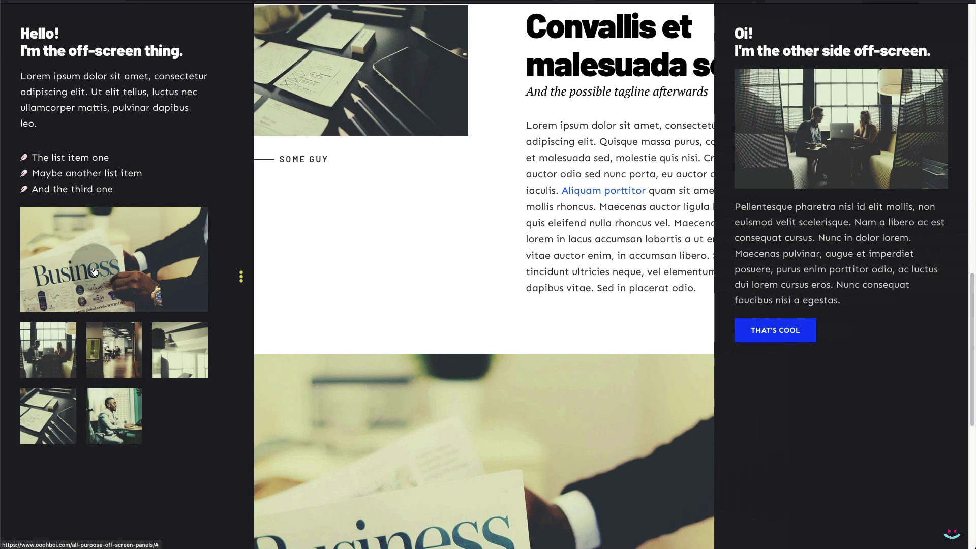
Step: Reopen the right panel, close it with THAT'S COOL, then close the left panel
click(432, 328)
scroll(559, 346, down, 5)
click(696, 355)
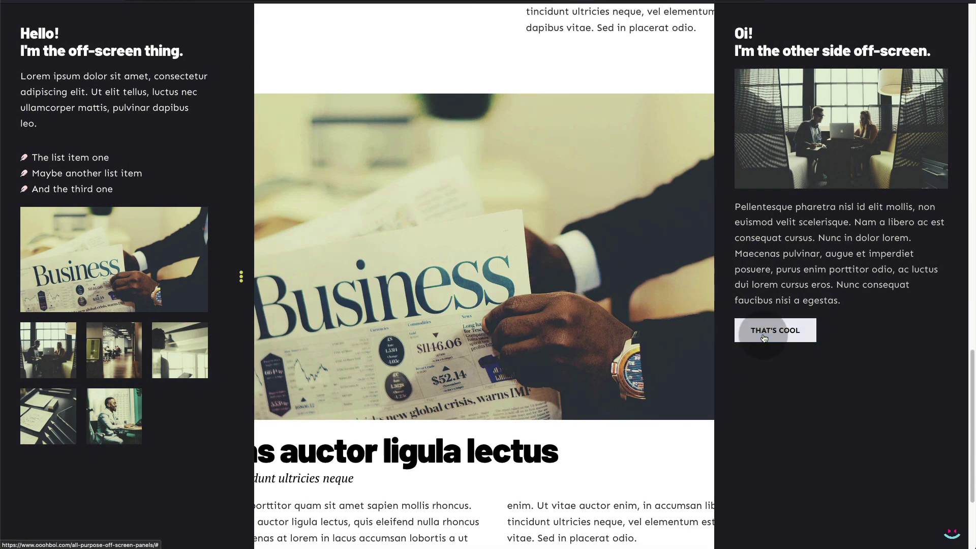
click(748, 331)
click(243, 277)
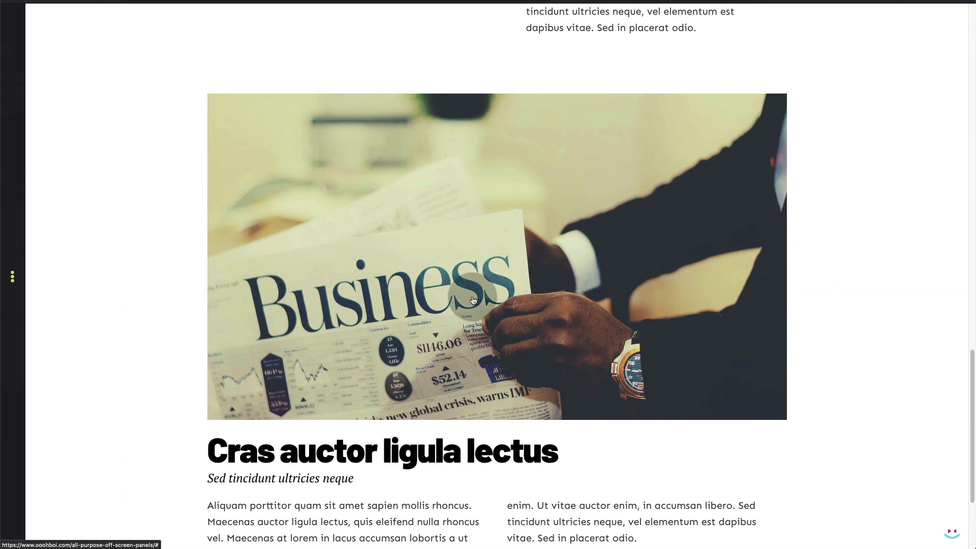
Step: Open and close both panels once more, ending with the left panel opened from the hero
scroll(473, 295, down, 3)
click(264, 440)
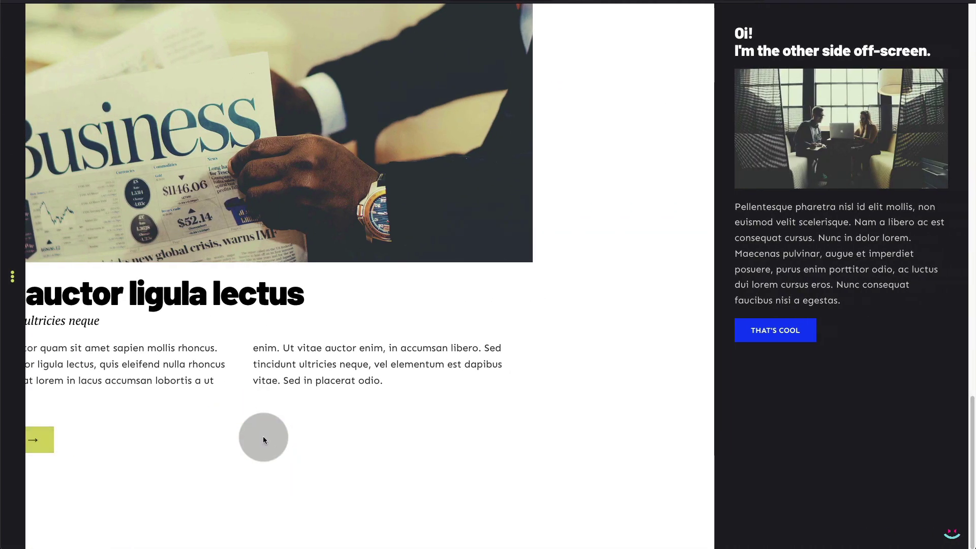
click(811, 128)
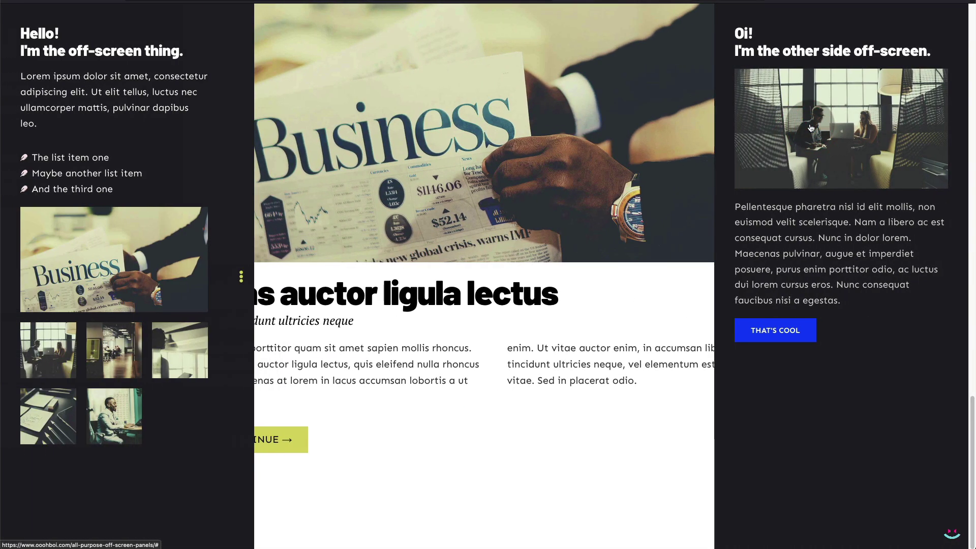
click(108, 237)
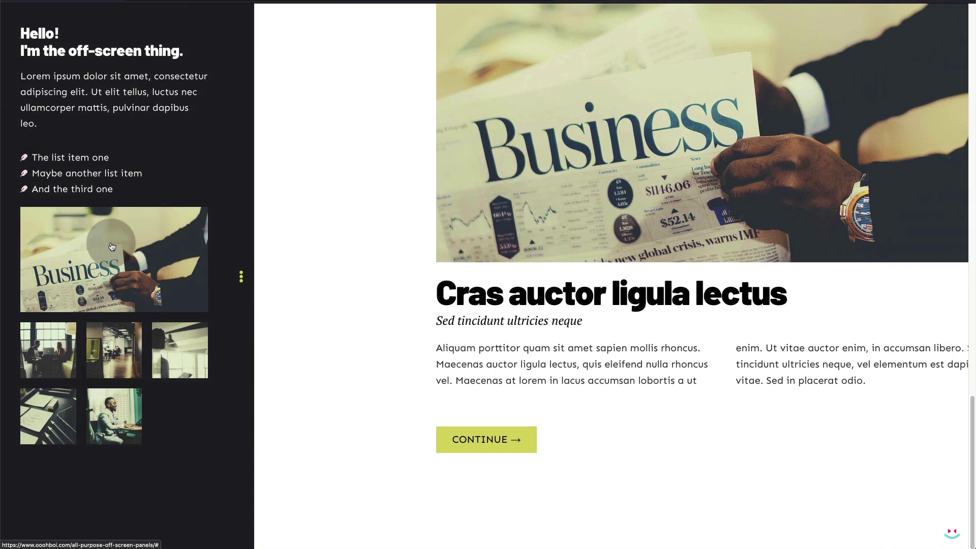
click(252, 243)
click(243, 278)
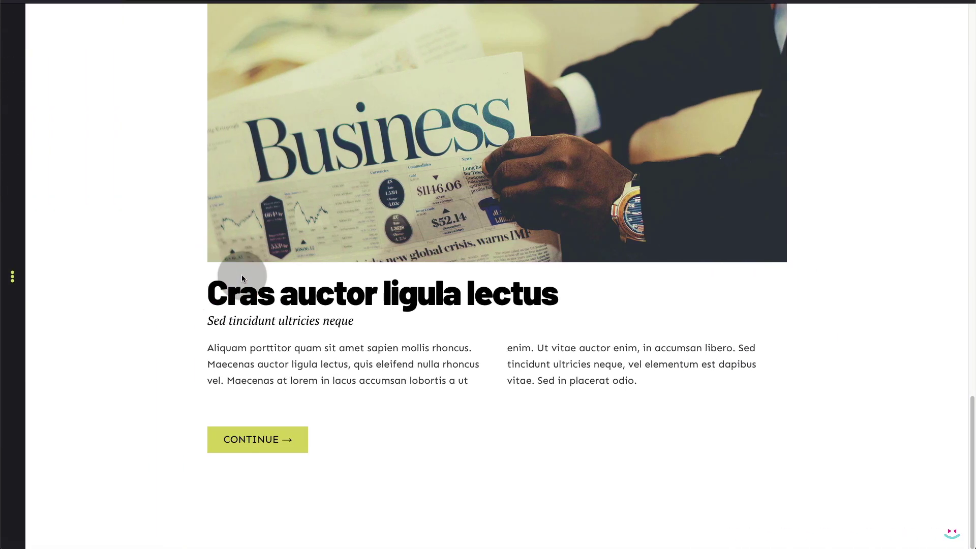
scroll(503, 213, up, 10)
scroll(517, 206, up, 15)
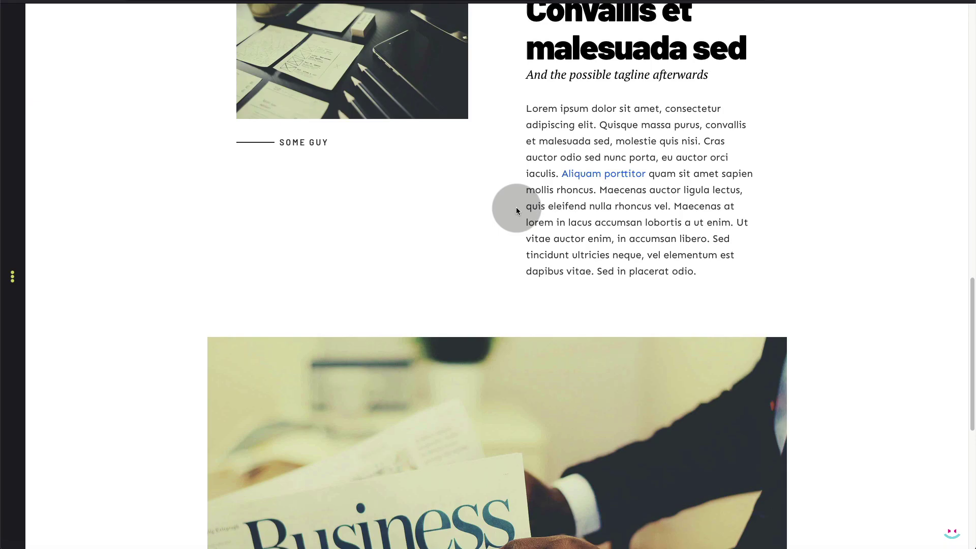
scroll(520, 206, up, 5)
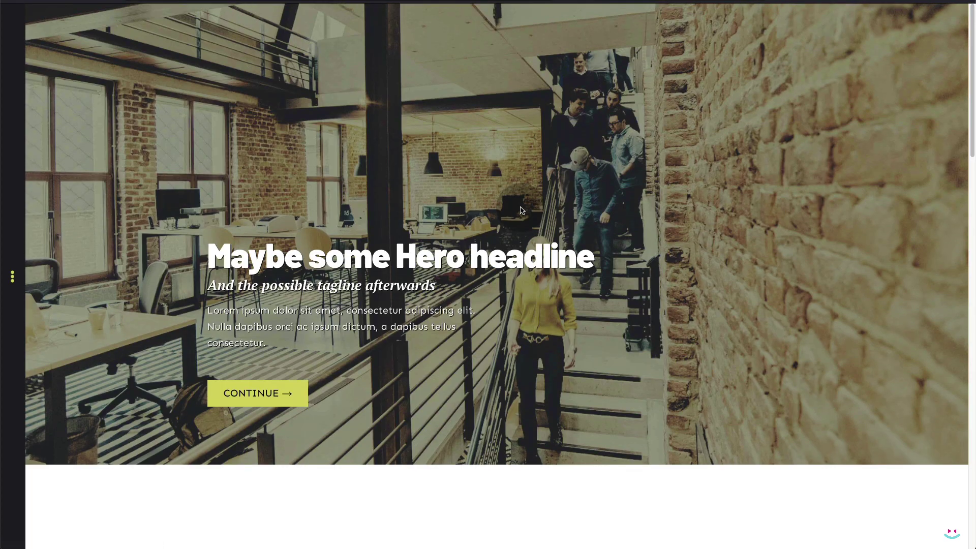
click(263, 390)
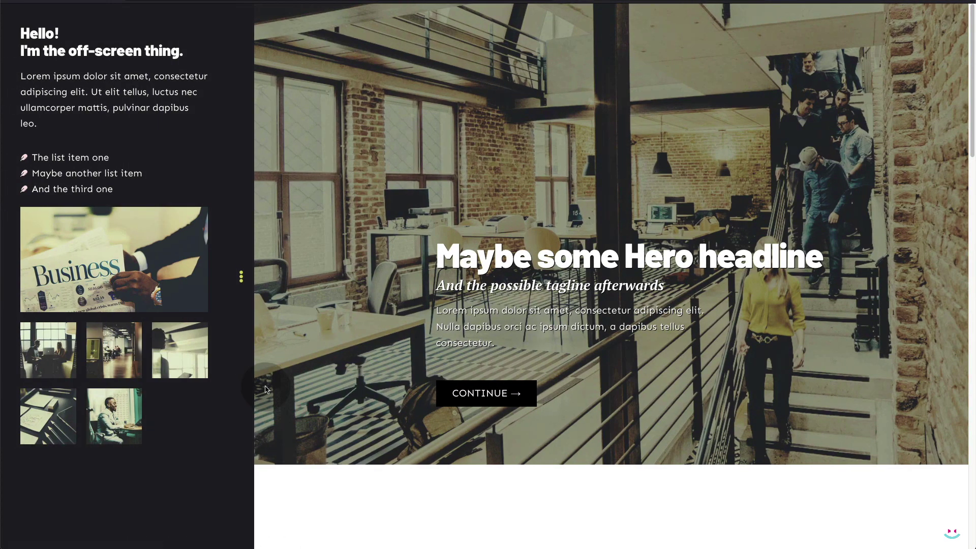
Step: Step through the gallery images in the lightbox, close it, and slide the left panel shut
click(178, 333)
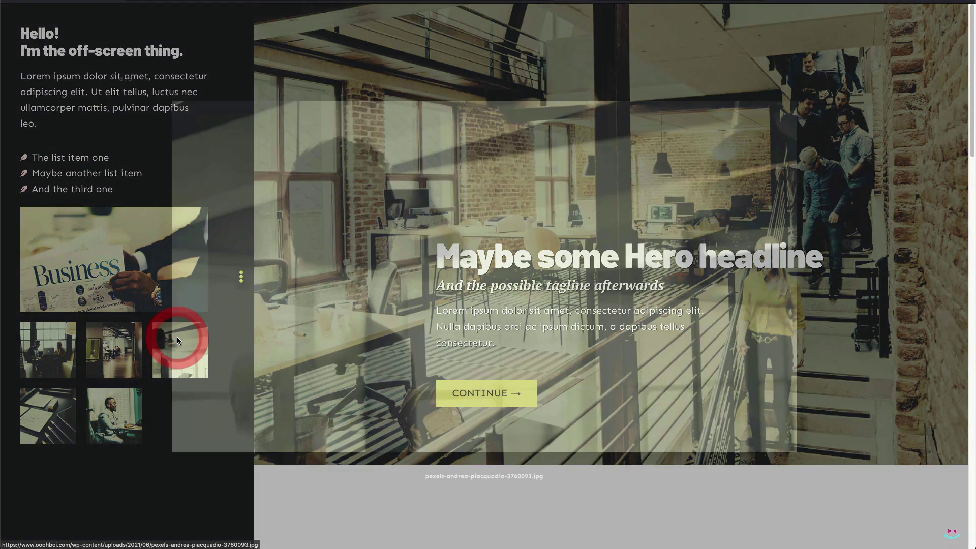
click(899, 277)
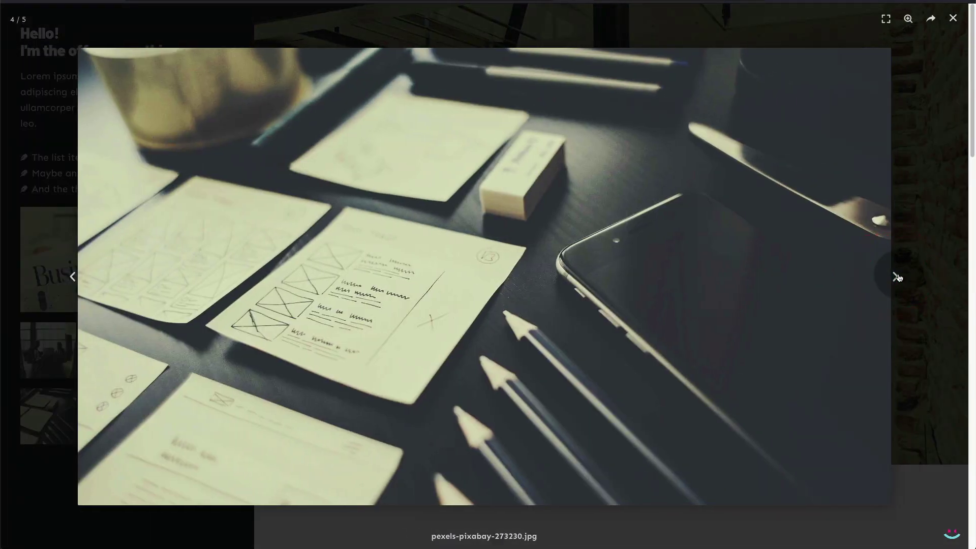
click(895, 276)
click(895, 276)
click(954, 19)
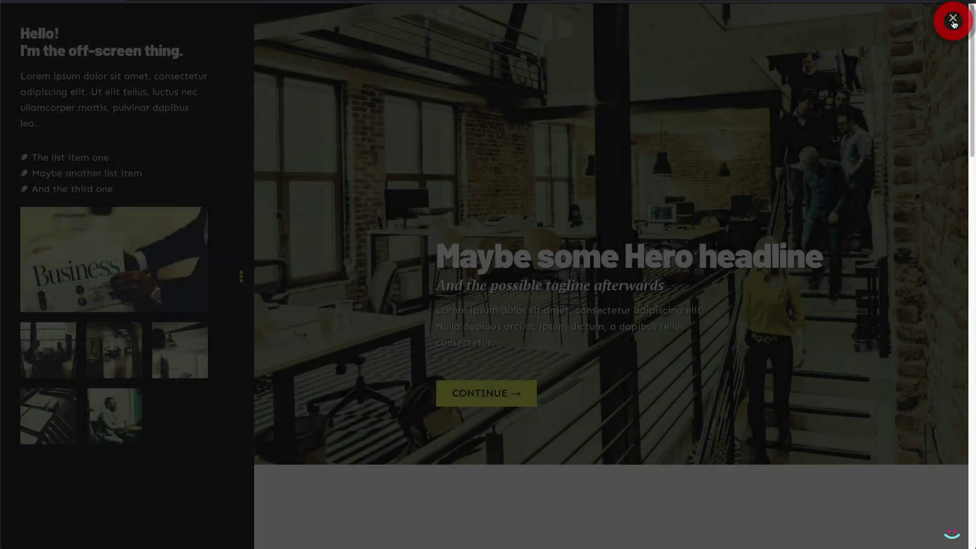
click(242, 278)
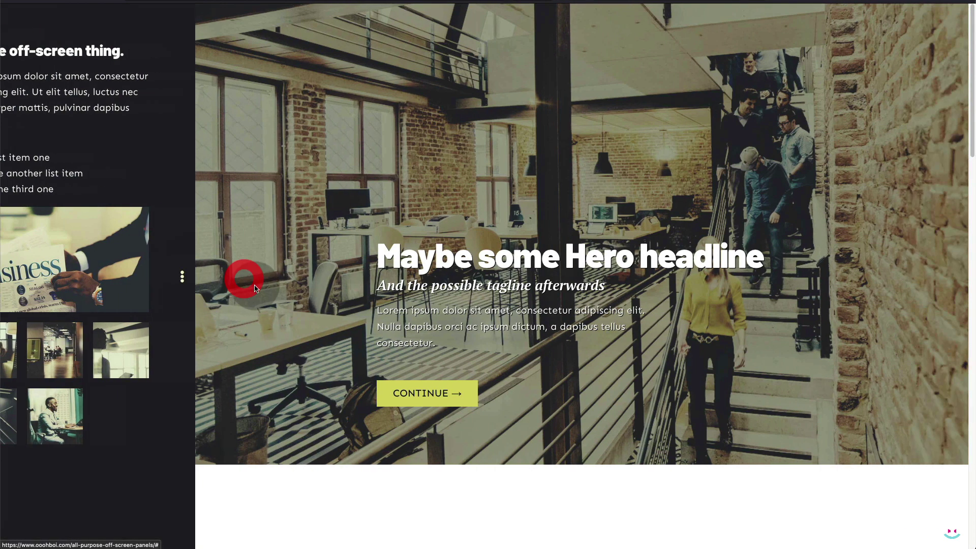
scroll(692, 392, down, 5)
scroll(693, 396, down, 10)
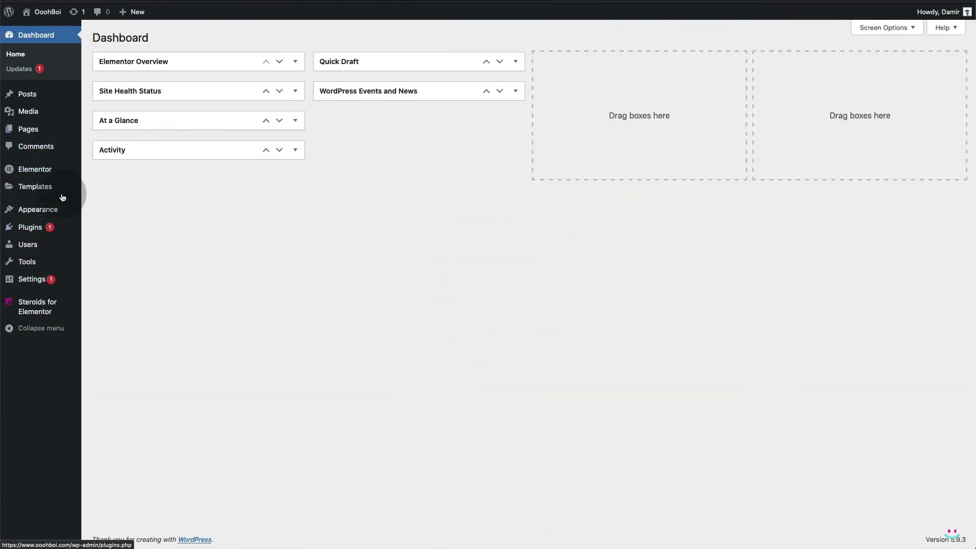
Step: From Templates > Popups, add a new popup and start naming it 'Off-screen fr…'
mouse_move(49, 187)
click(99, 202)
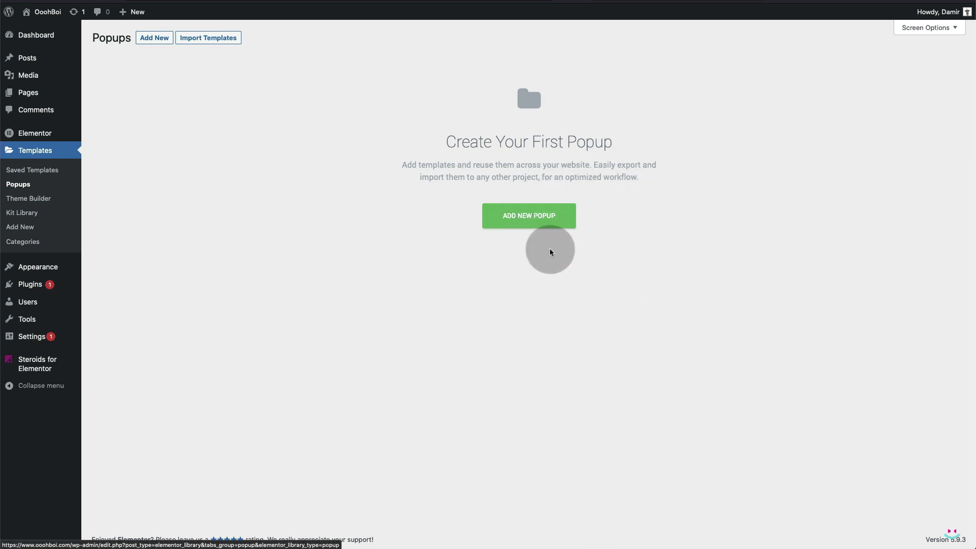
click(526, 213)
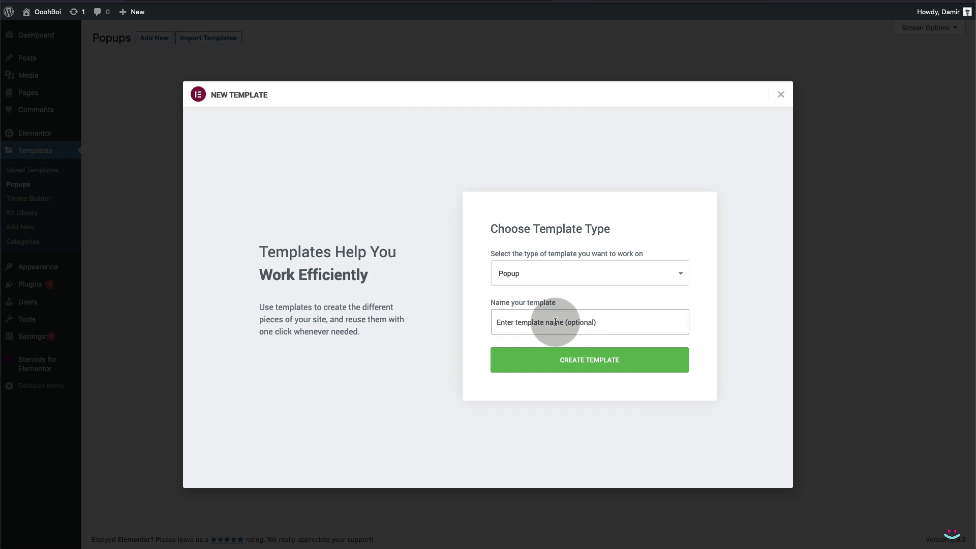
text(Off-scree)
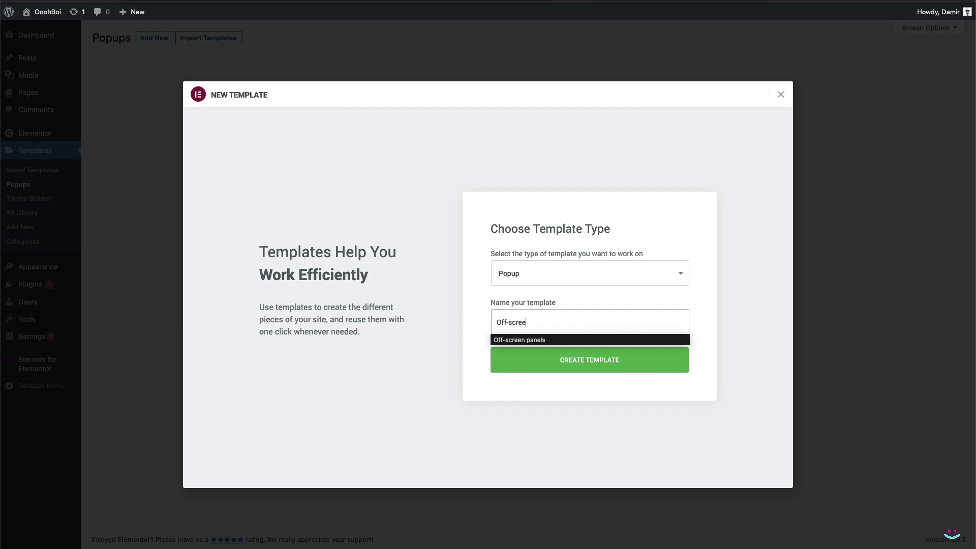
text(n from Left)
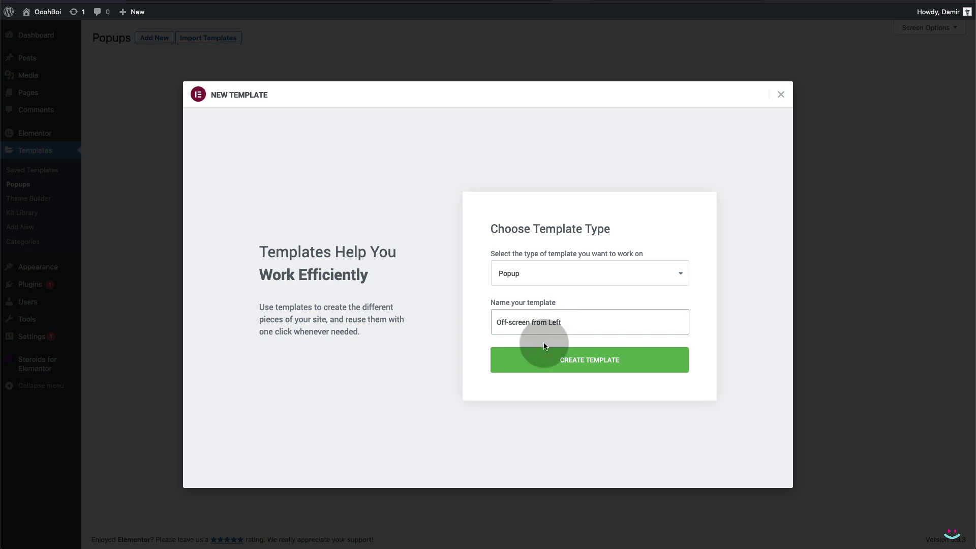
Step: Create the popup template blank, without a library layout, and set its desktop width to 500
click(549, 362)
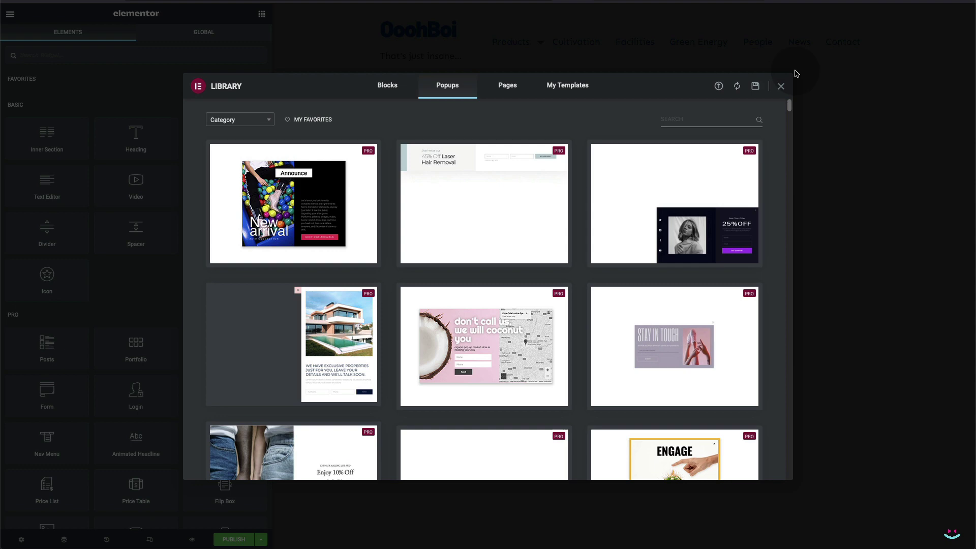
click(781, 87)
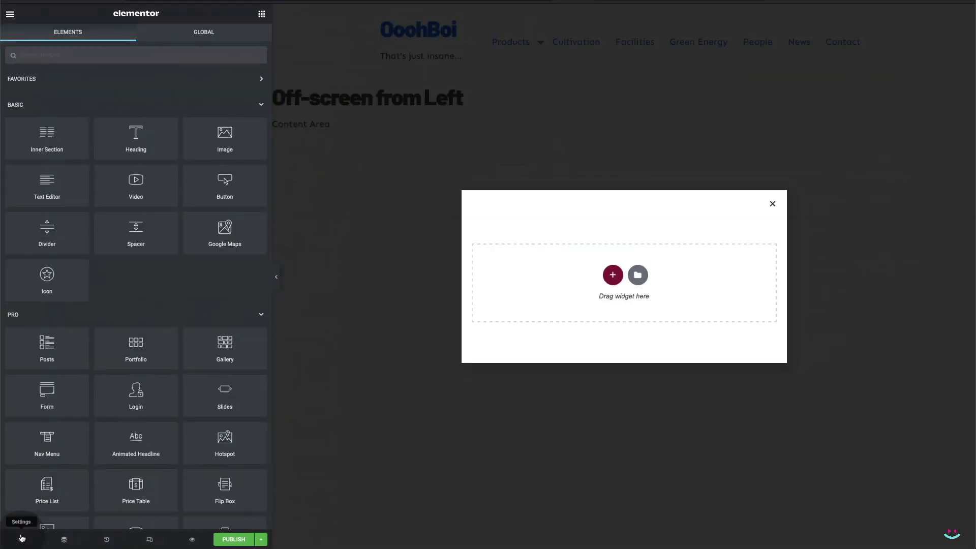
click(22, 538)
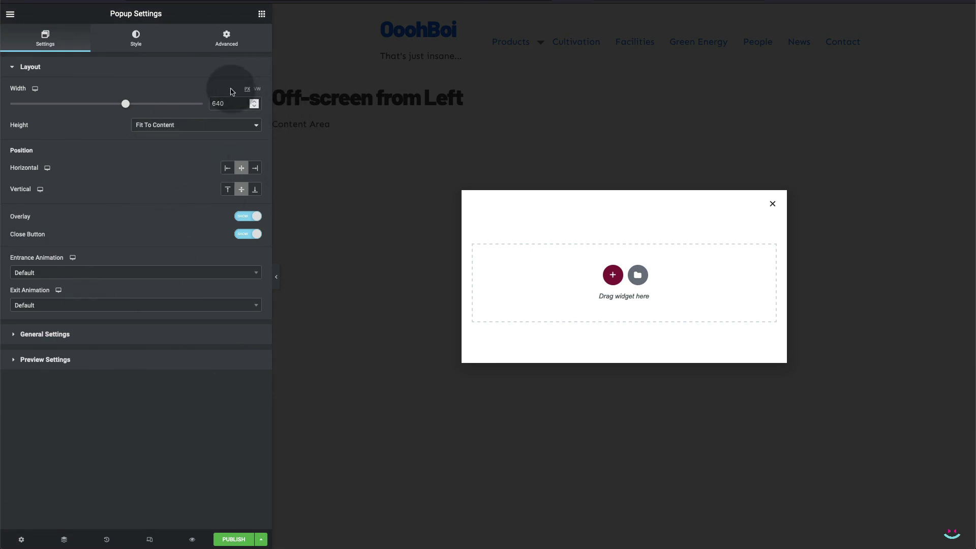
double_click(217, 104)
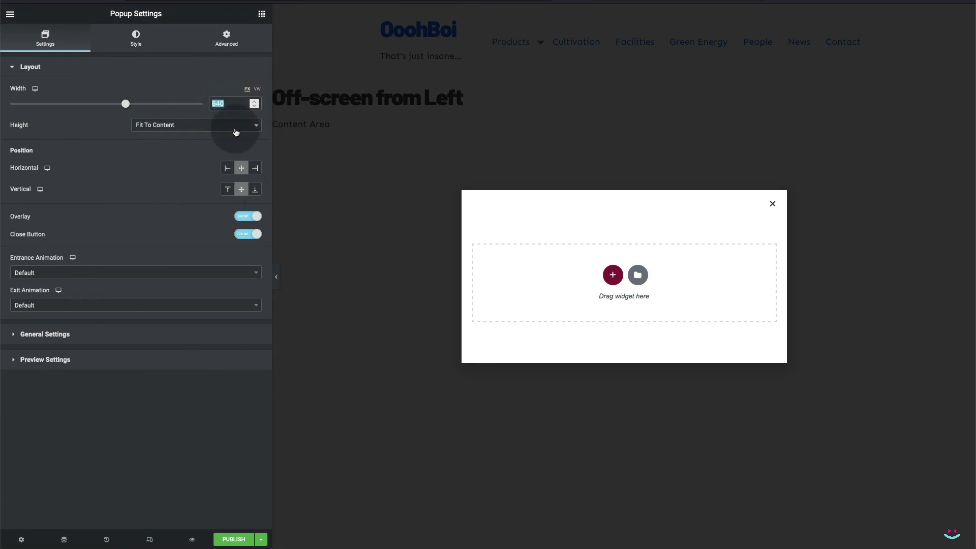
text(500)
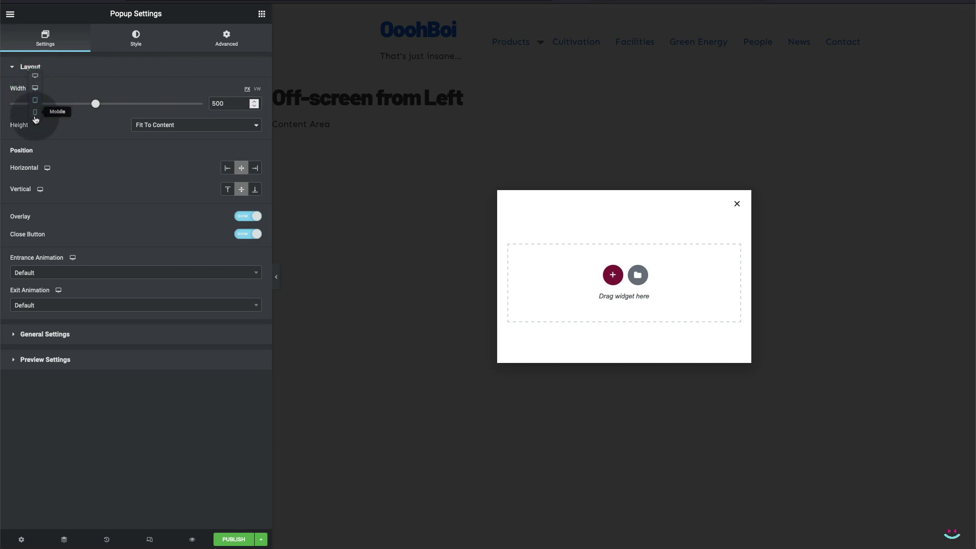
Step: Set the popup's mobile width to 300 px and return to the desktop preview
click(35, 114)
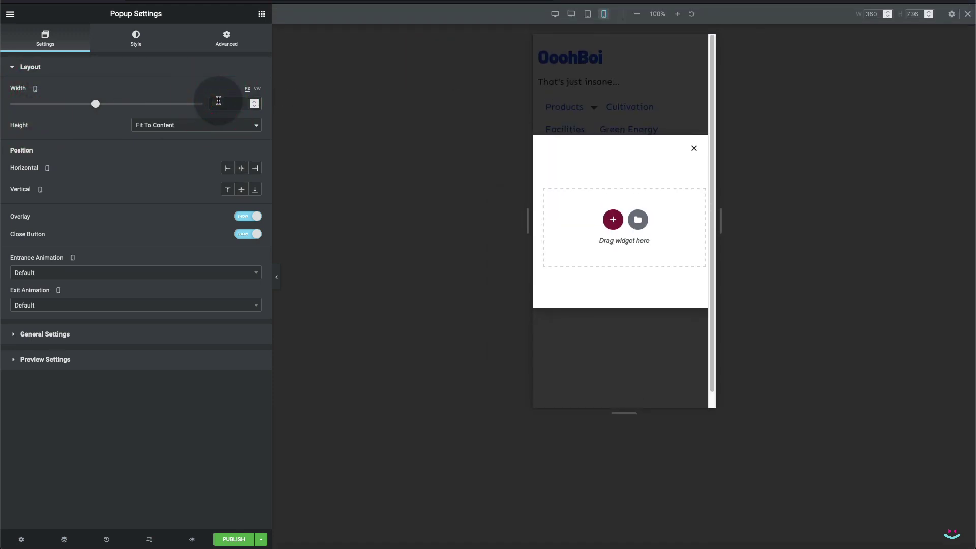
text(300)
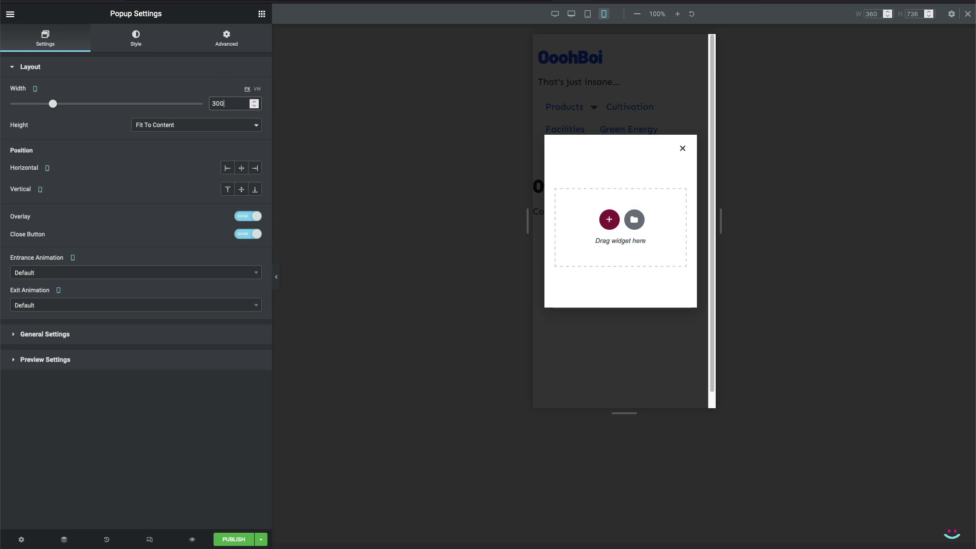
click(571, 13)
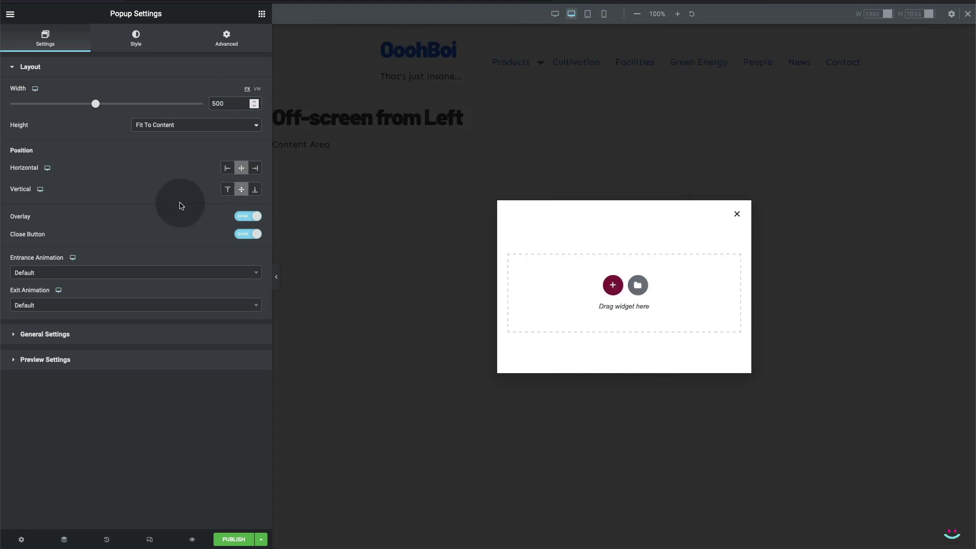
Step: Set the popup's position to Horizontal Left, Vertical Top, and hide the overlay and close button
click(141, 199)
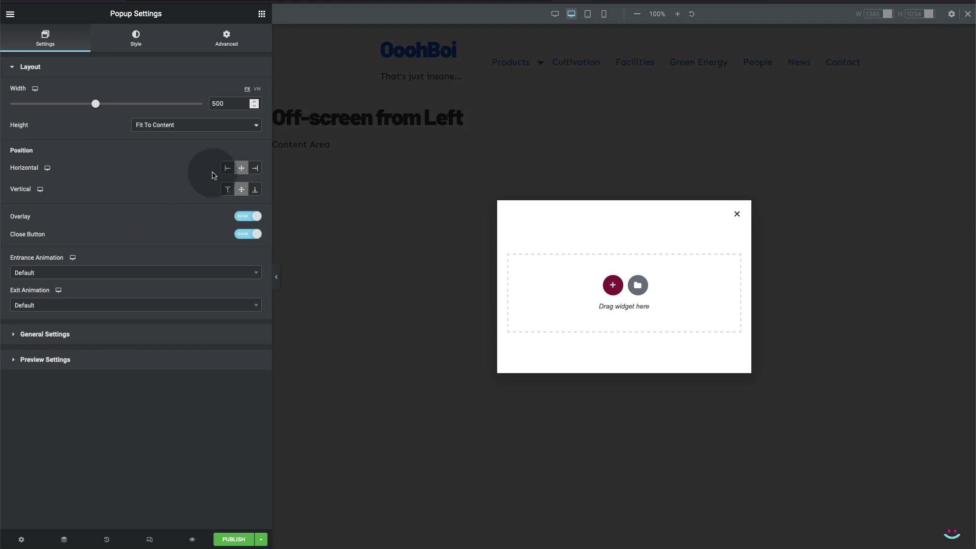
click(227, 169)
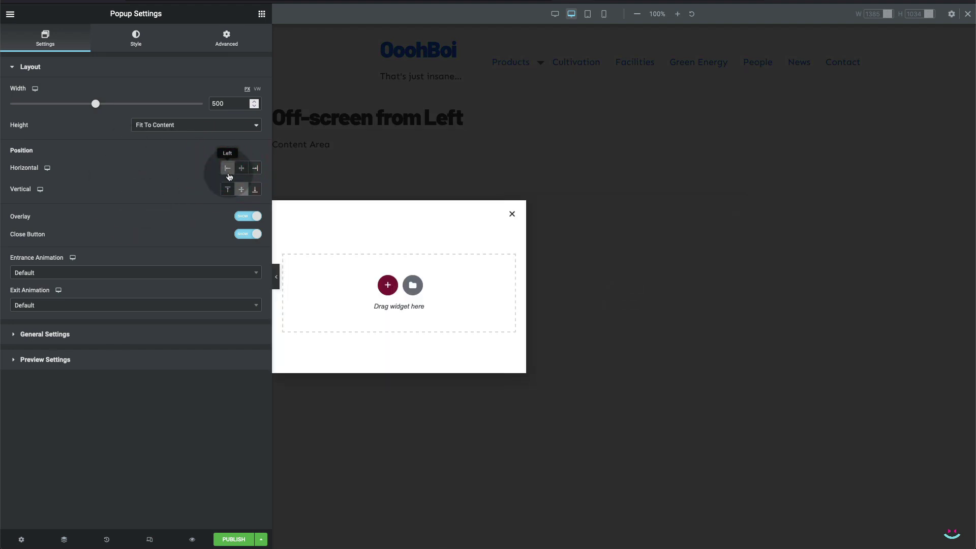
click(228, 189)
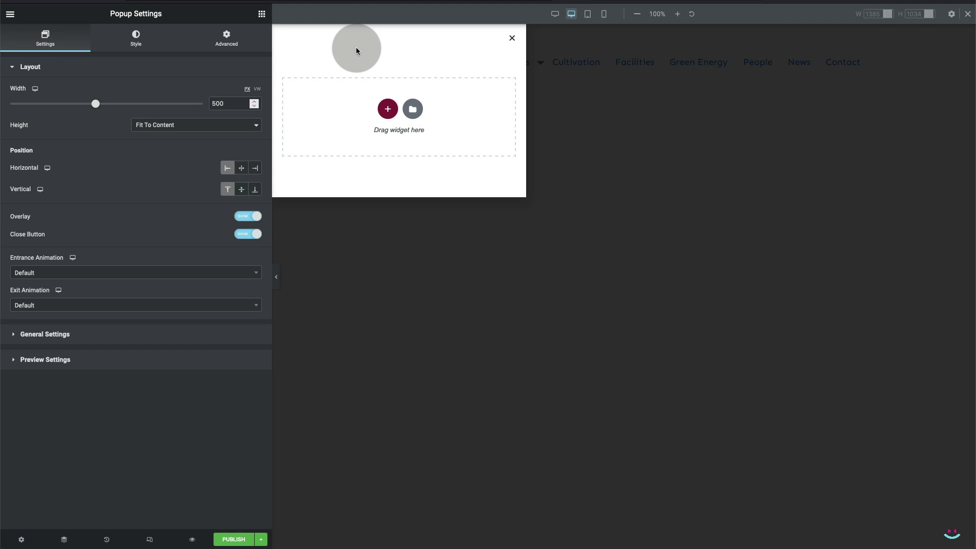
click(246, 220)
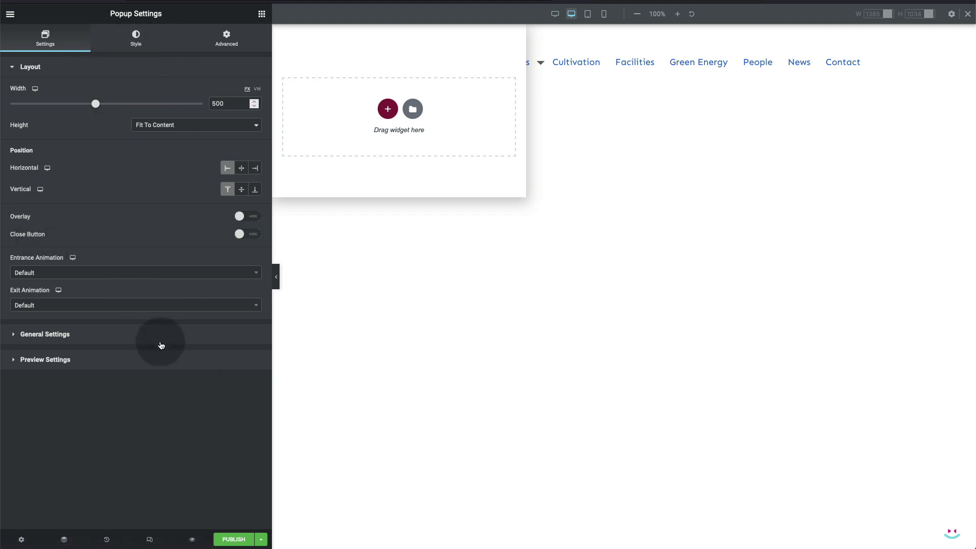
Step: Give the popup a Classic background colour #1F2025 and reset its Box Shadow to default
click(135, 41)
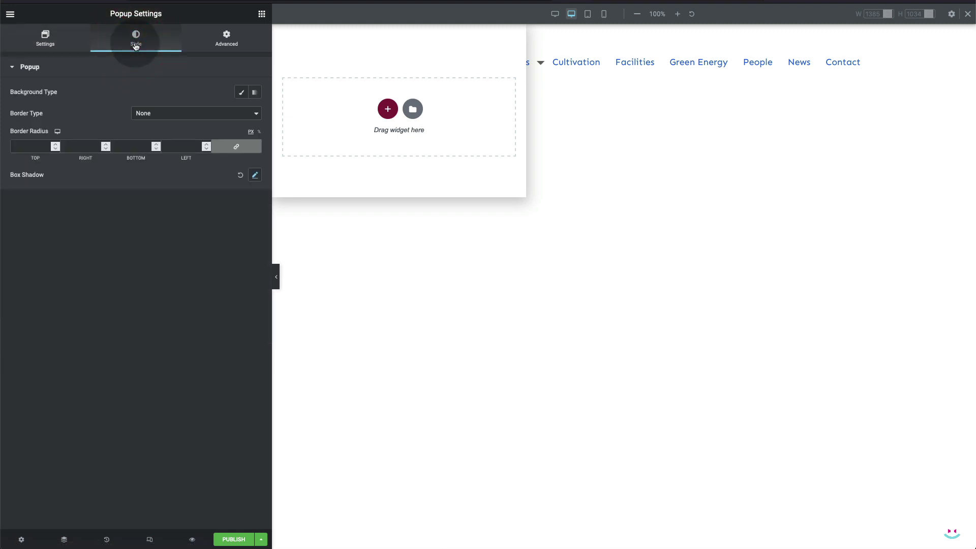
click(242, 93)
click(255, 113)
click(159, 268)
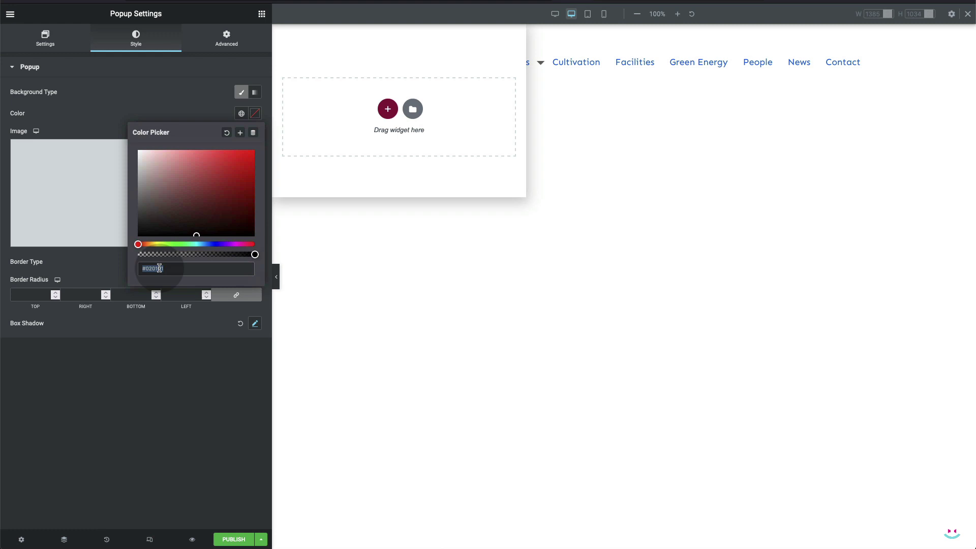
drag(157, 269, 202, 272)
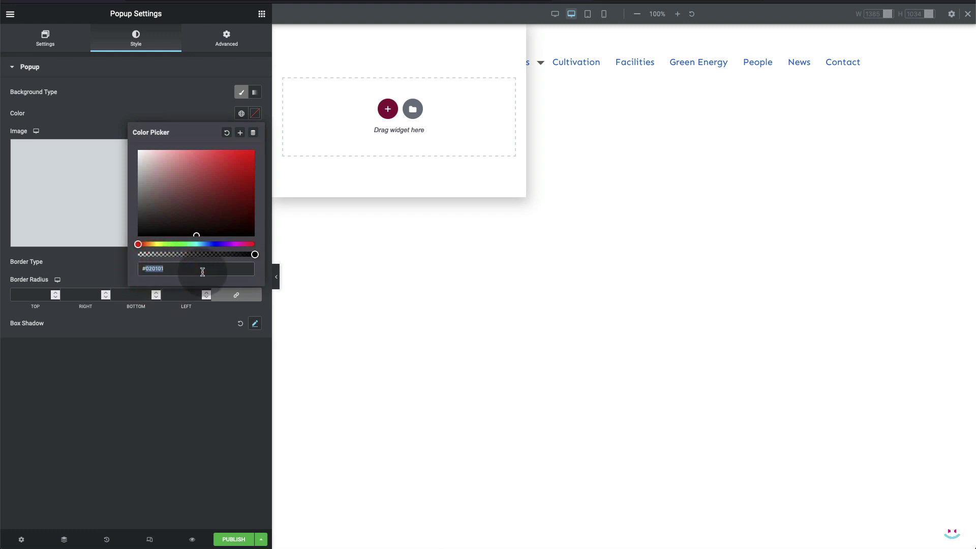
text(1F2025)
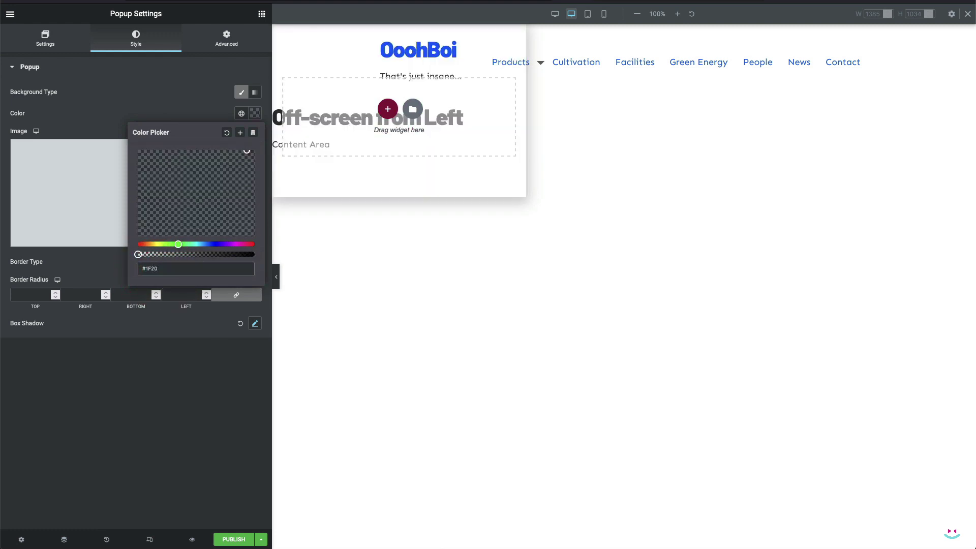
click(176, 101)
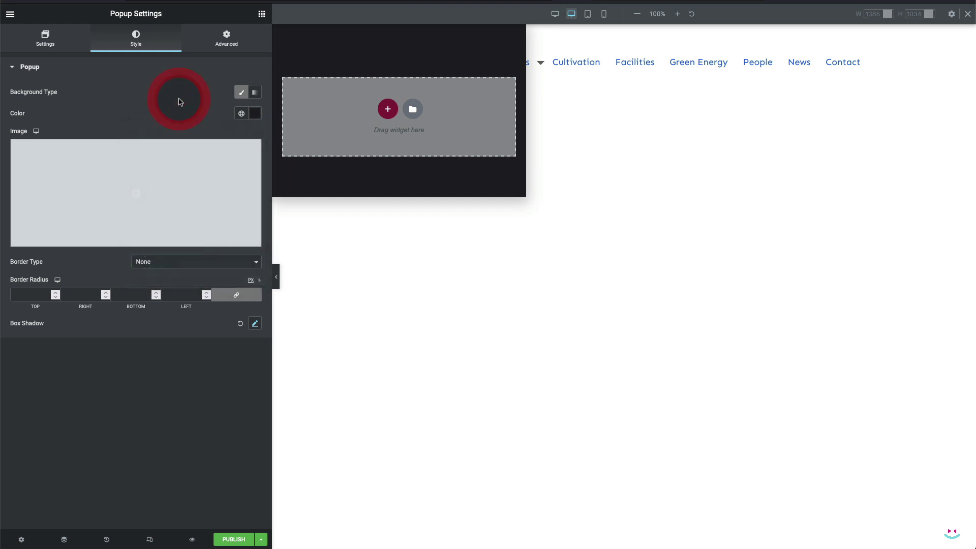
click(239, 324)
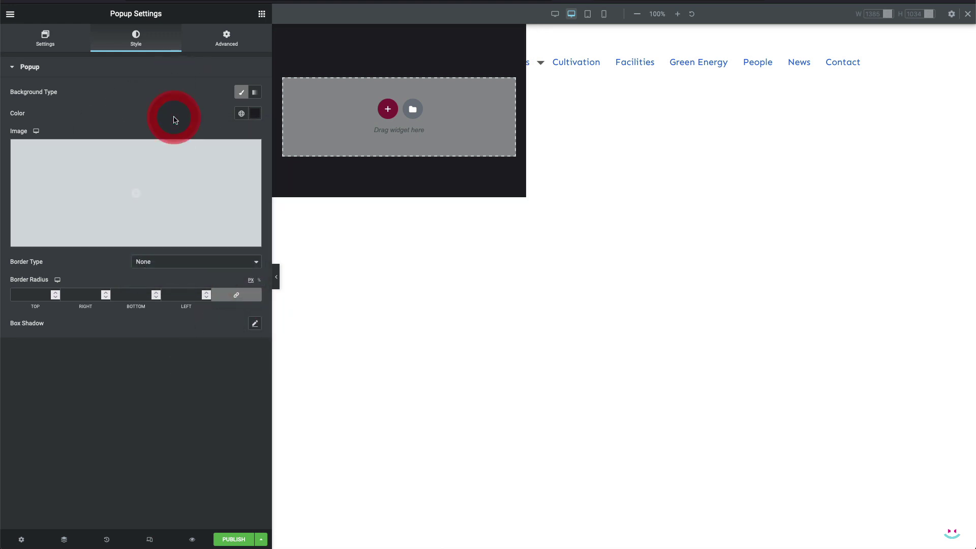
Step: Enable Prevent Closing on overlay and ESC, and add the CSS class off-screen-left
click(227, 40)
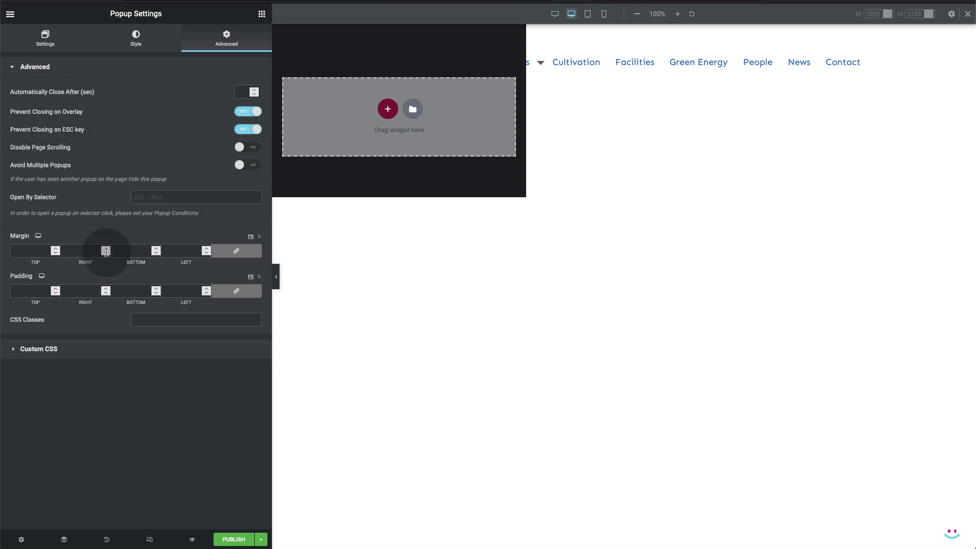
click(173, 320)
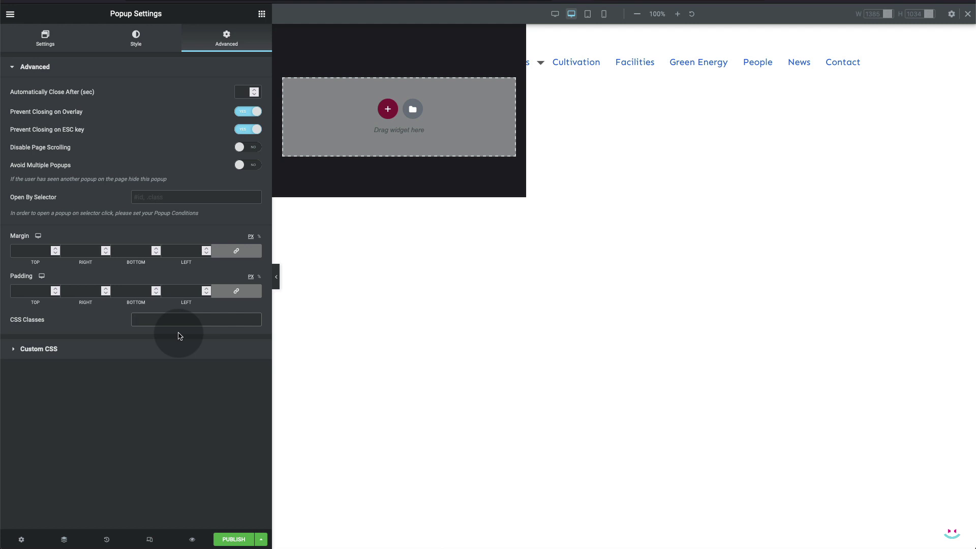
text(off-screen-left)
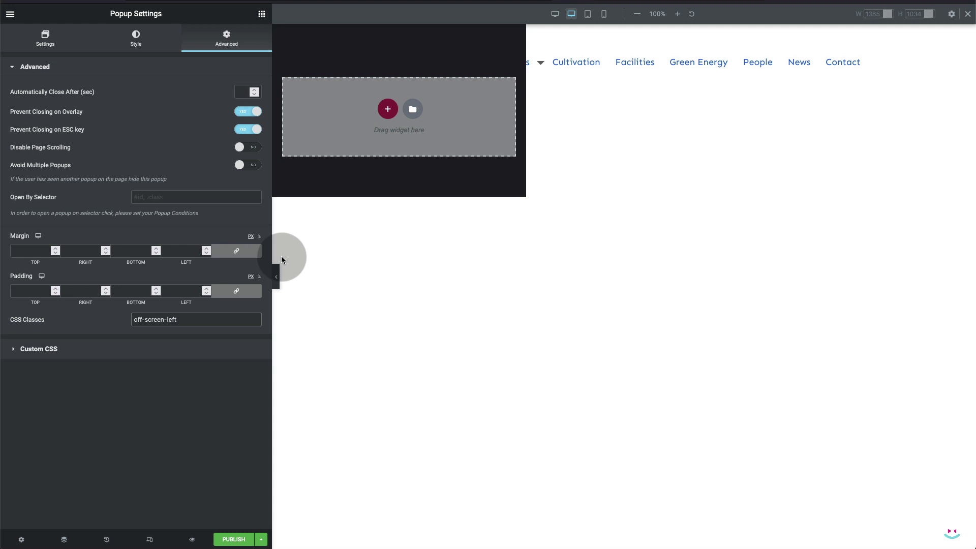
click(208, 398)
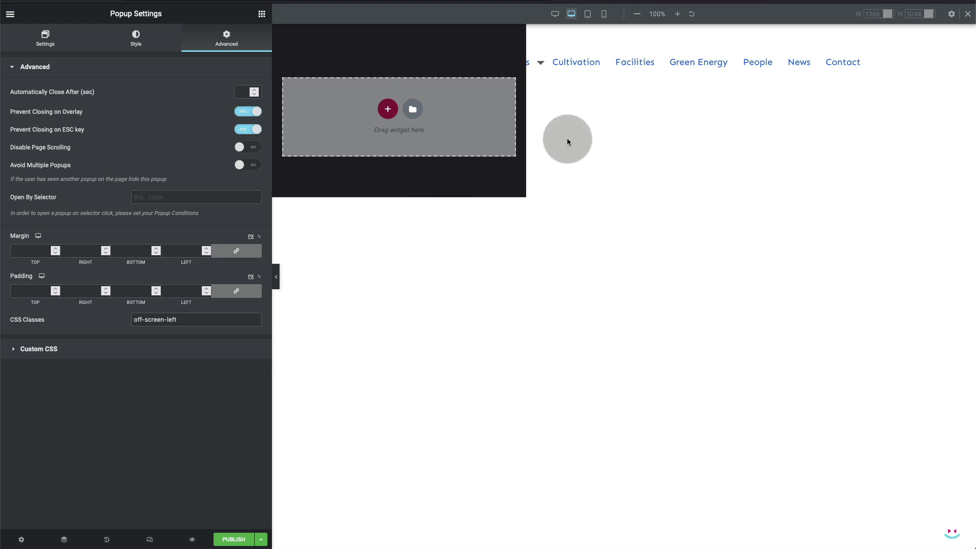
Step: Exit responsive mode, paste the copied panel content into the empty popup section, and select its column
click(969, 21)
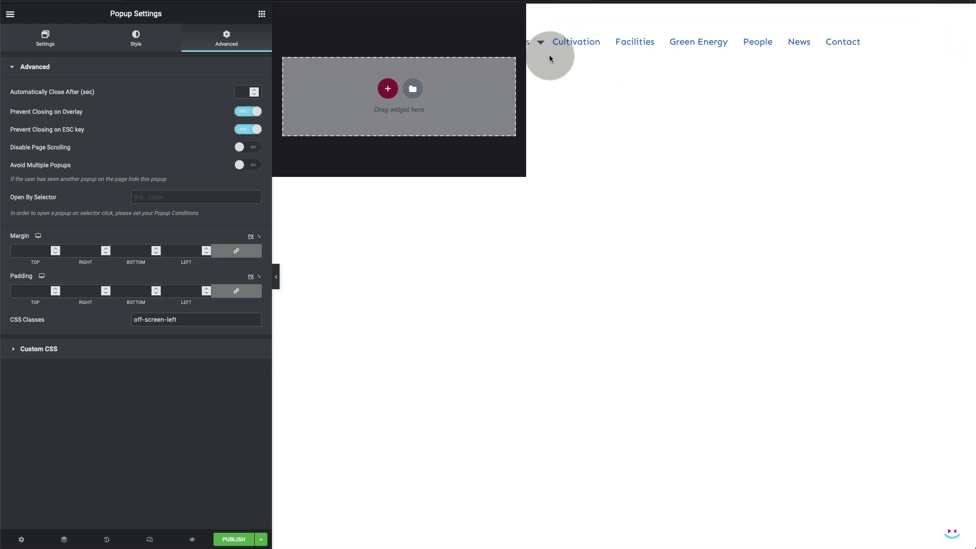
right_click(324, 83)
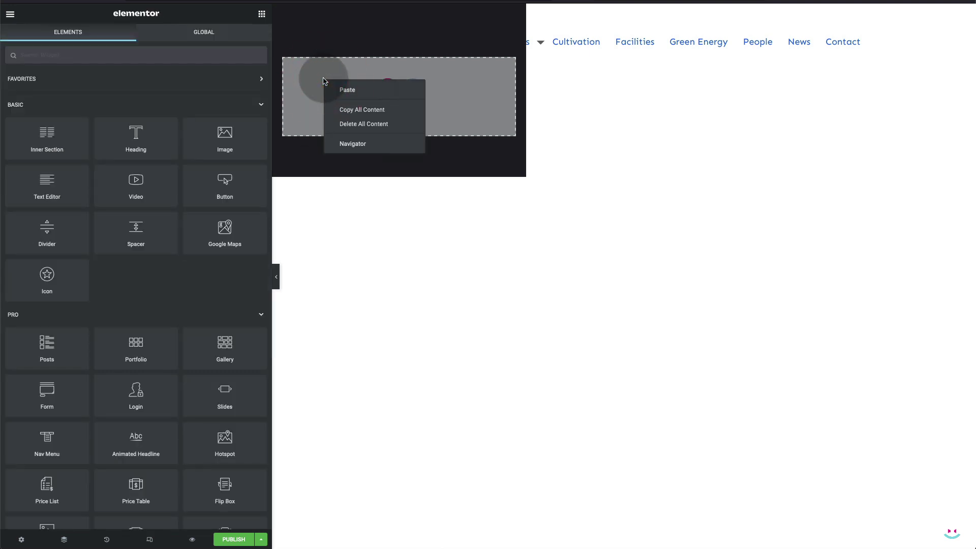
click(348, 91)
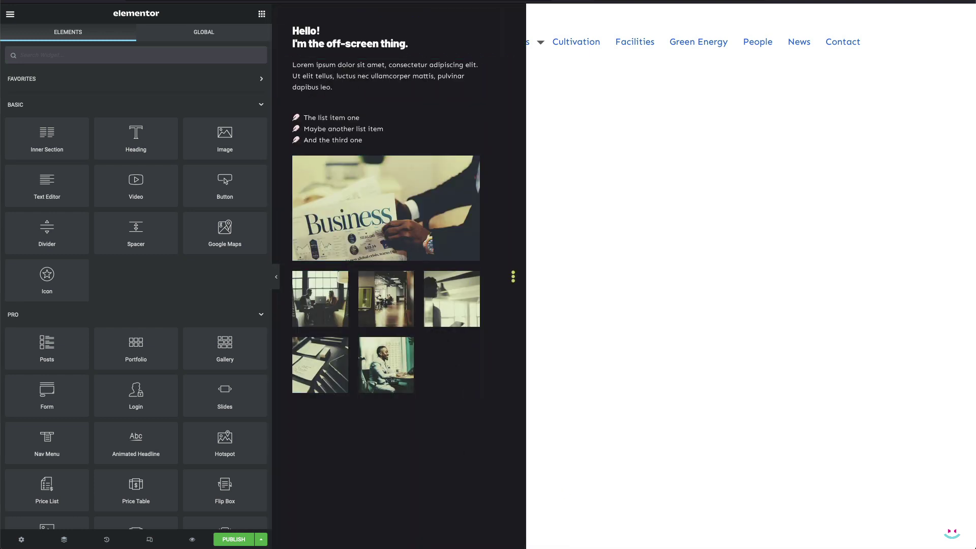
click(467, 469)
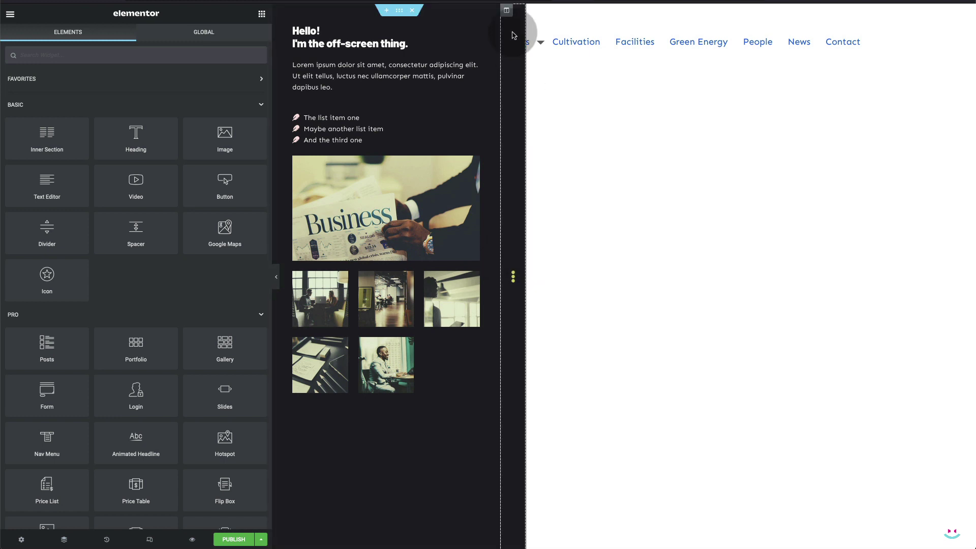
click(506, 11)
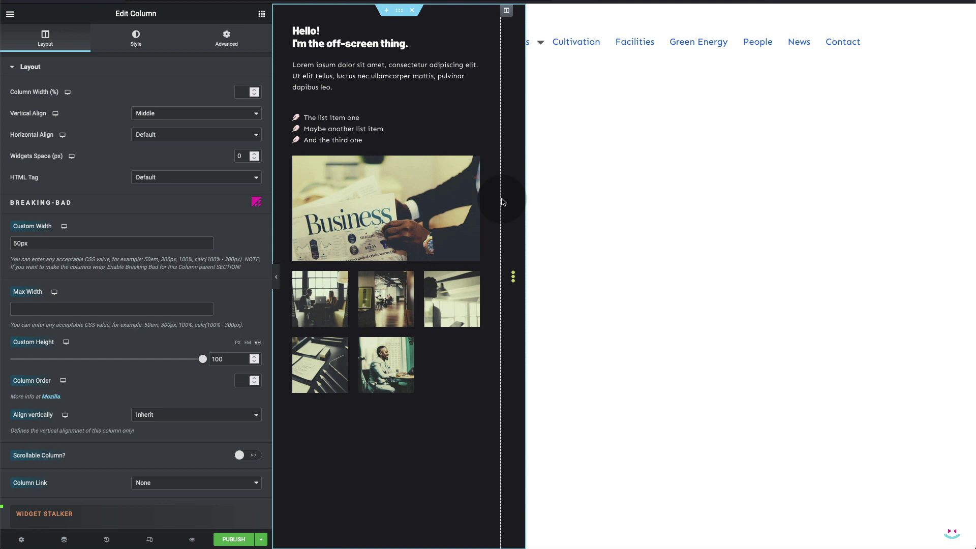
Step: Give the three-dot Icon widget the CSS class off-screen-trigger-left on its Advanced tab
click(520, 270)
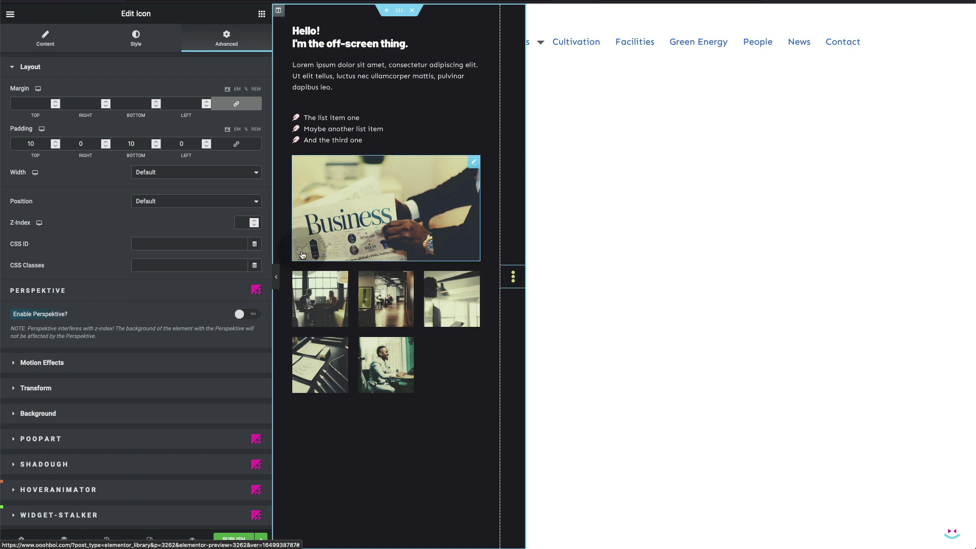
click(220, 264)
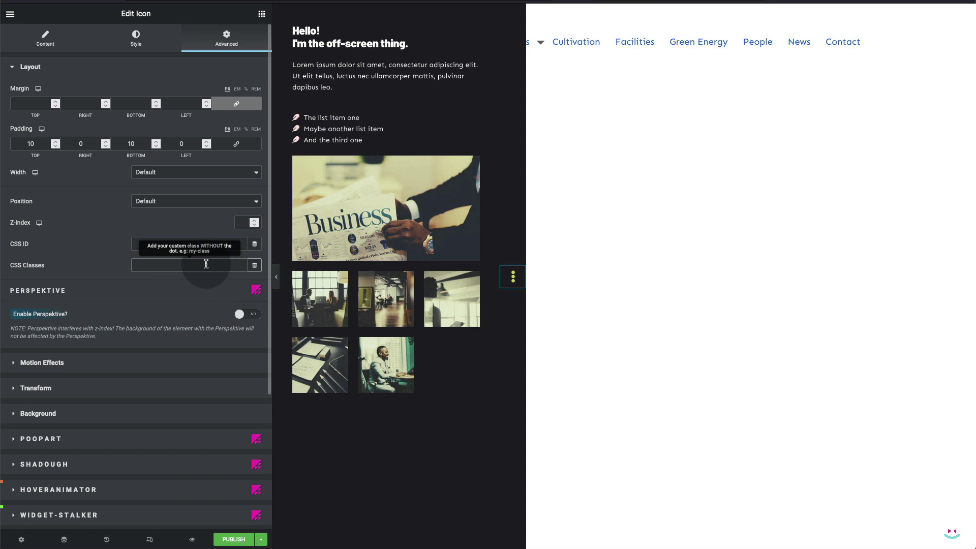
text(off-screen-trigger-left)
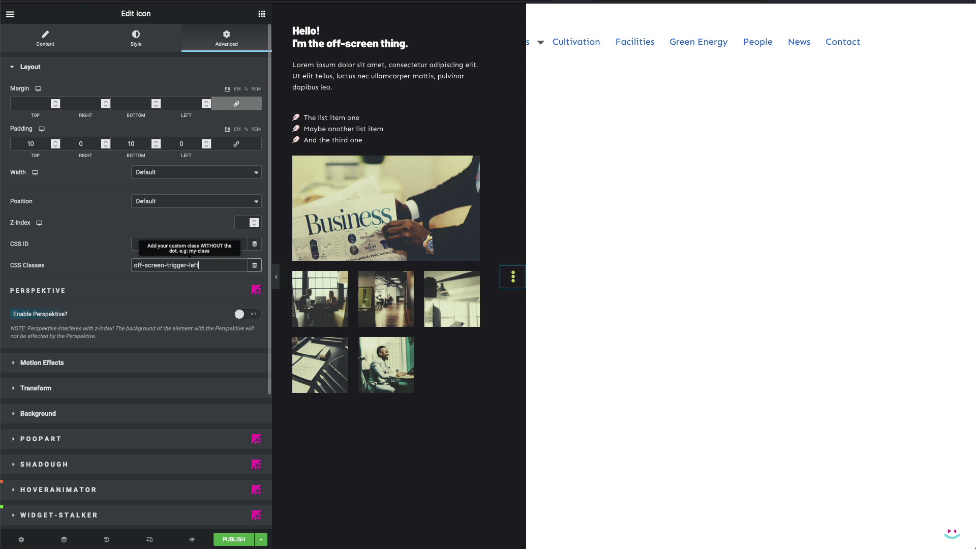
click(204, 286)
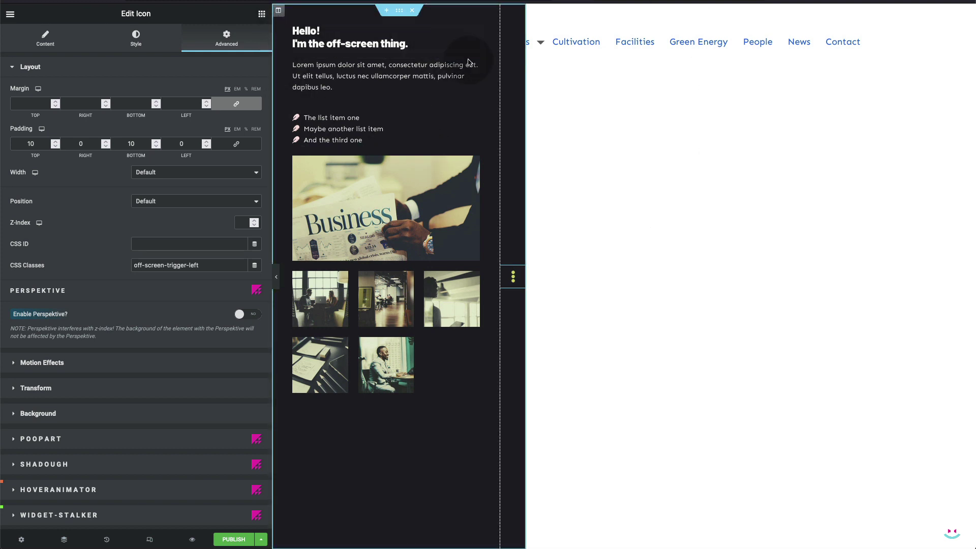
Step: Check the Custom Height value of 100 VH on the content and handle columns
click(399, 10)
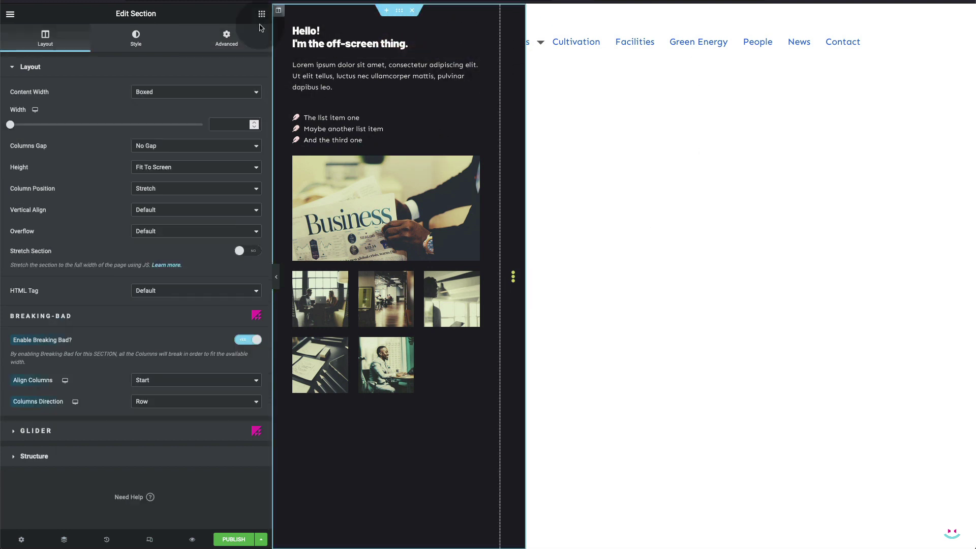
mouse_move(77, 317)
mouse_down()
mouse_move(18, 312)
mouse_move(72, 317)
mouse_up()
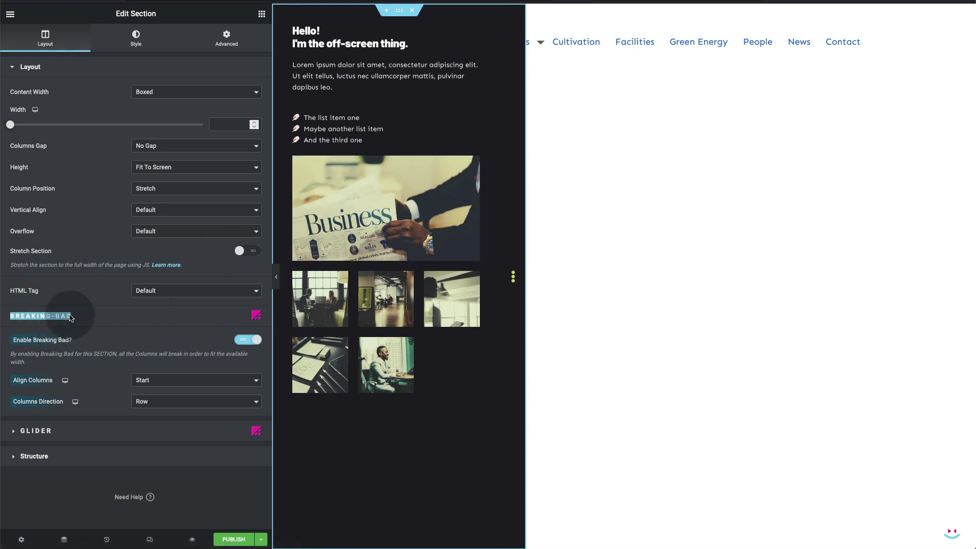
click(279, 12)
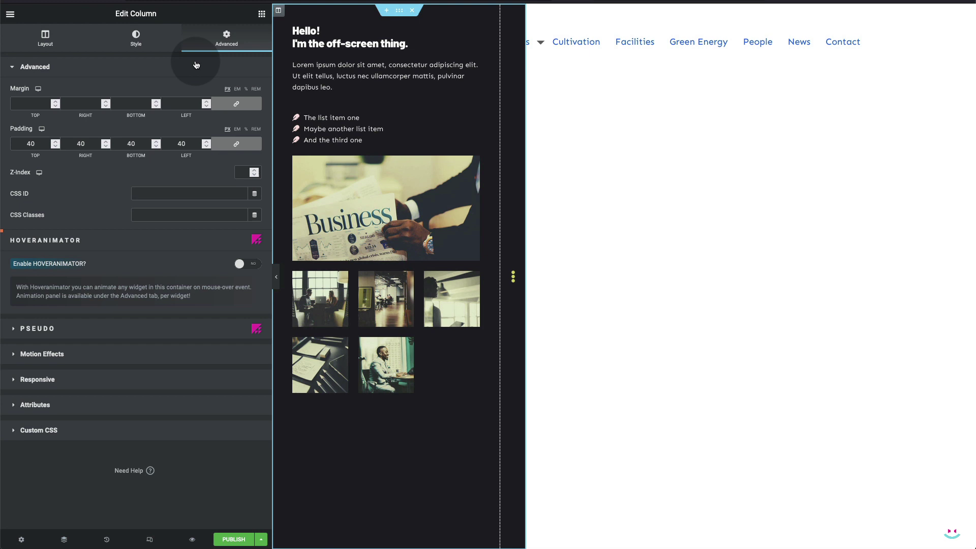
click(44, 37)
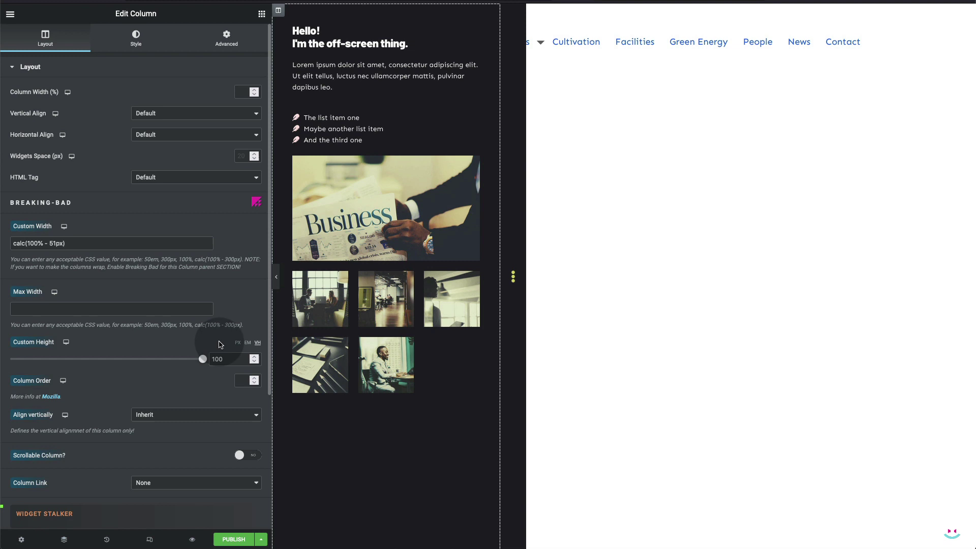
click(231, 359)
double_click(219, 359)
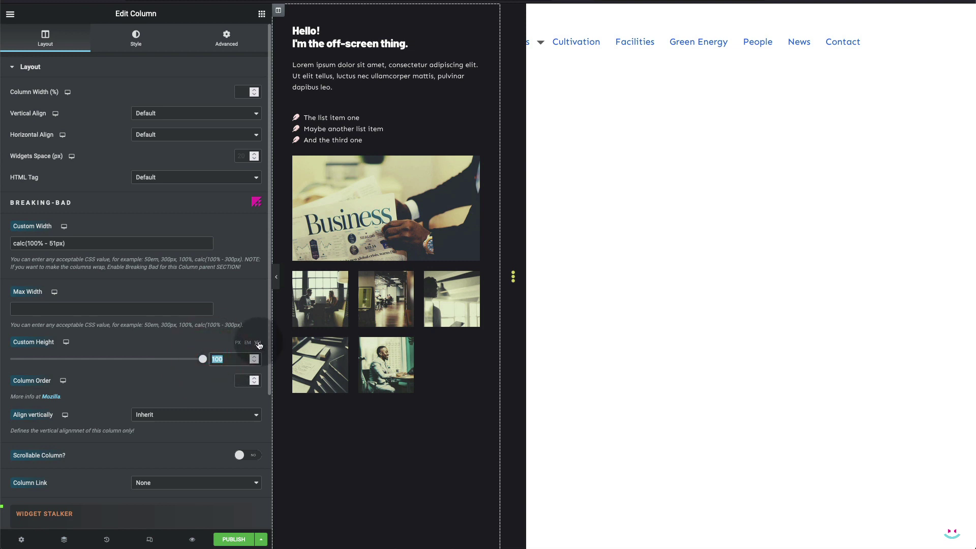
click(506, 12)
click(506, 12)
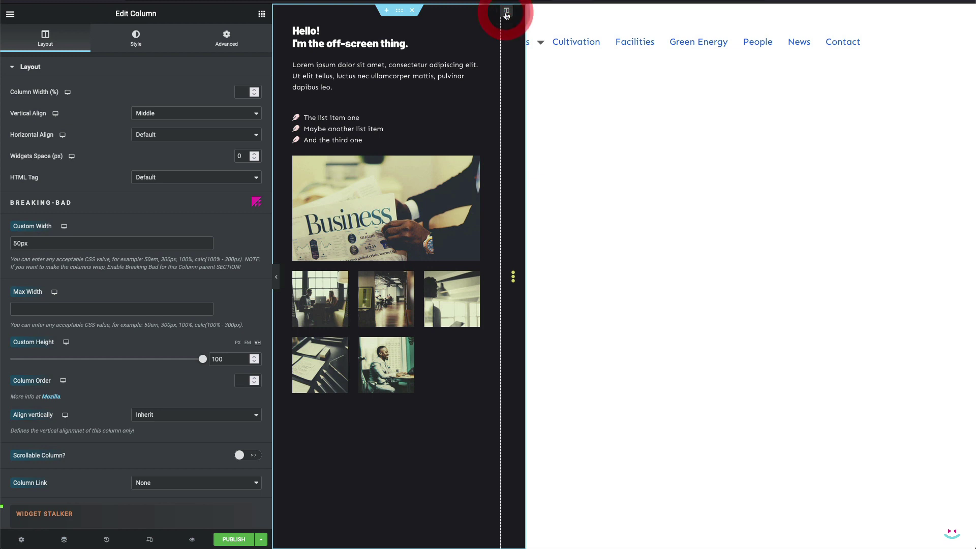
click(217, 358)
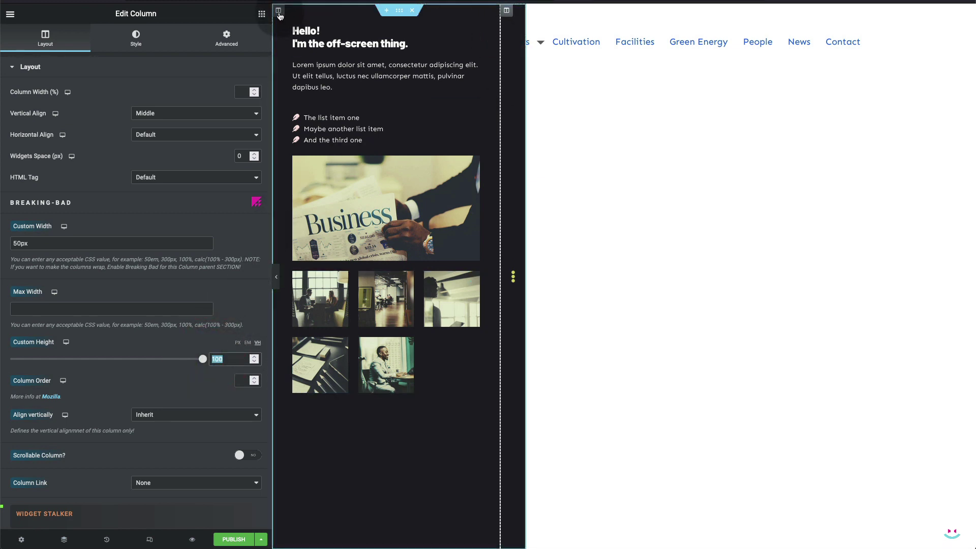
click(279, 12)
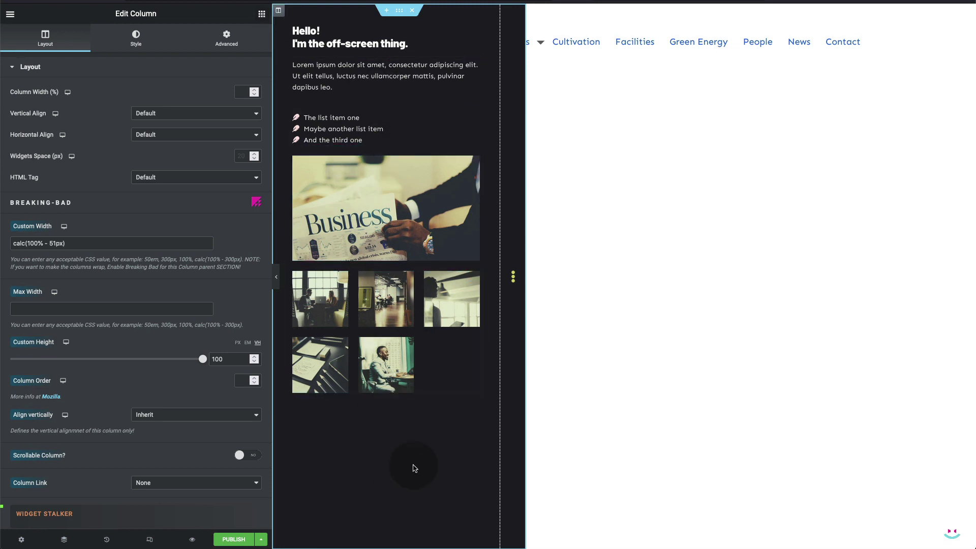
Step: Enter content-column in the content column's Advanced CSS Classes field
click(227, 36)
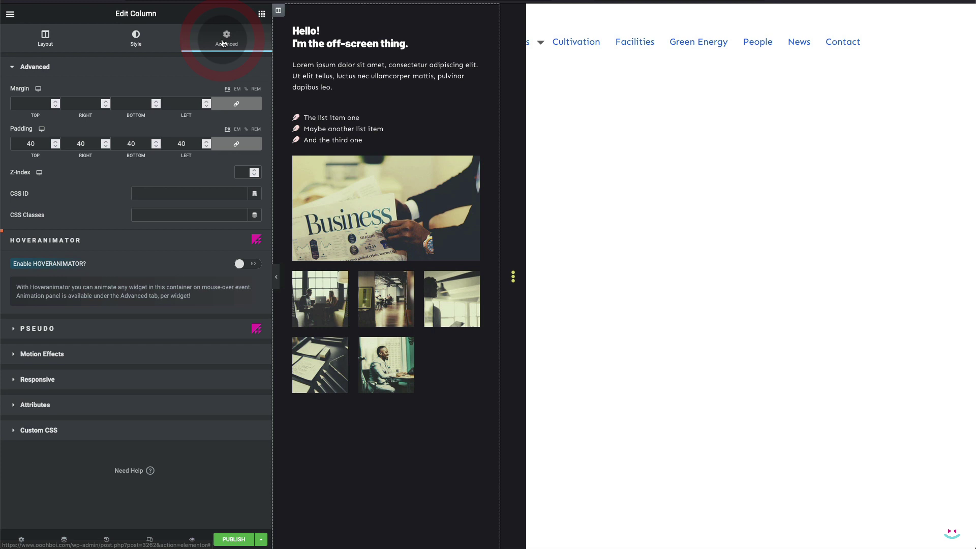
click(188, 213)
text(content-column)
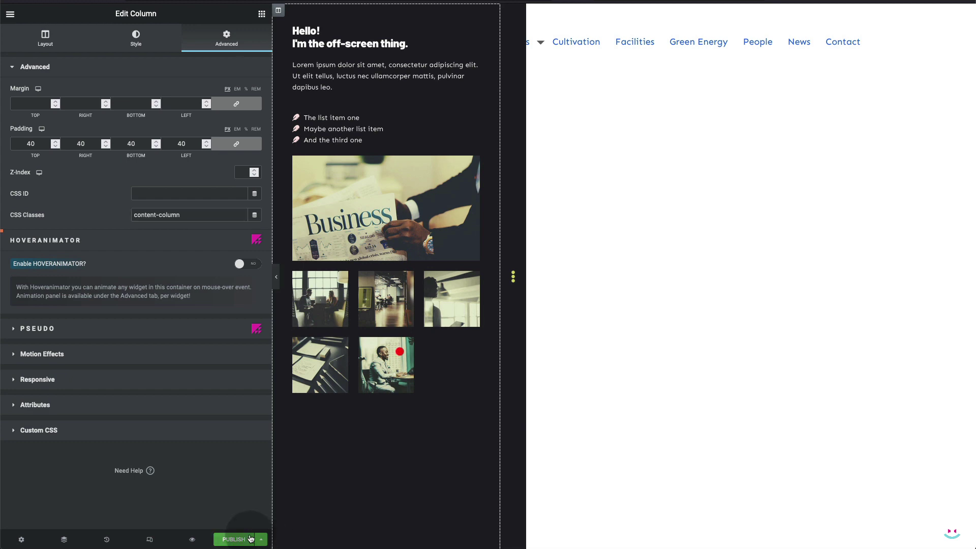
Step: Publish the left popup to the entire site with an On Page Load trigger
click(246, 539)
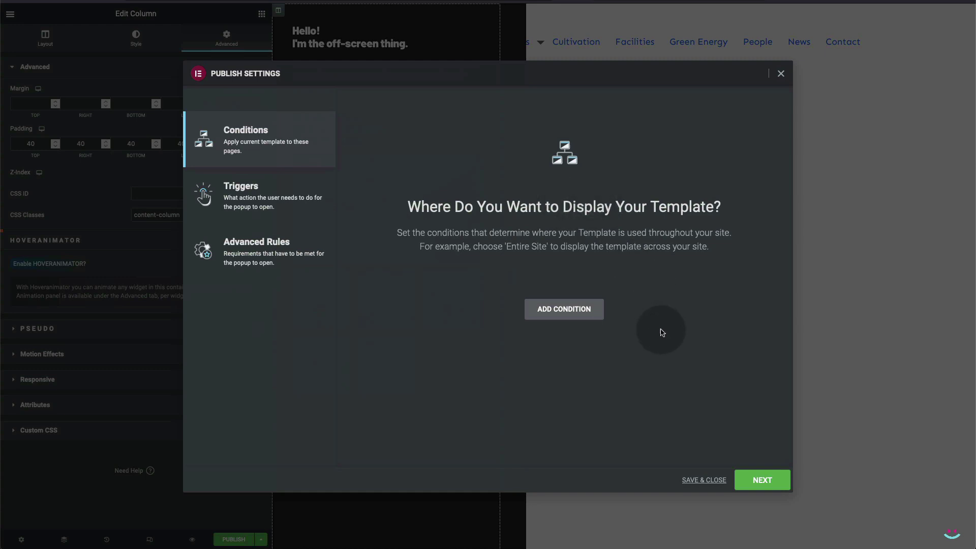
click(558, 309)
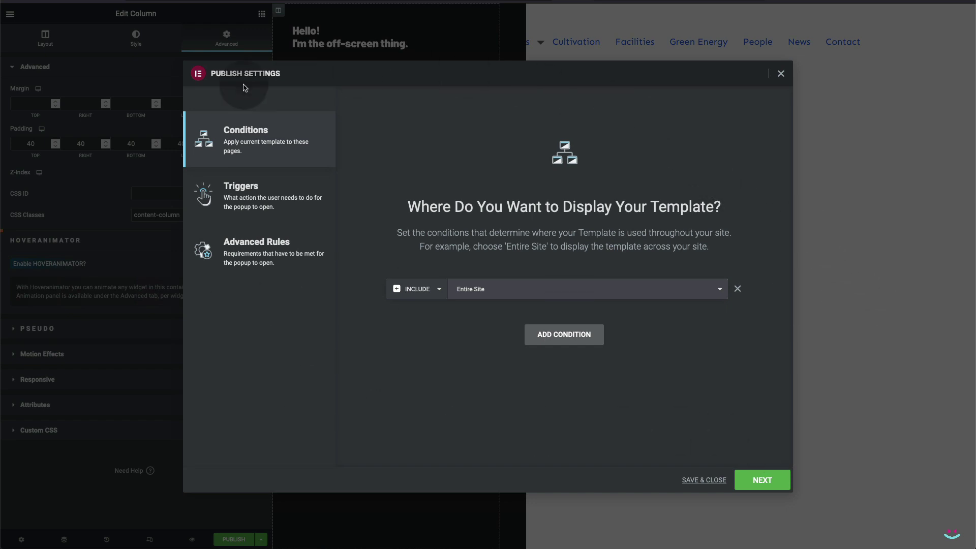
click(240, 190)
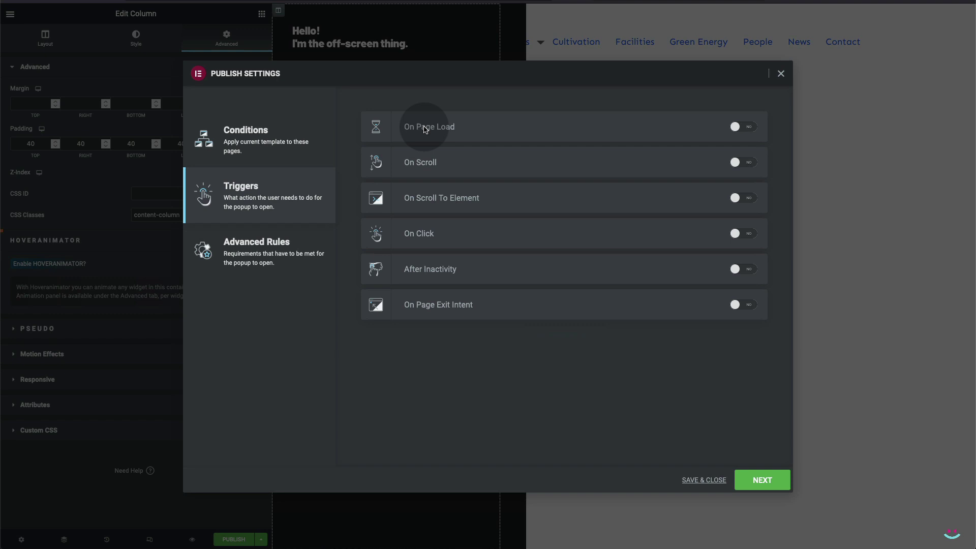
click(465, 128)
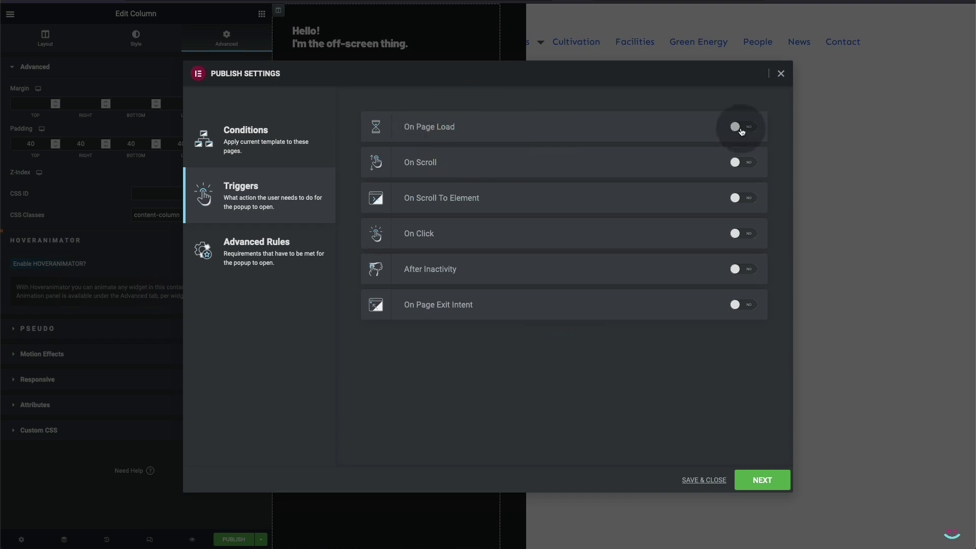
click(737, 127)
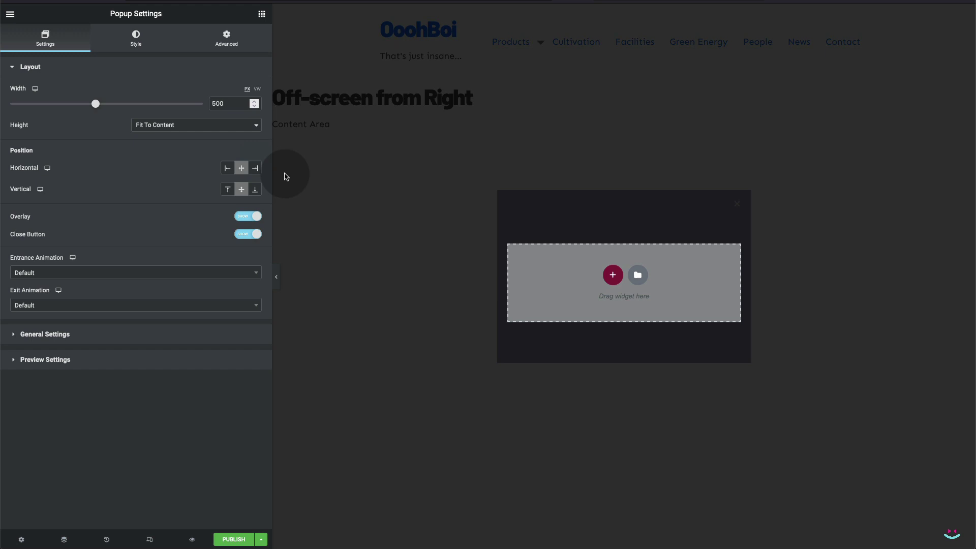
Step: Pin the right popup to the top-right with no overlay and no close button
click(255, 168)
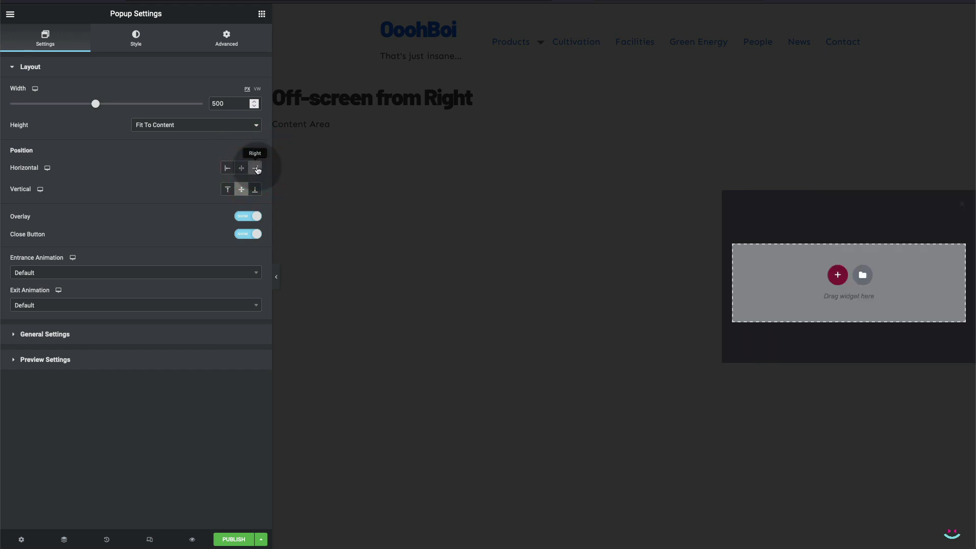
click(228, 190)
click(236, 217)
click(242, 234)
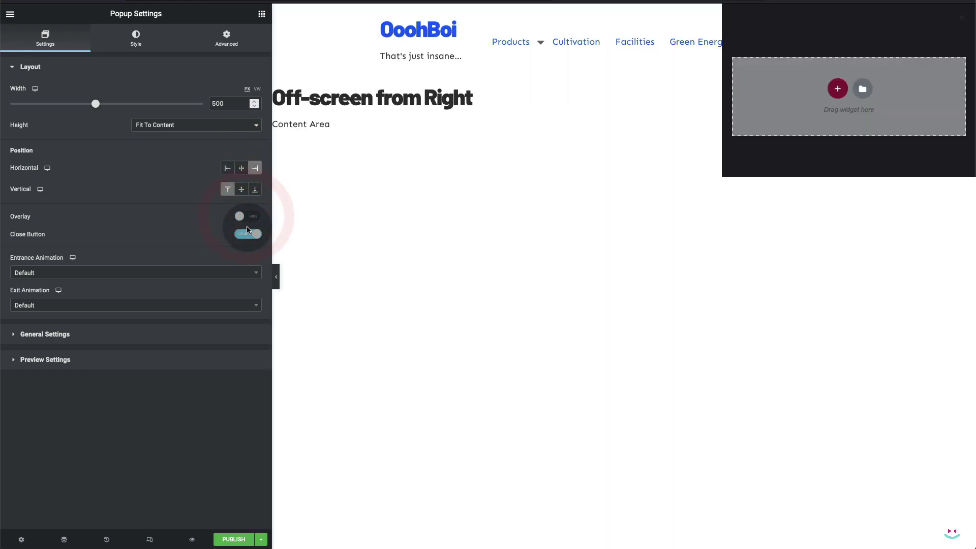
Step: Give the popup the class off-screen-right and prevent closing by overlay click or Escape
click(226, 39)
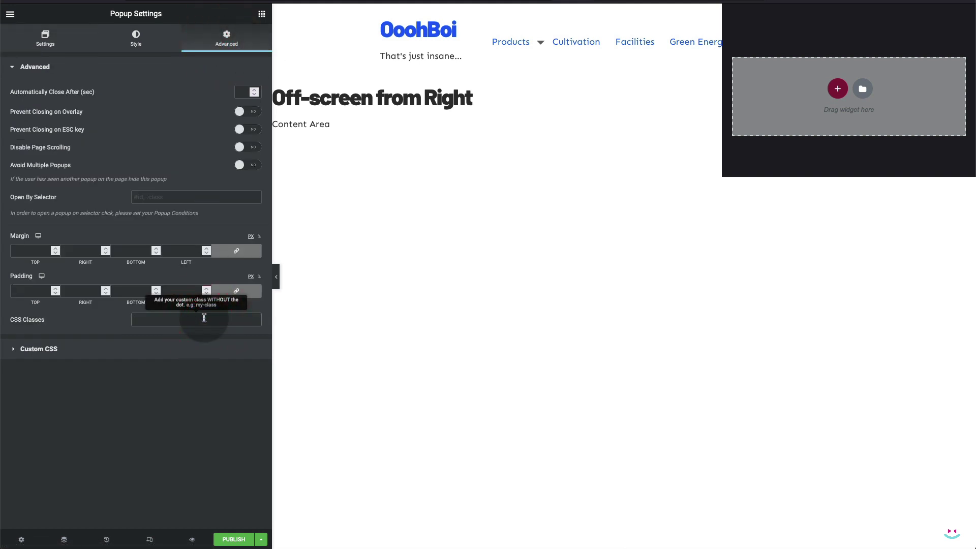
text(off-screen-right)
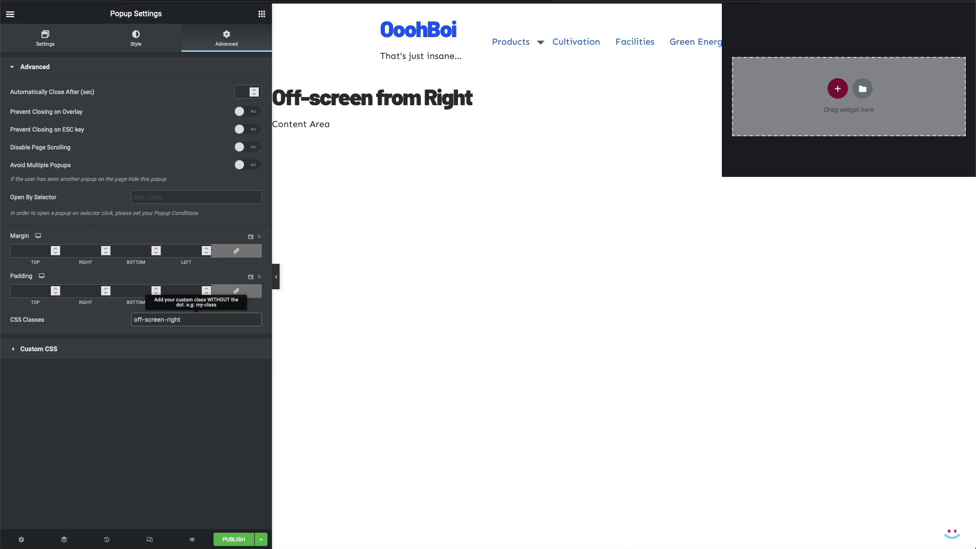
click(247, 111)
click(249, 131)
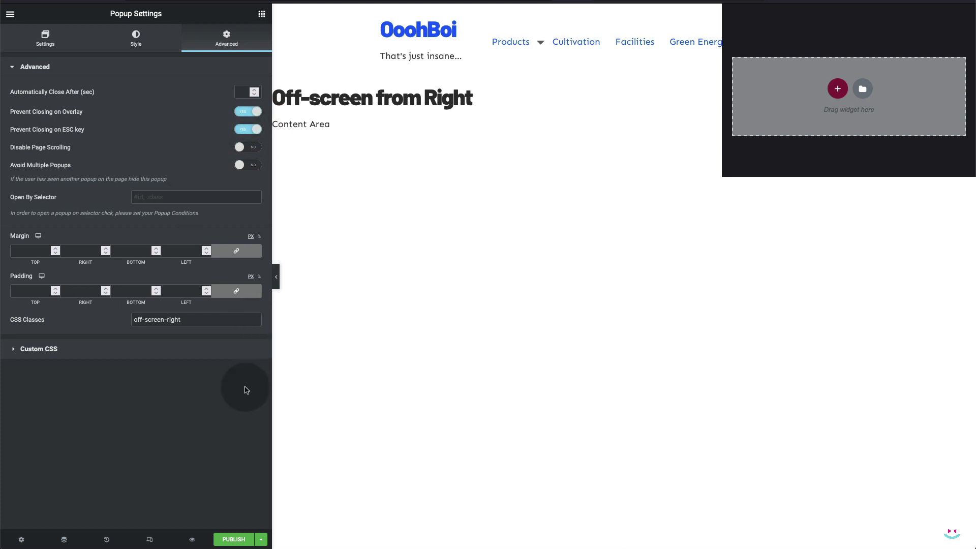
right_click(790, 82)
Step: Paste the 'Oi! I'm the other side off-screen.' section into the right popup, then bring up Publish settings
click(812, 92)
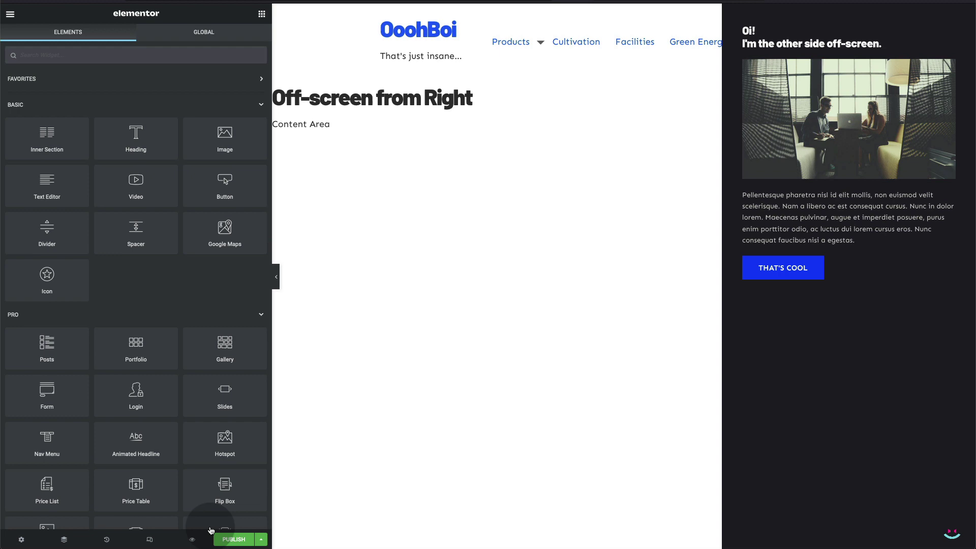
click(234, 539)
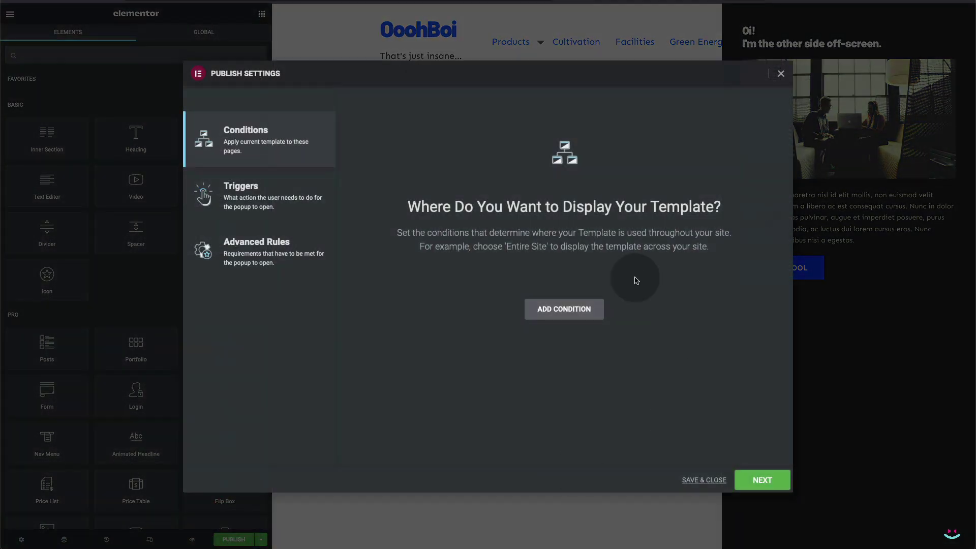
Step: Include the right popup on the Entire Site, trigger it On Page Load, and save and publish
click(564, 309)
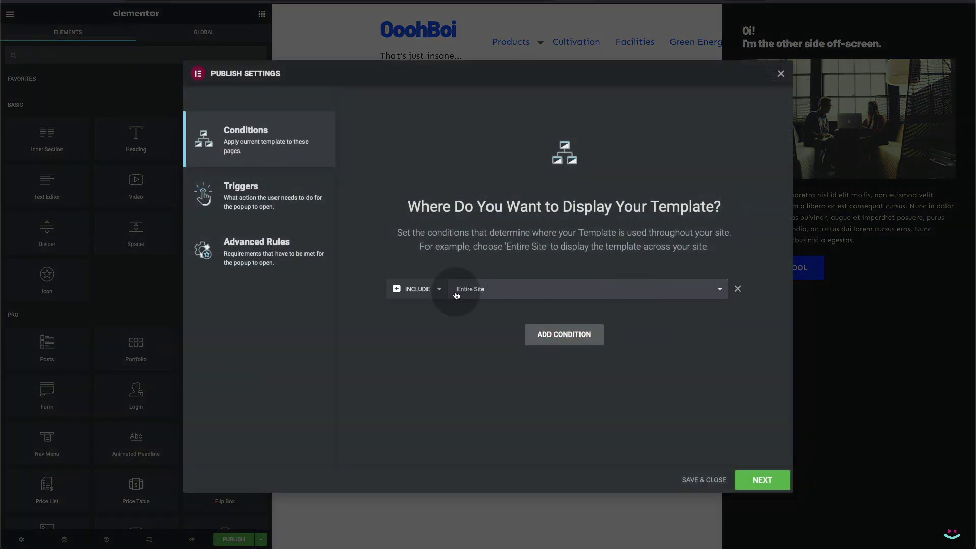
click(267, 190)
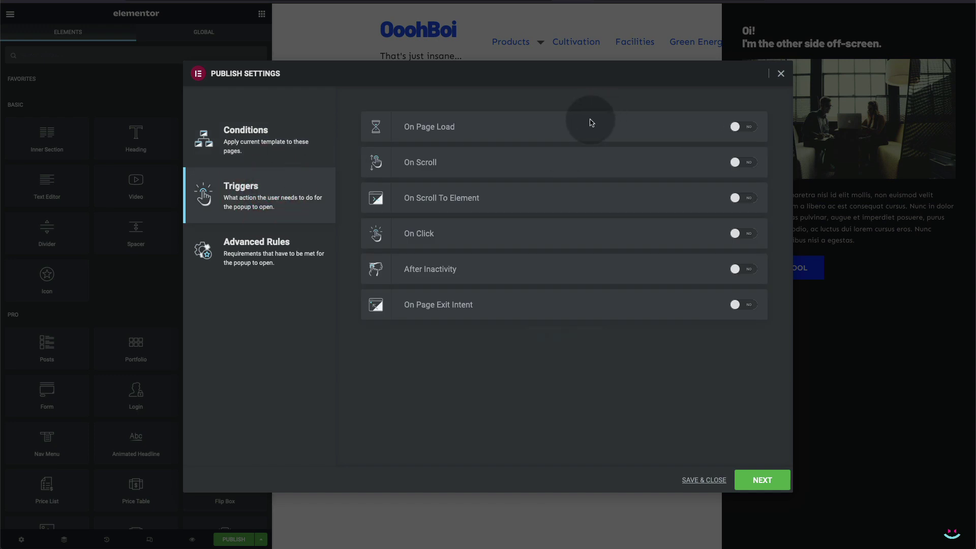
click(743, 127)
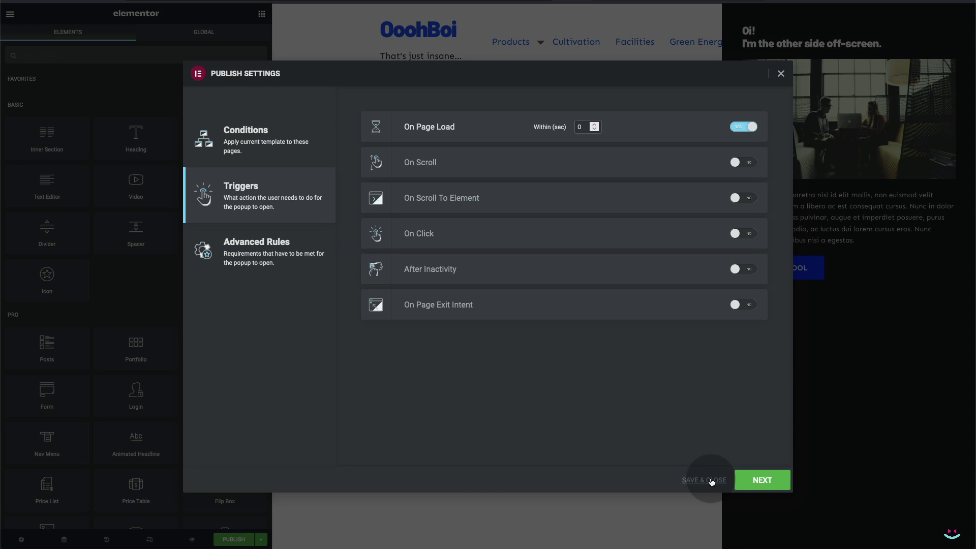
click(712, 481)
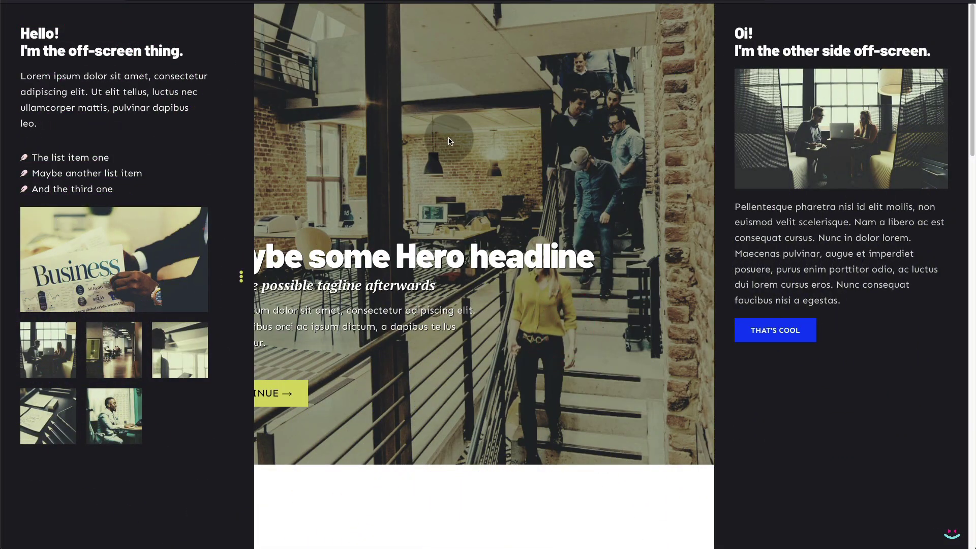
Step: Scroll the live page and toggle the left off-screen panel open and closed
scroll(450, 140, down, 2)
scroll(450, 140, down, 15)
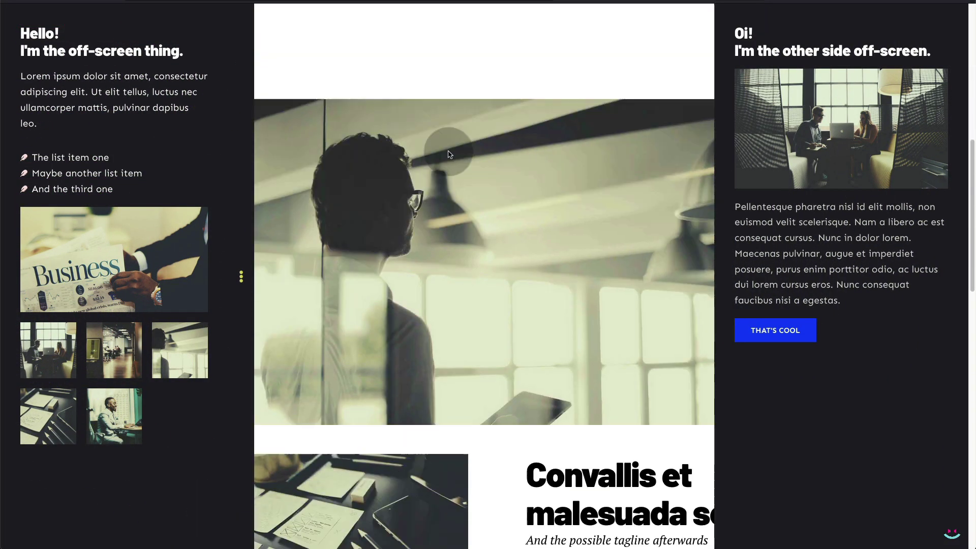
scroll(449, 156, down, 10)
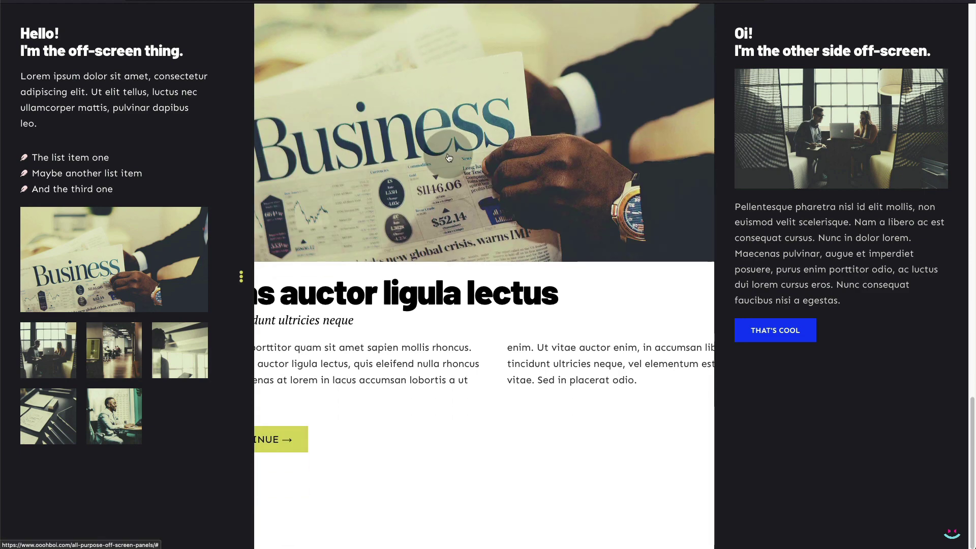
scroll(446, 183, up, 11)
scroll(446, 183, up, 10)
click(241, 276)
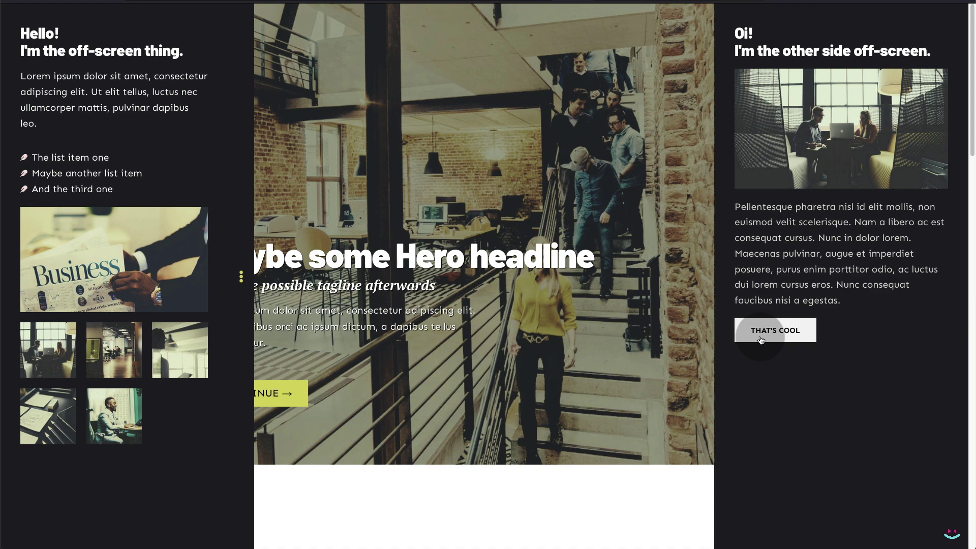
click(240, 276)
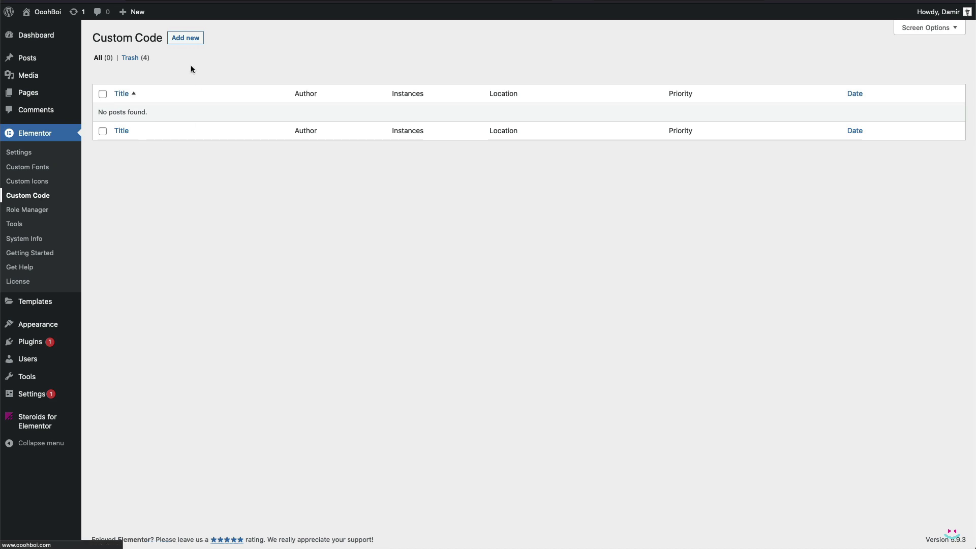
Step: Create the 'Off-screen panels' snippet at </body> - End, priority 10, always loading jQuery
click(181, 39)
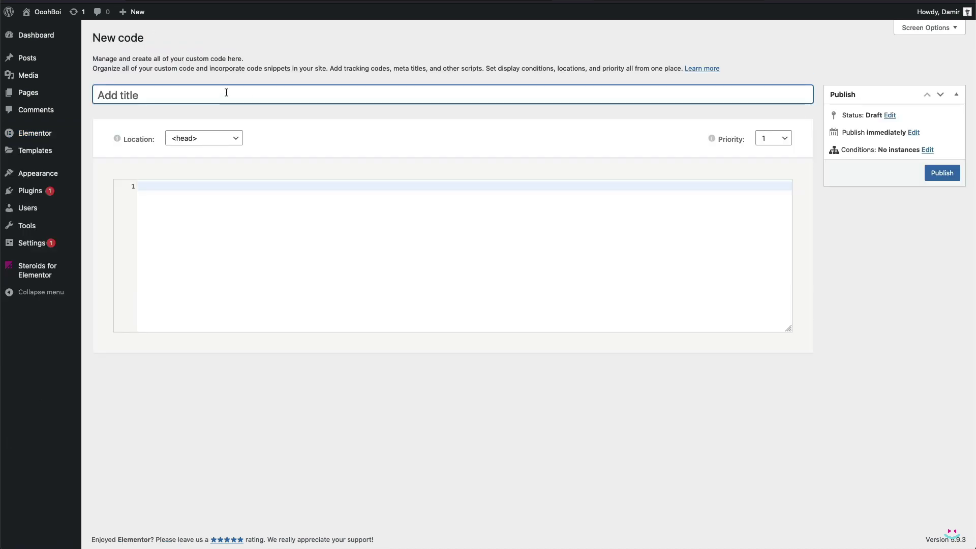
text(Off-)
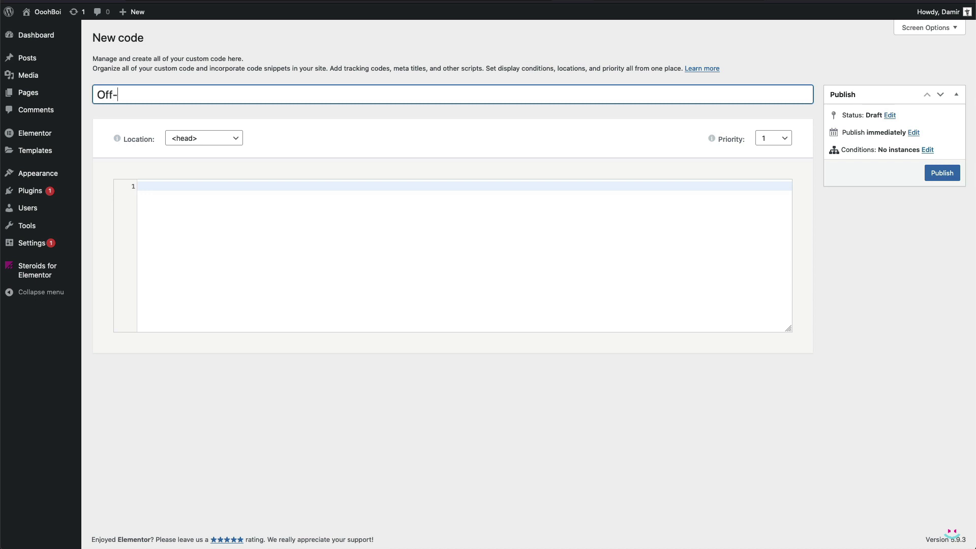
text(screen panels)
click(213, 140)
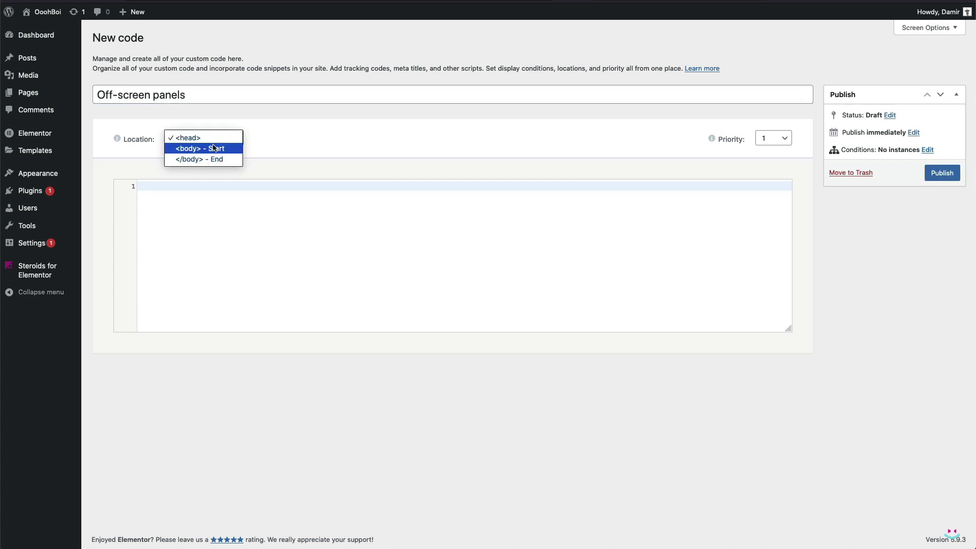
click(213, 159)
click(780, 138)
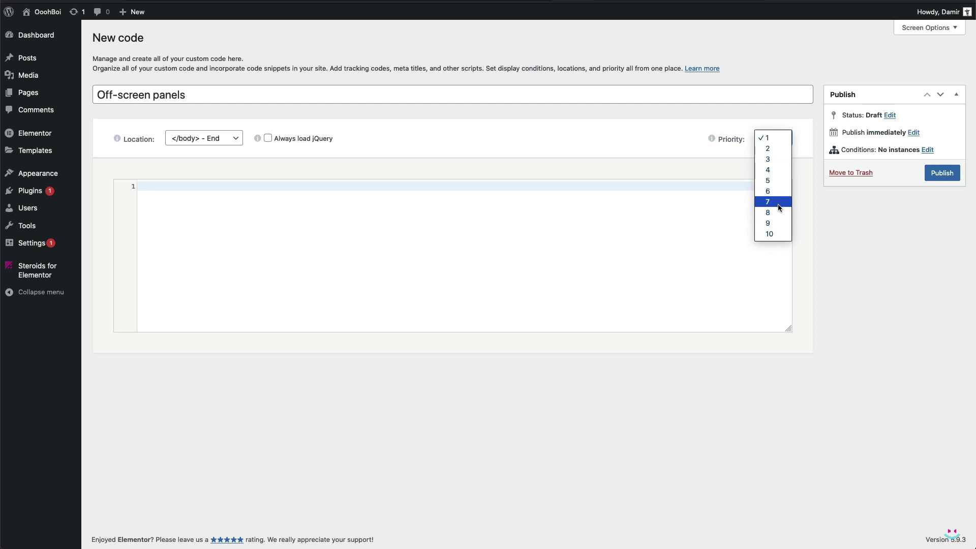
click(773, 233)
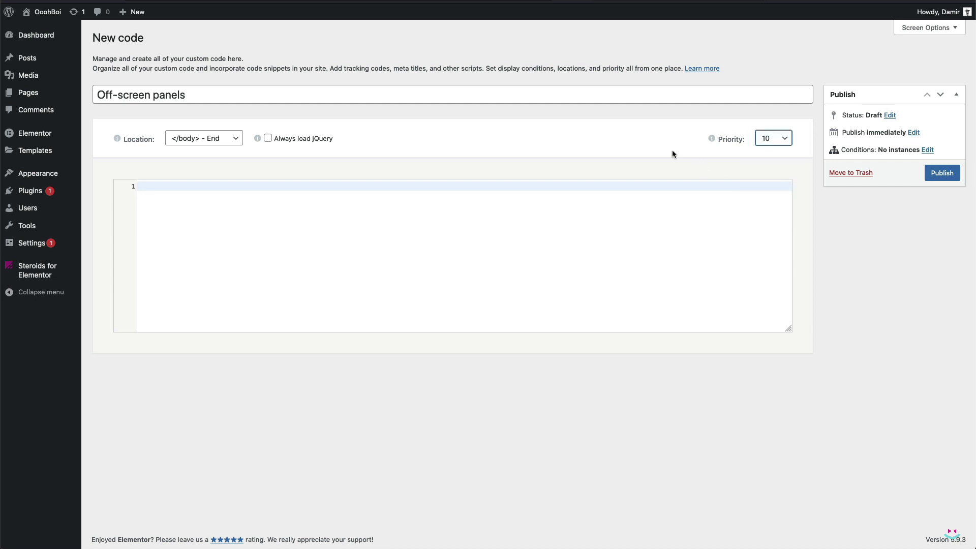
click(268, 139)
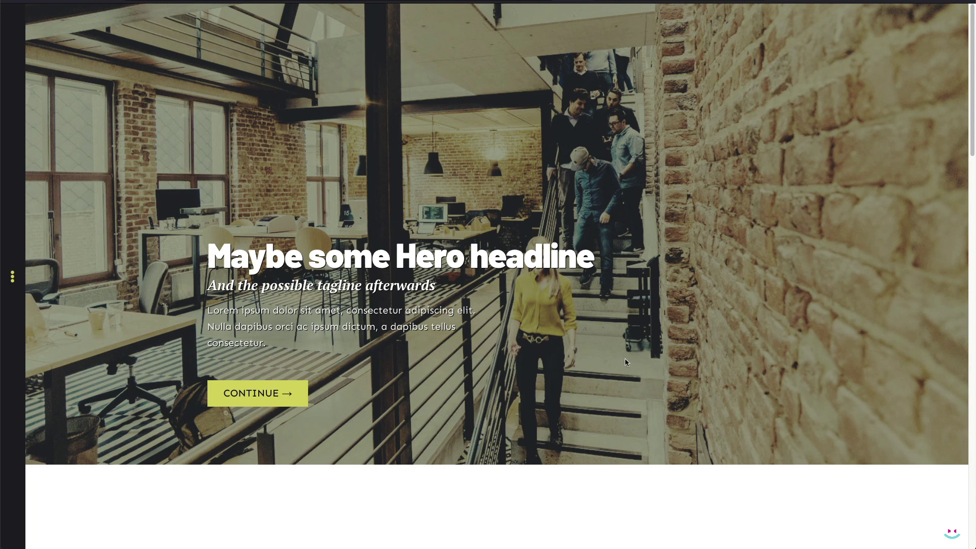
Step: Slide the left panel in and out four times on the live page, ending with it open
scroll(626, 362, down, 5)
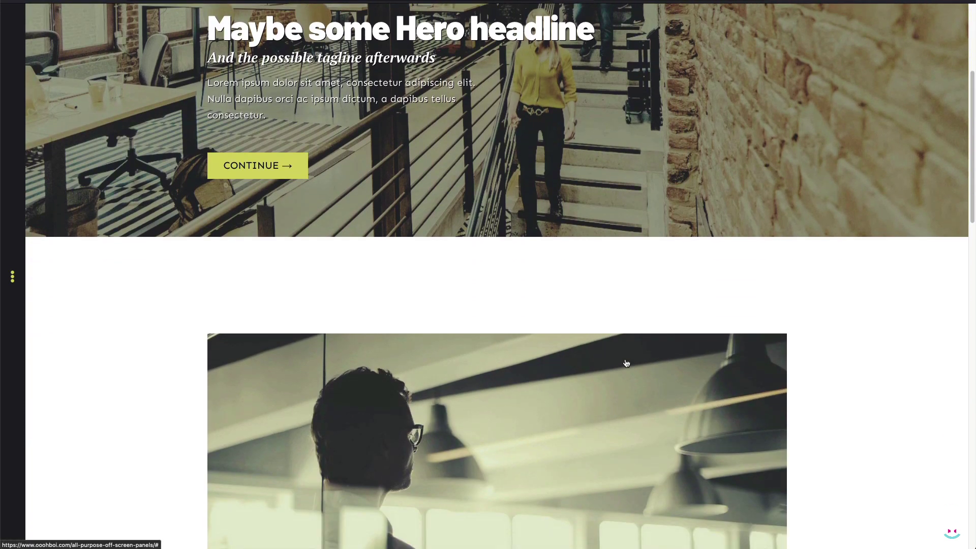
scroll(627, 363, up, 5)
scroll(627, 362, down, 4)
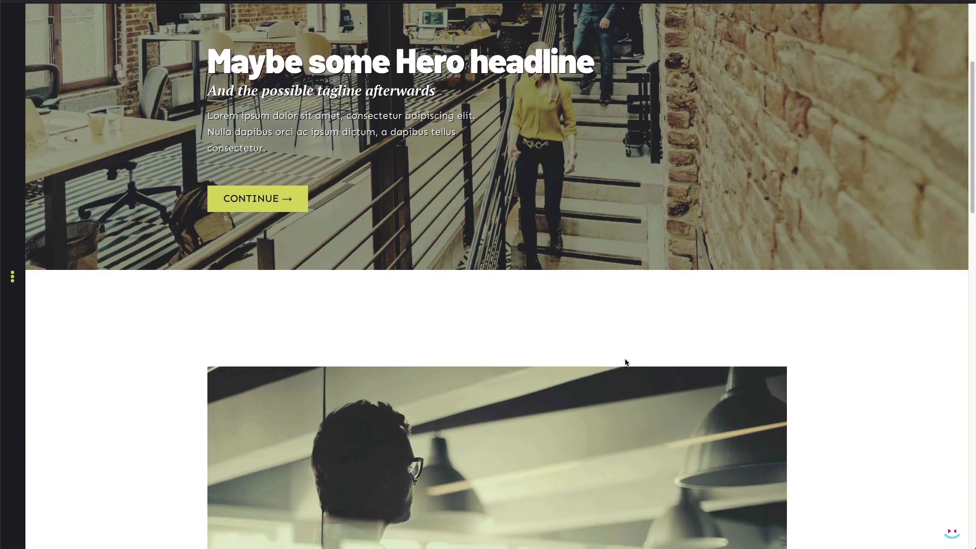
scroll(626, 363, down, 5)
scroll(625, 365, up, 9)
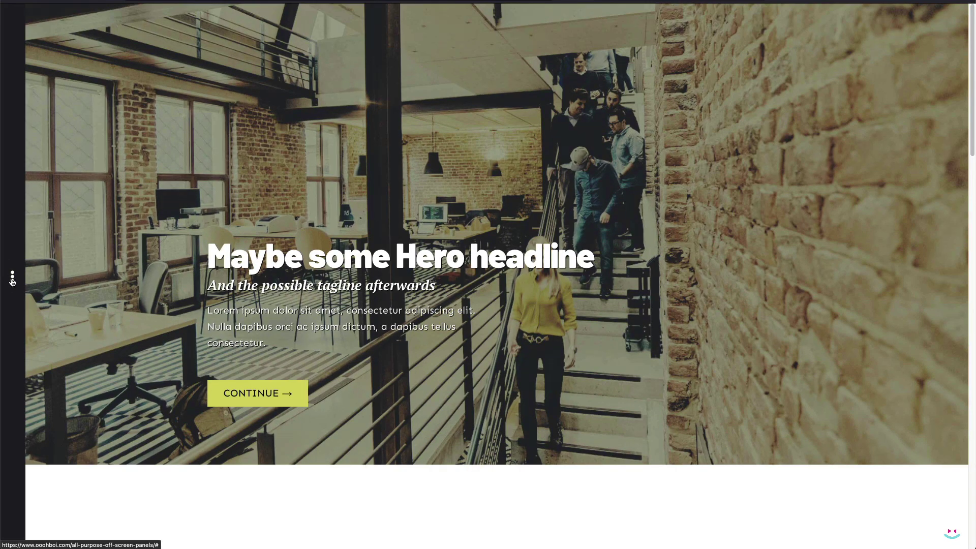
click(13, 280)
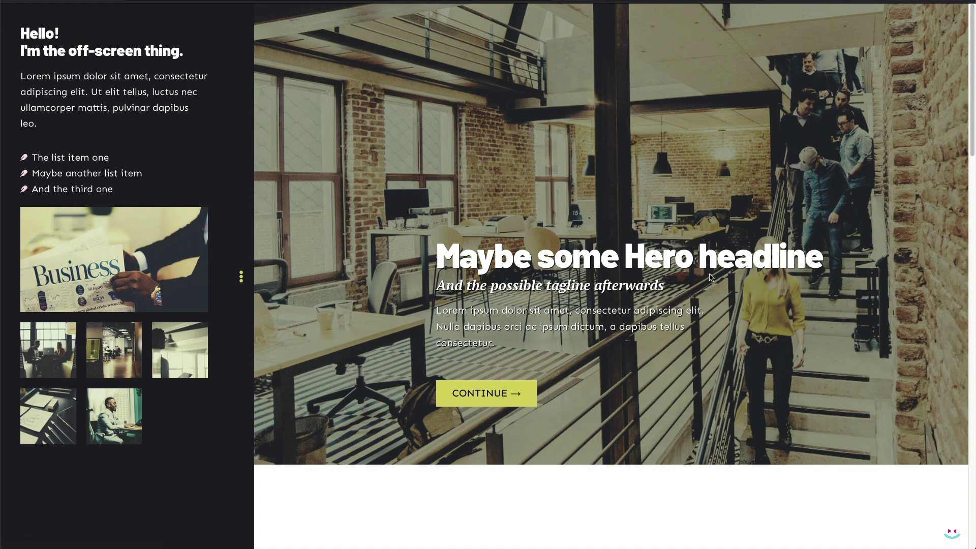
click(241, 276)
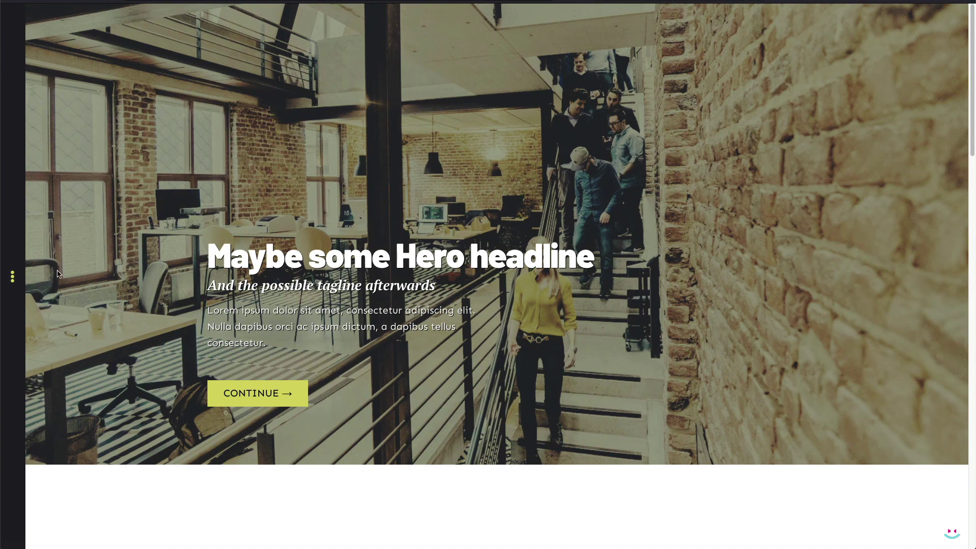
click(14, 280)
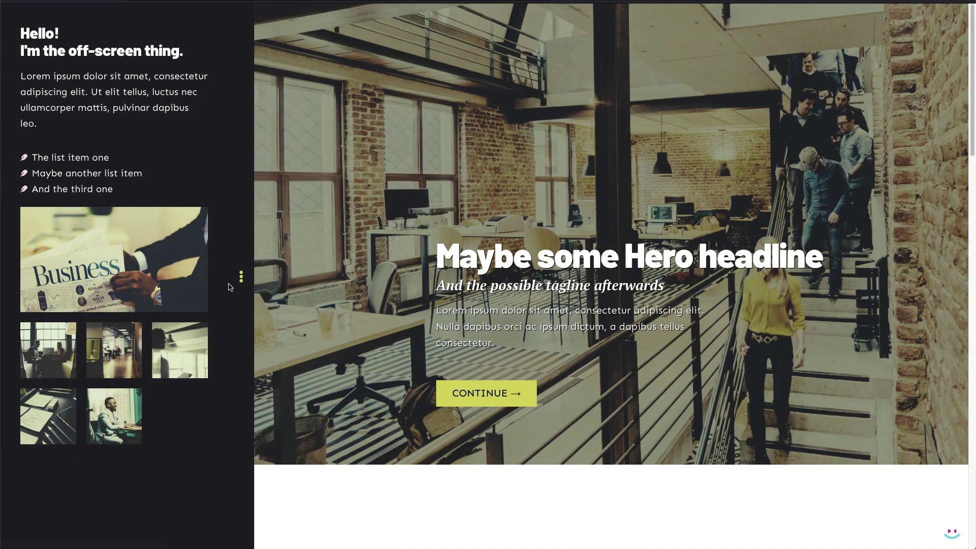
click(241, 279)
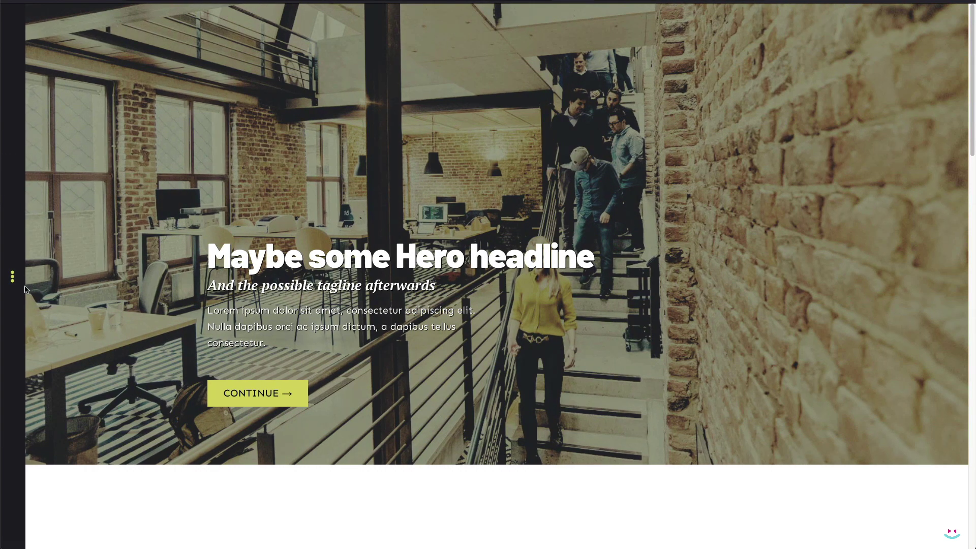
click(12, 278)
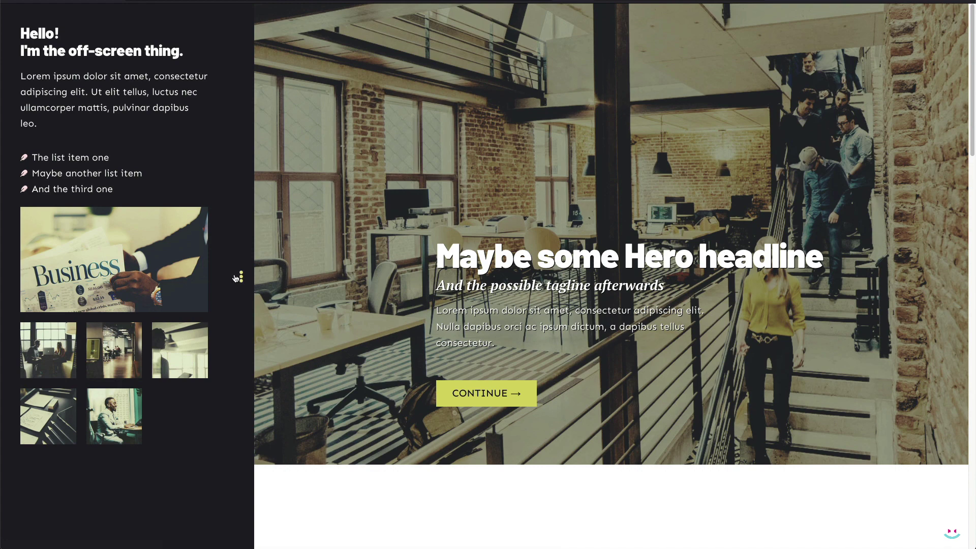
click(241, 279)
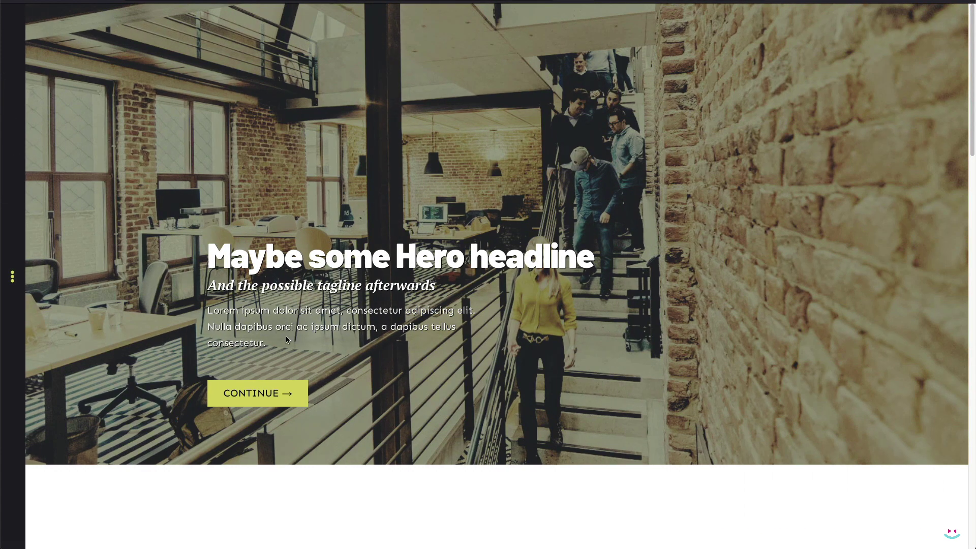
click(14, 278)
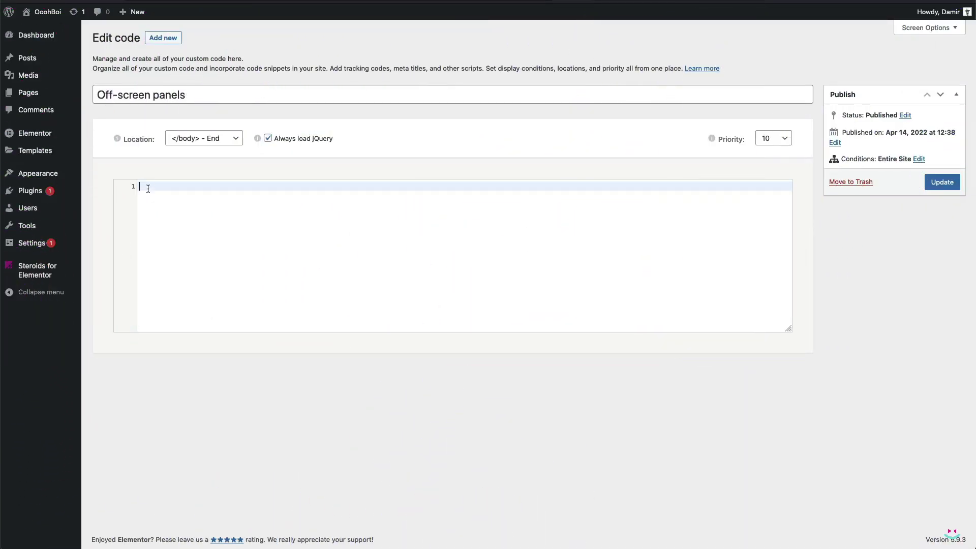
Step: Wrap the pasted left-panel CSS in a <style> block and select the .off-screen-left selector
text(<style>)
key(Return)
key(Return)
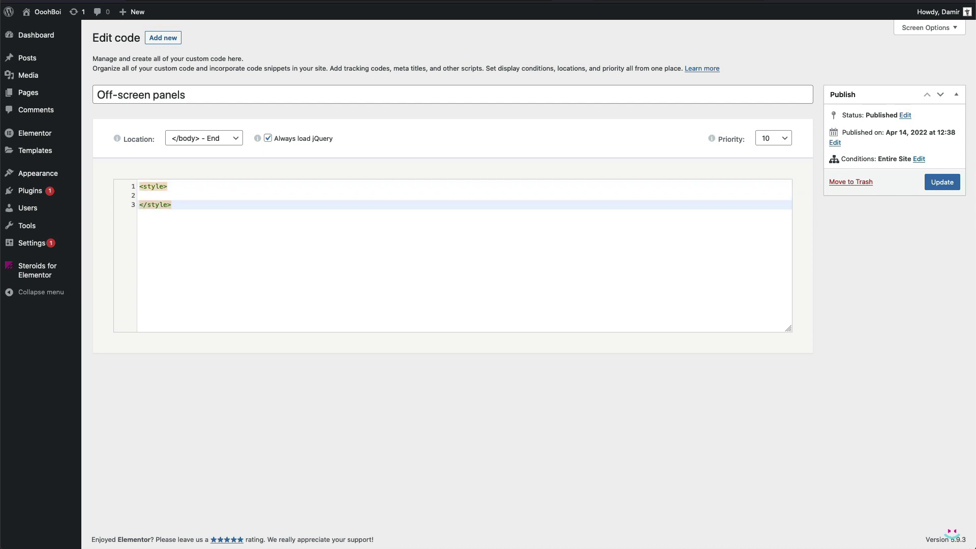
key(Up)
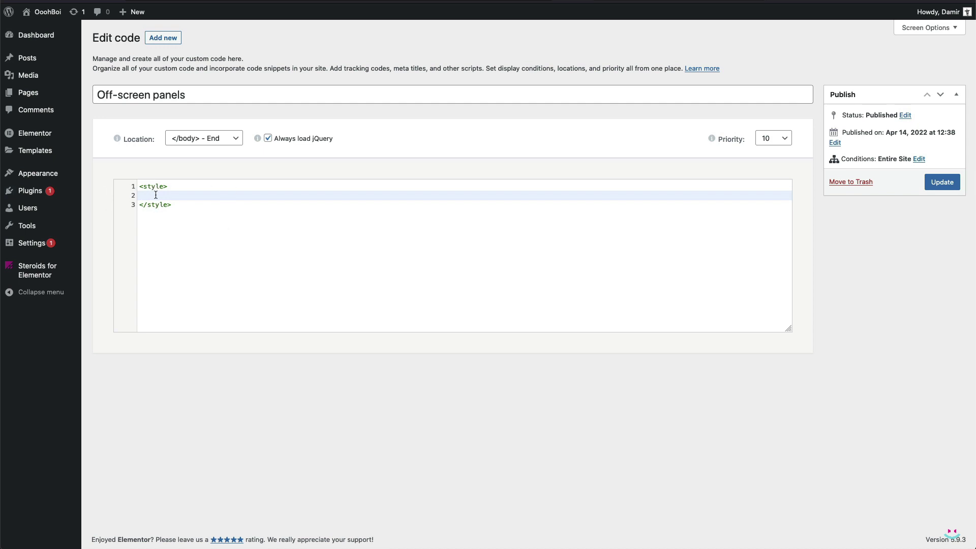
text(/* Left-hand side panel */ .off-screen-left > .dialog-widget-content {     left: -450px;     transition: left 0.3s ease-in-out; } .off-screen-left-in > .dialog-widget-content {     left: 0 !important; } .content-left-in {     left: 450px; } [data-elementor-device-mode="mobile"] .off-screen-left > .dialog-widget-content {     left: -250px; } [data-elementor-device-mode="mobile"].content-left-in {     left: 250px; })
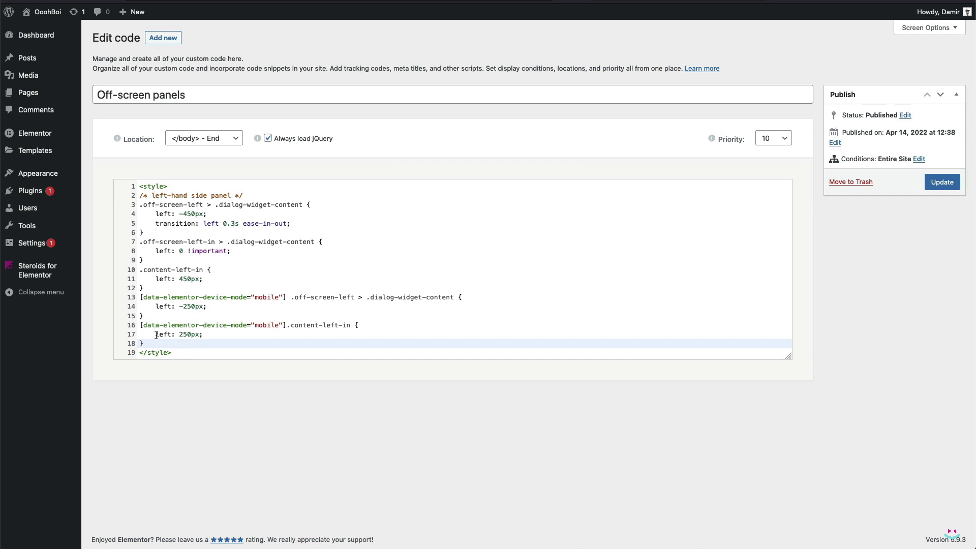
key(Return)
key(Return)
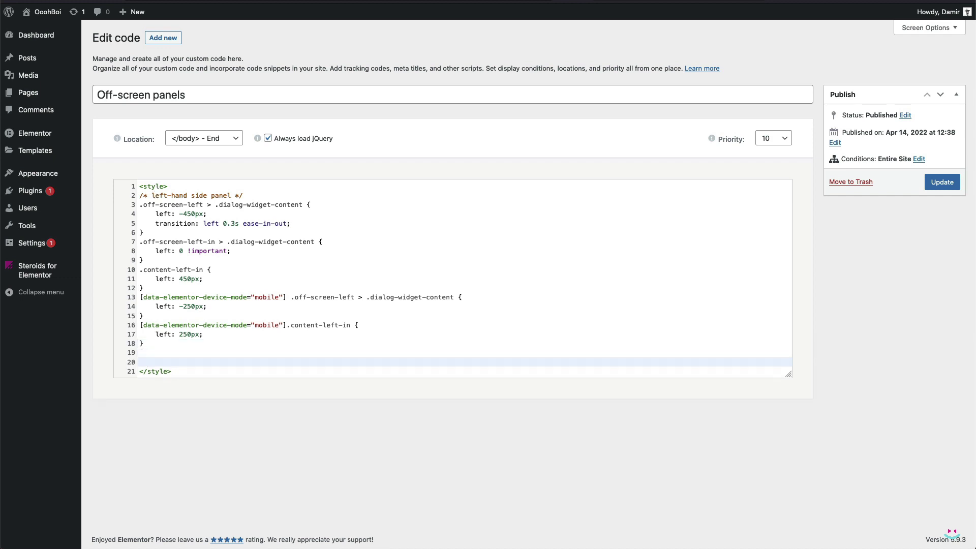
click(269, 190)
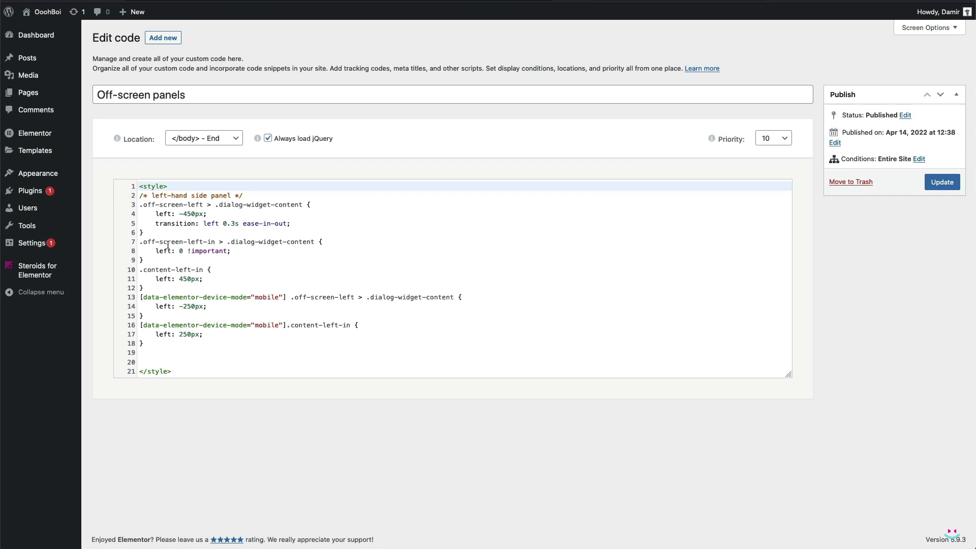
double_click(200, 205)
key(shift+Home)
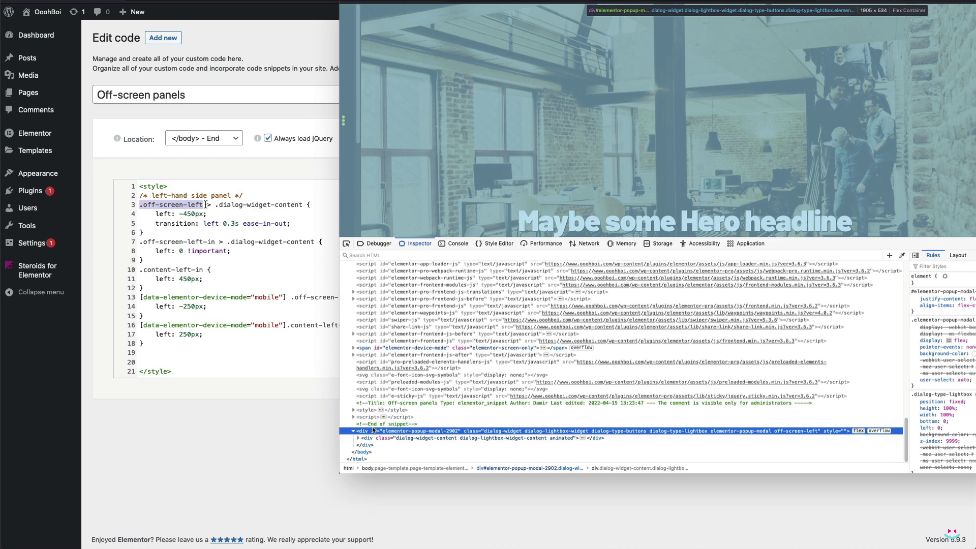
Step: Inspect the panel's dialog-widget-content element and highlight its left: -450px offset
drag(205, 204, 295, 204)
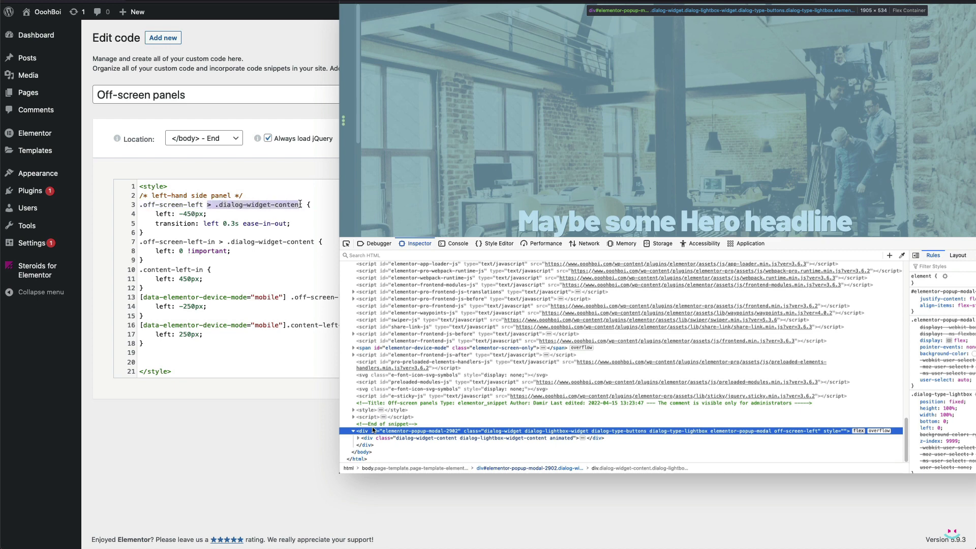
click(369, 439)
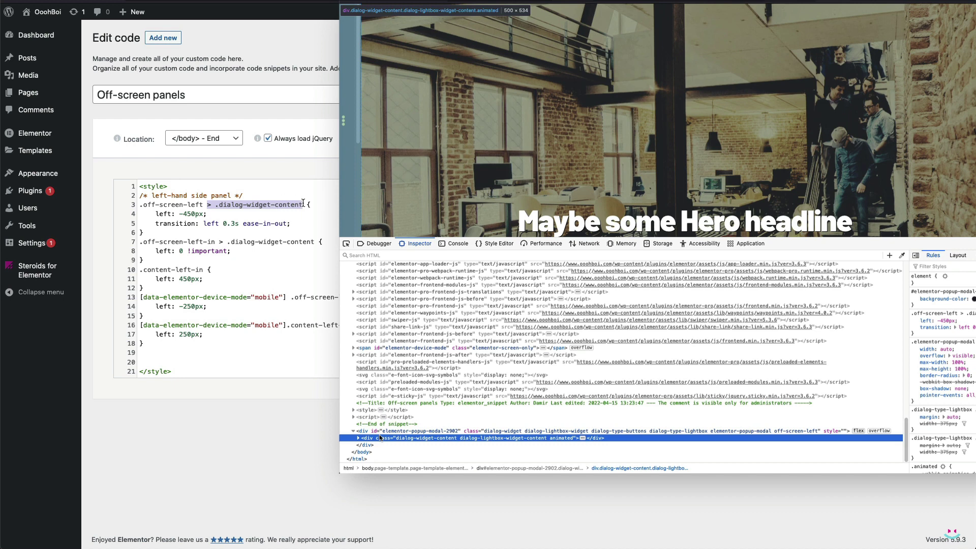
click(303, 204)
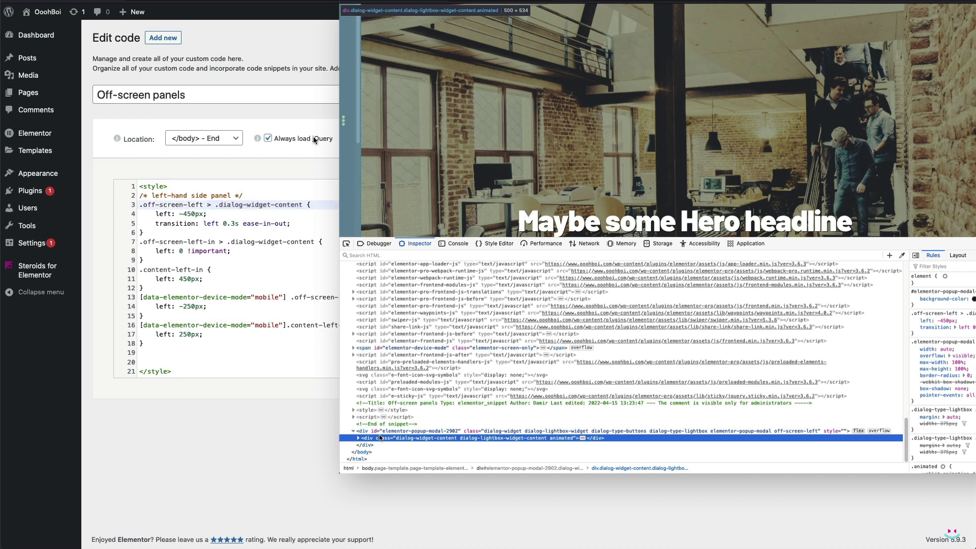
click(225, 214)
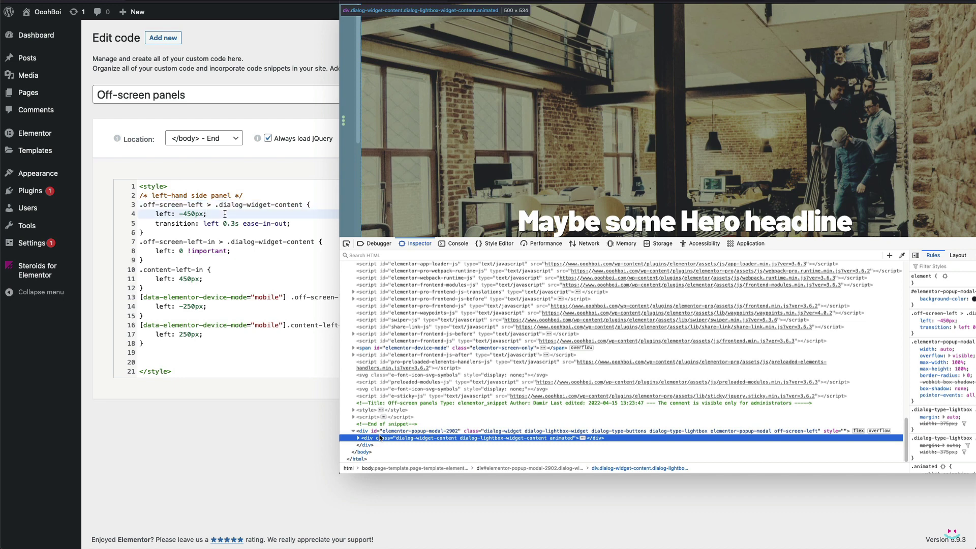
drag(225, 214, 156, 213)
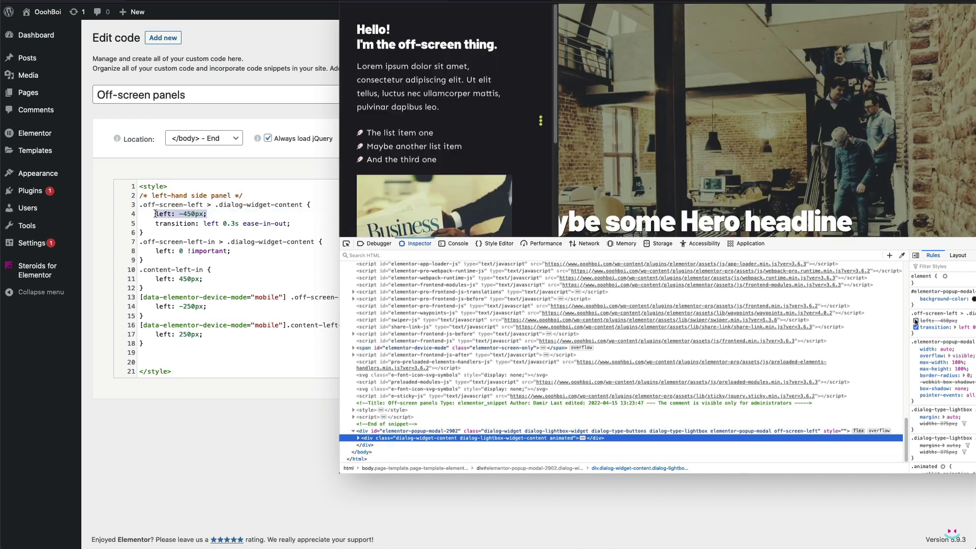
click(230, 210)
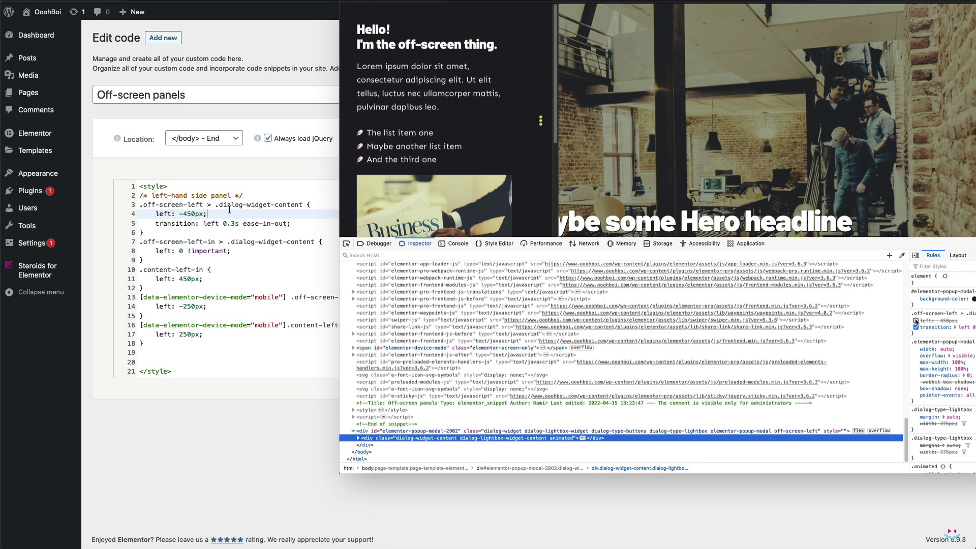
Step: Annotate the -450px value with a '// 500 - 50' note, then delete it
text(500 - 50)
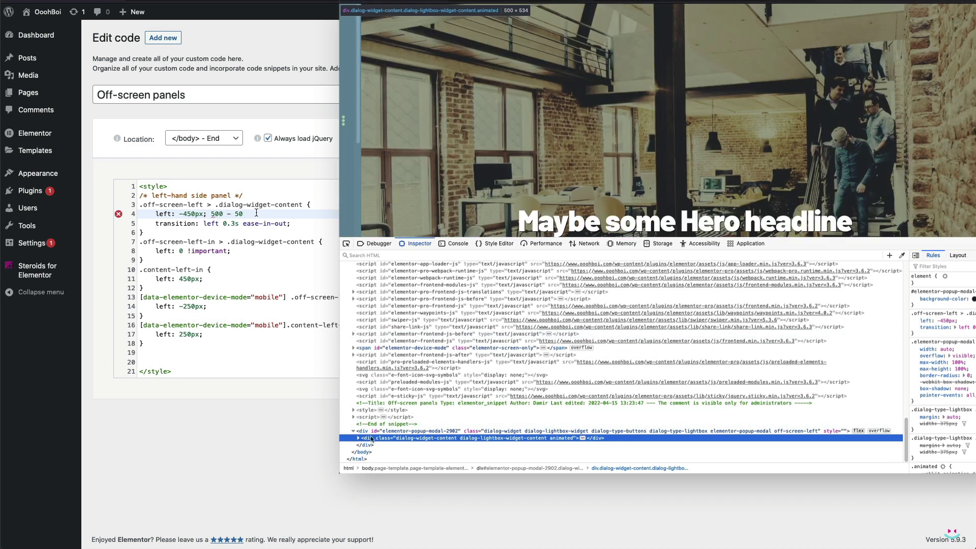
click(211, 214)
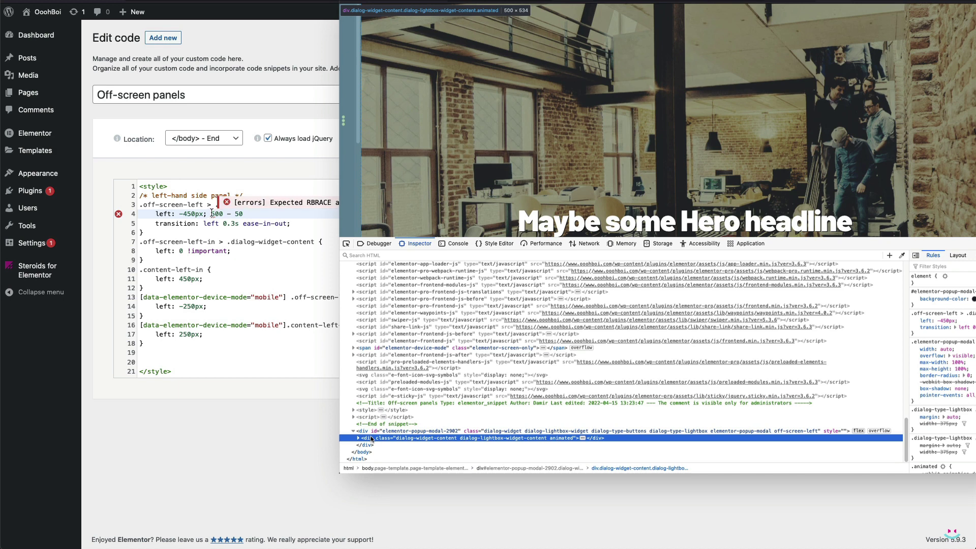
text(//)
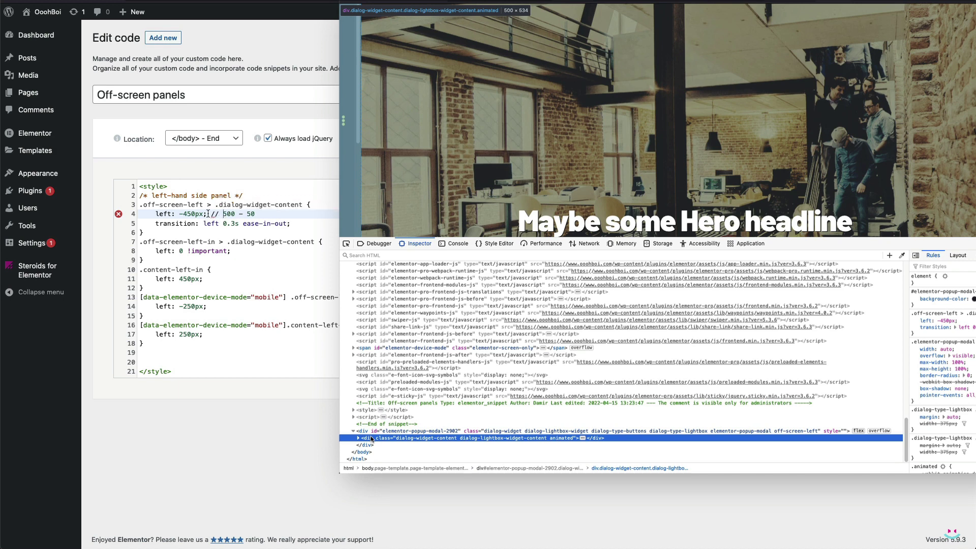
drag(208, 214, 176, 215)
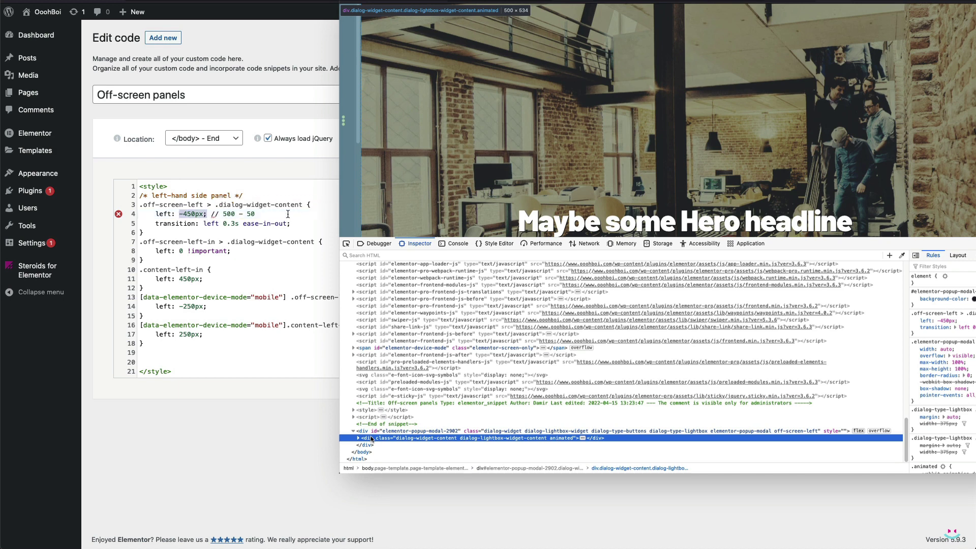
drag(264, 213, 211, 214)
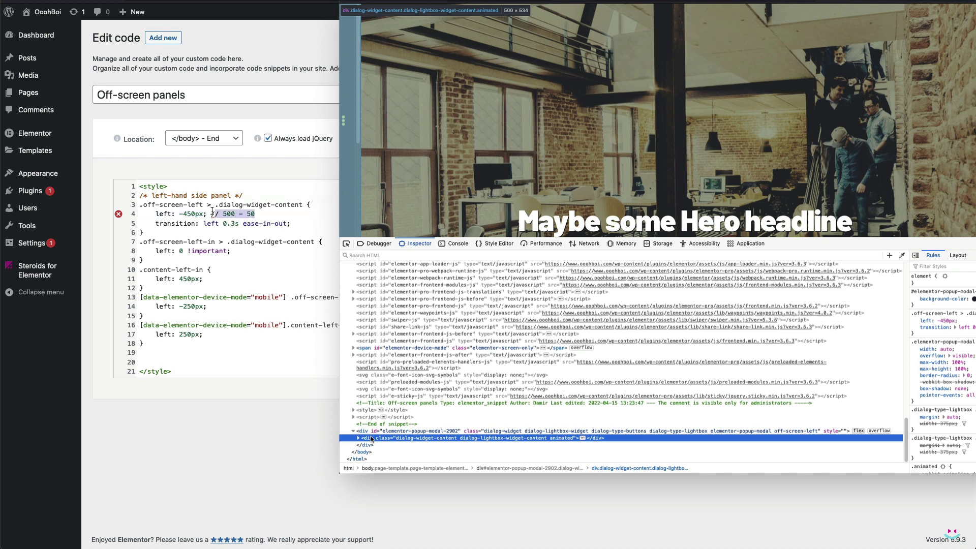
key(BackSpace)
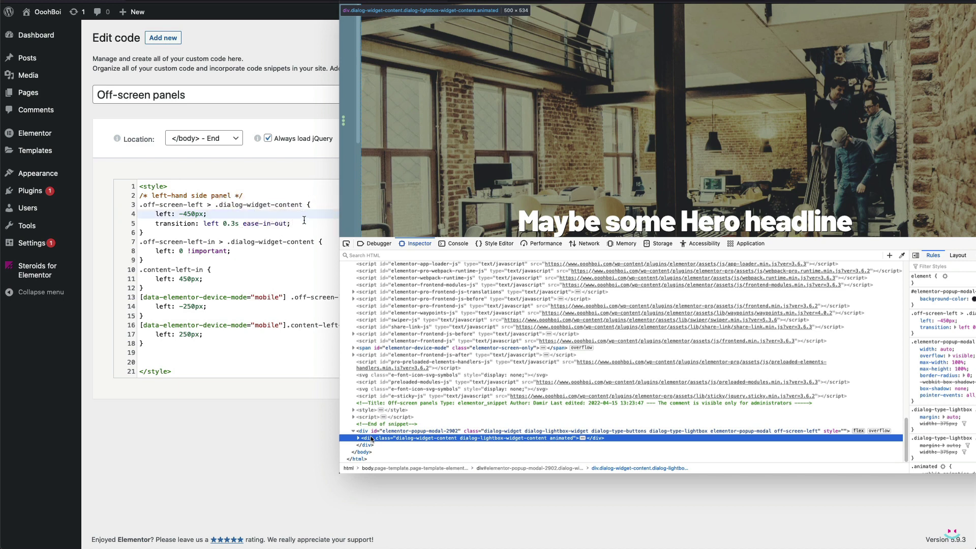
Step: Preview the panel sliding in with the off-screen-left-in class, then close the site preview
drag(304, 220, 155, 222)
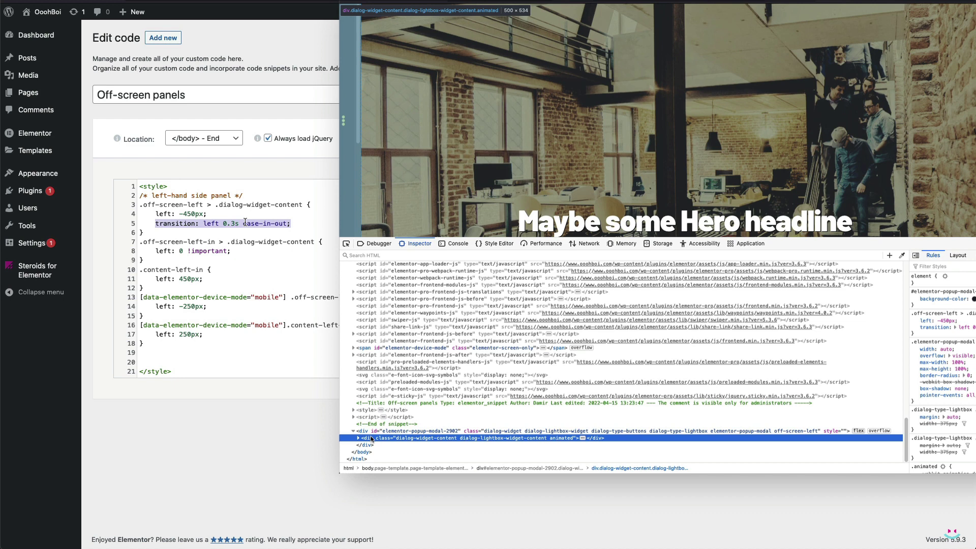
click(220, 224)
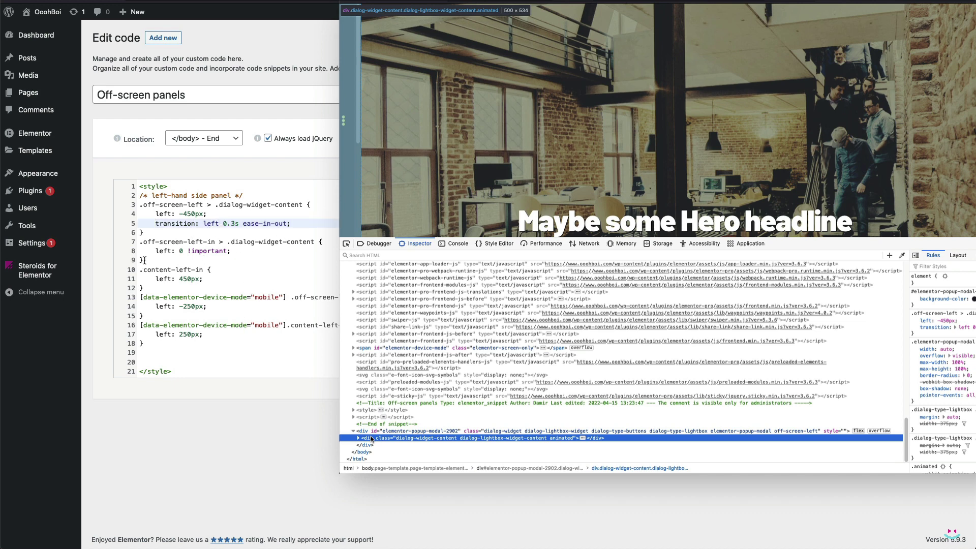
drag(145, 260, 128, 242)
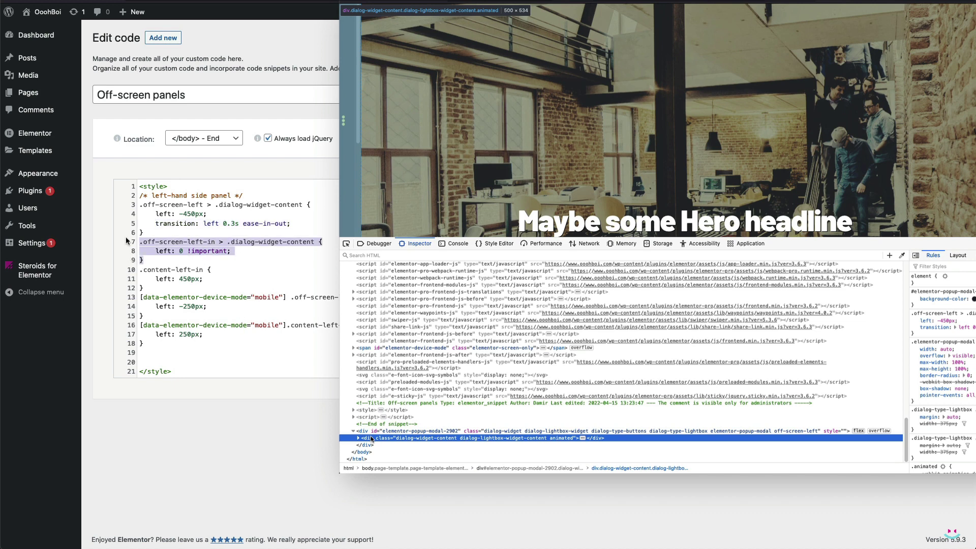
click(301, 244)
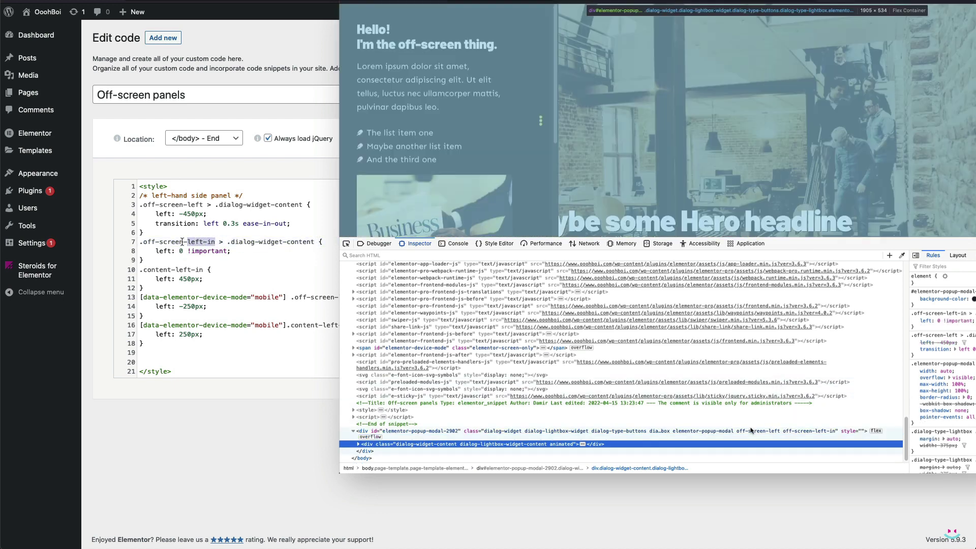
drag(215, 242, 140, 242)
double_click(815, 431)
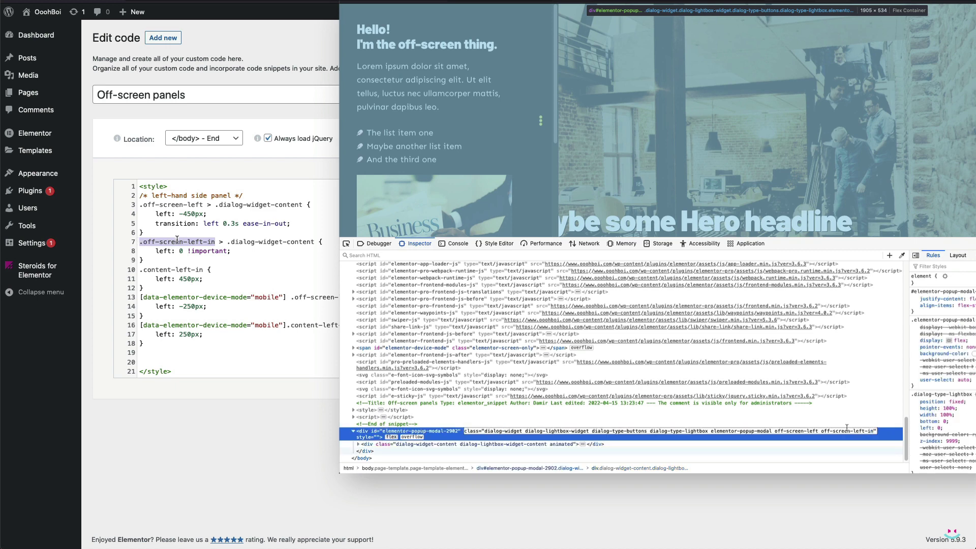
drag(875, 431, 821, 431)
key(Escape)
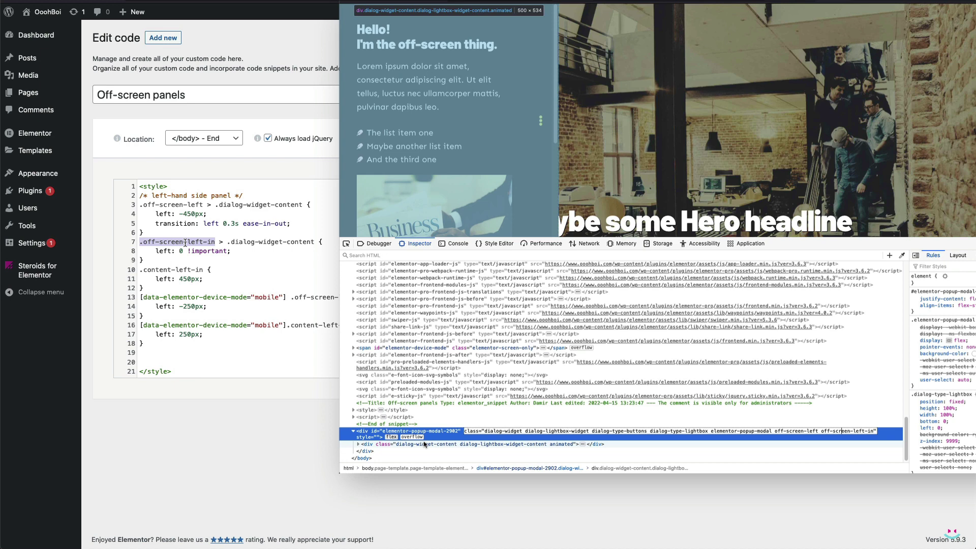
click(249, 252)
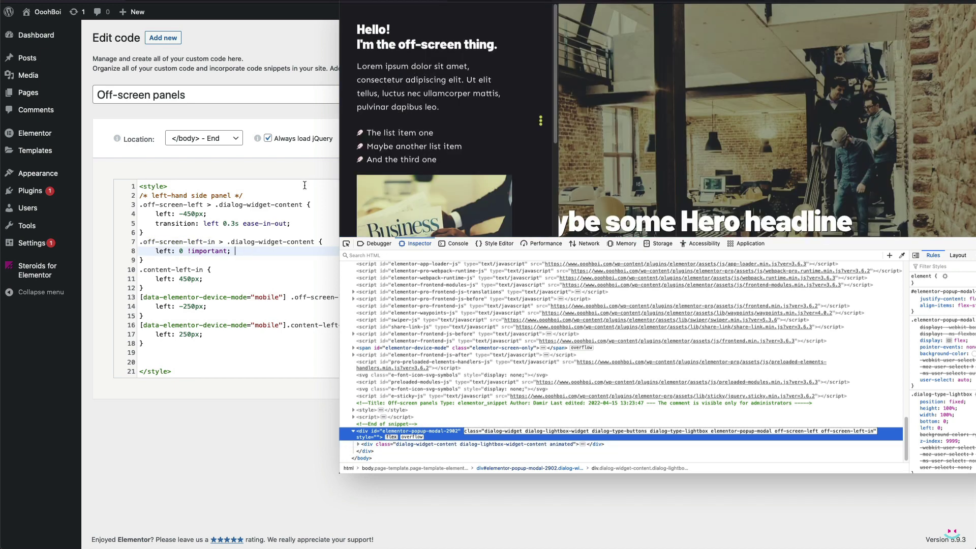
key(super+h)
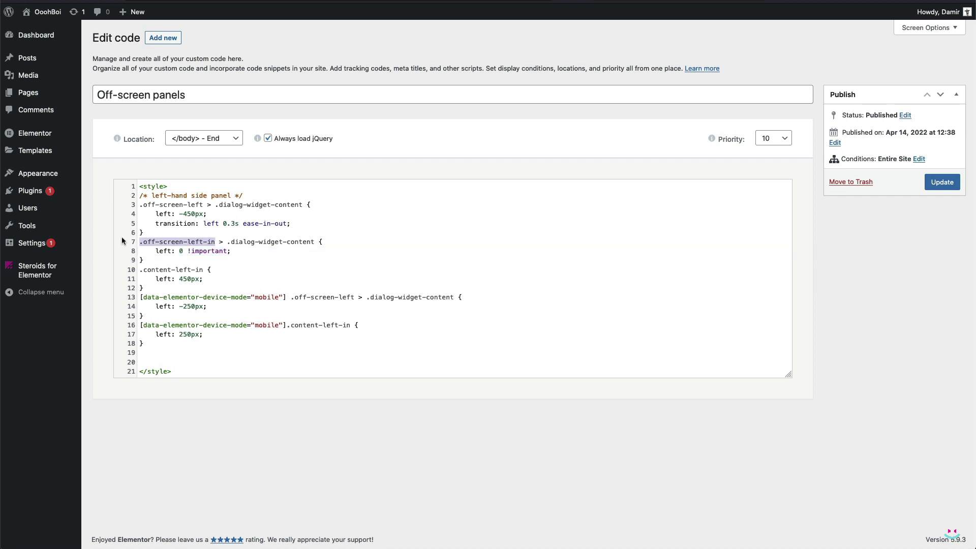
drag(239, 251, 155, 249)
click(155, 248)
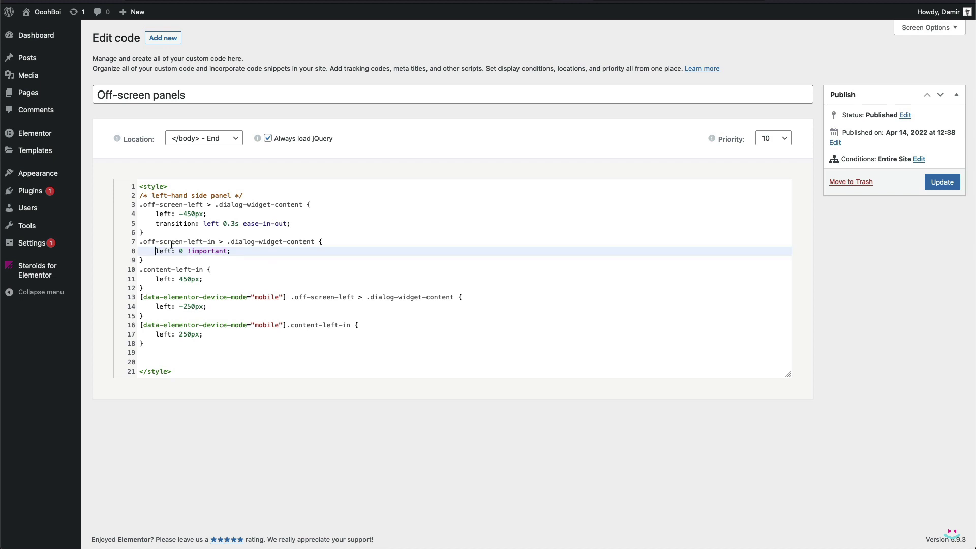
drag(232, 250, 156, 251)
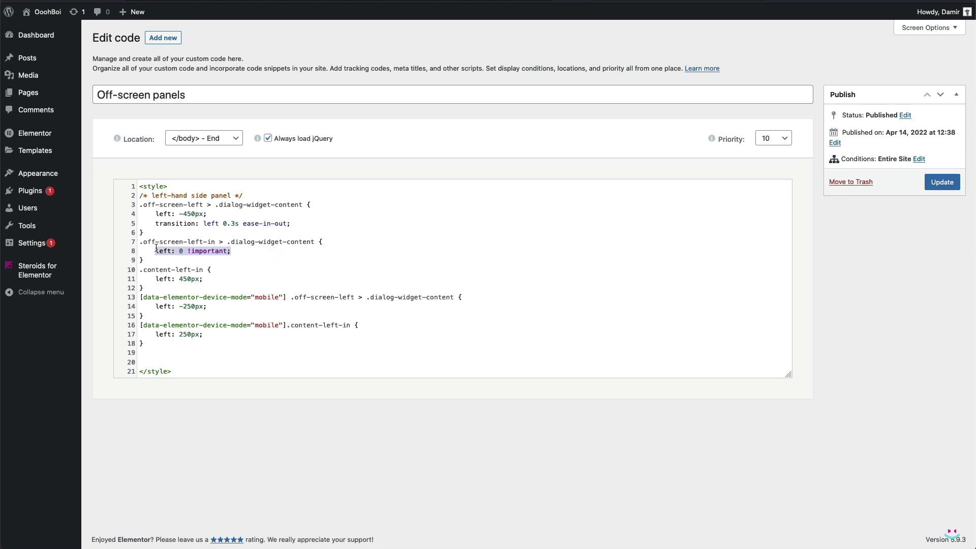
click(315, 263)
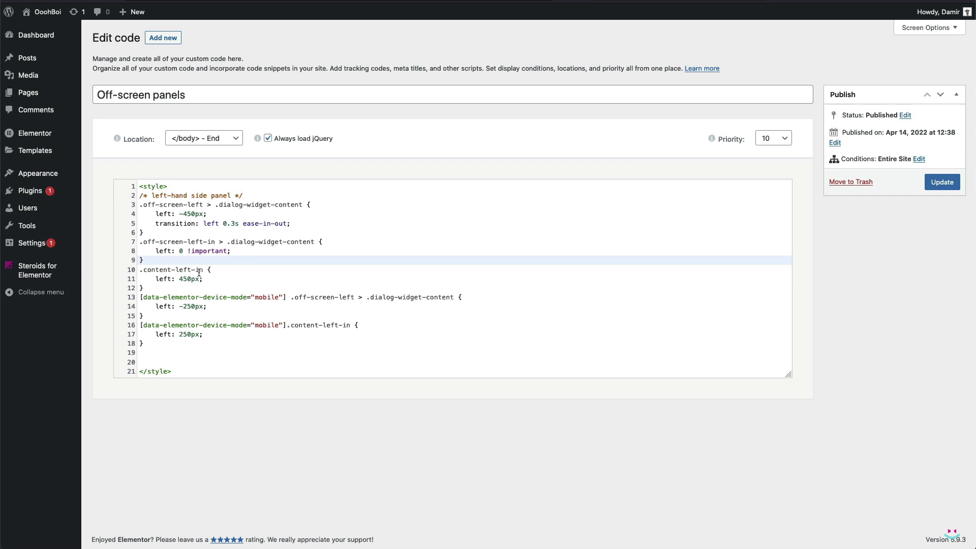
drag(203, 270, 136, 270)
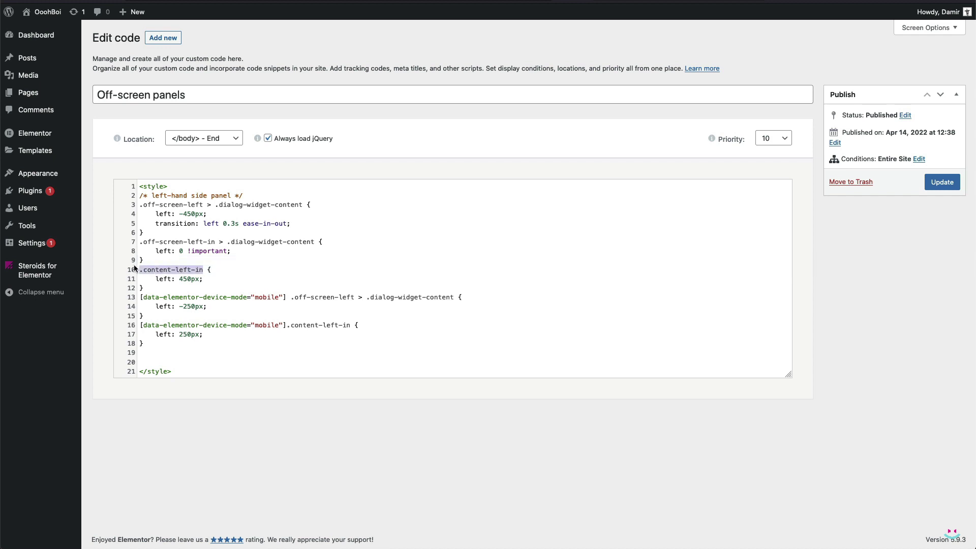
click(216, 280)
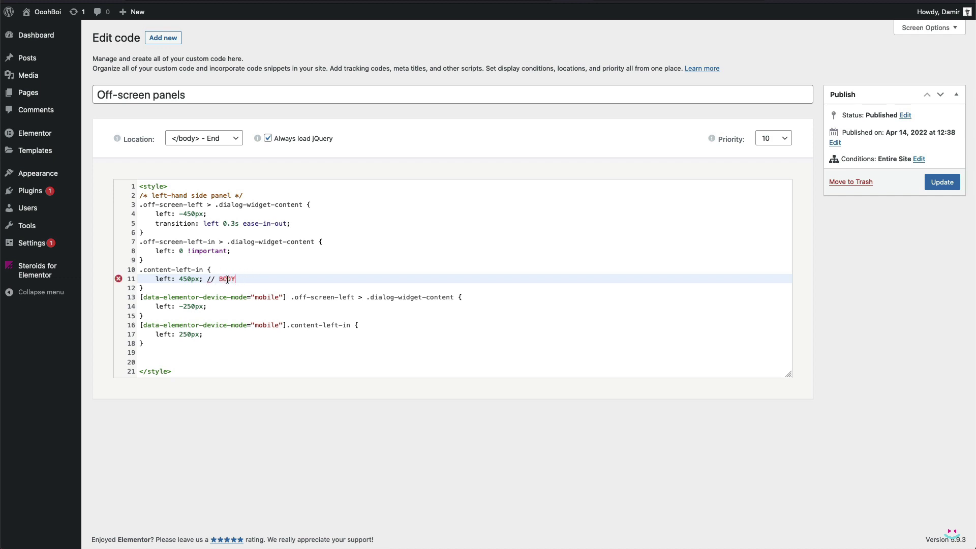
drag(246, 279, 203, 279)
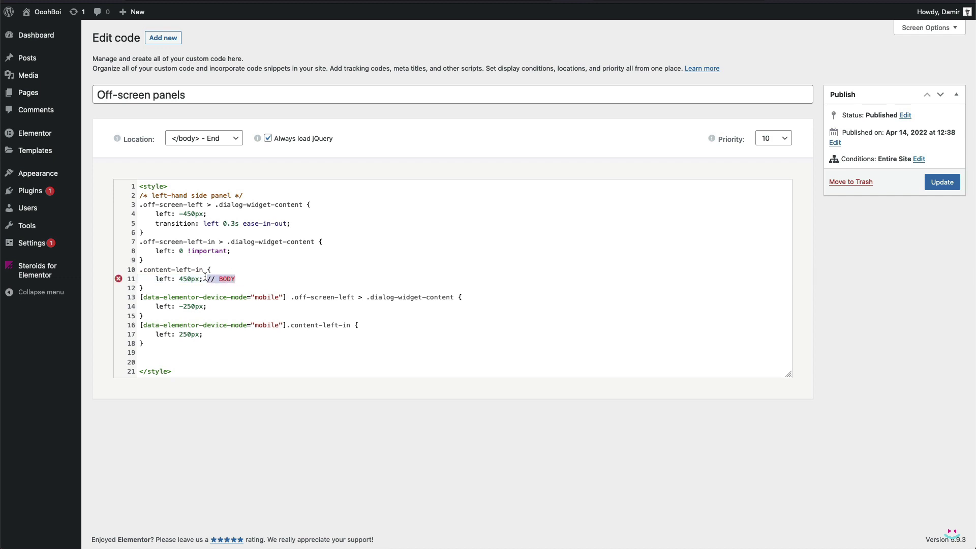
key(BackSpace)
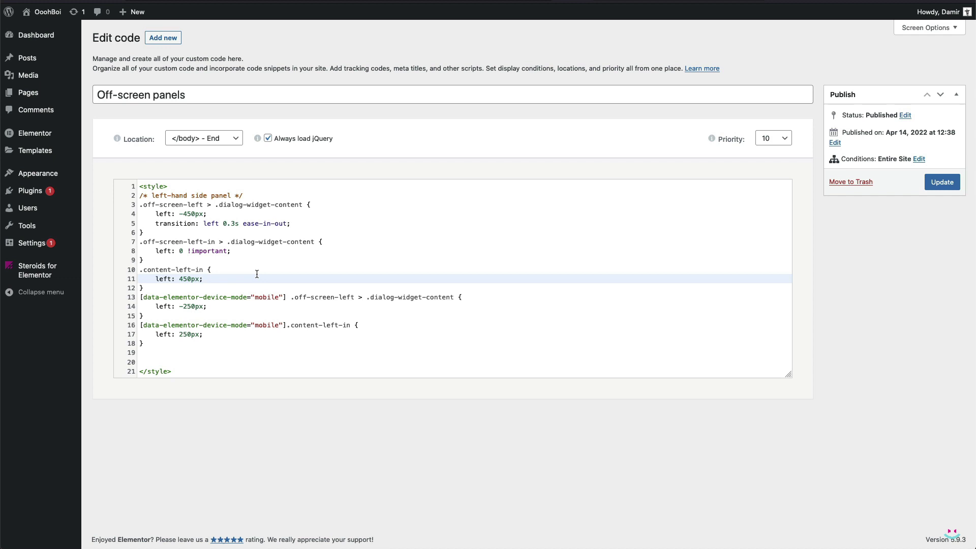
drag(145, 343, 138, 298)
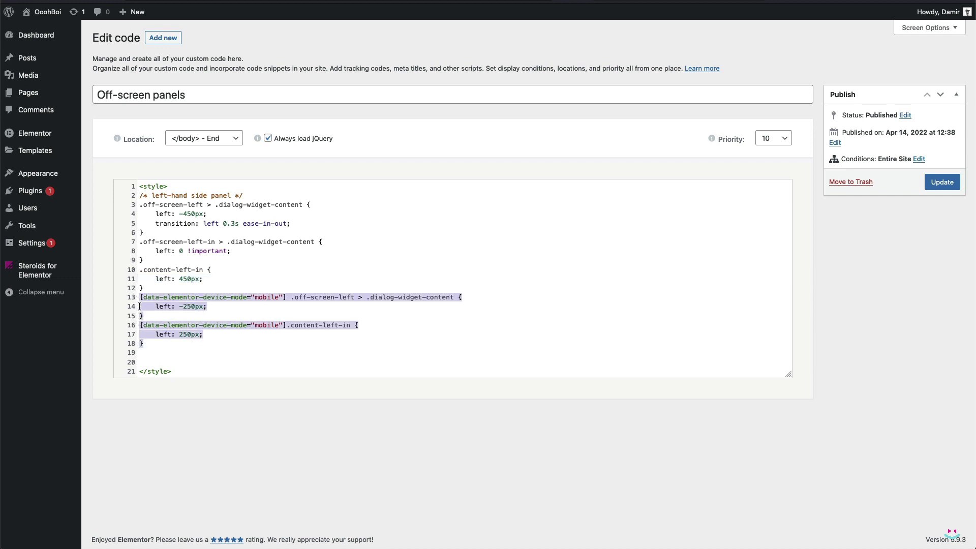
click(354, 302)
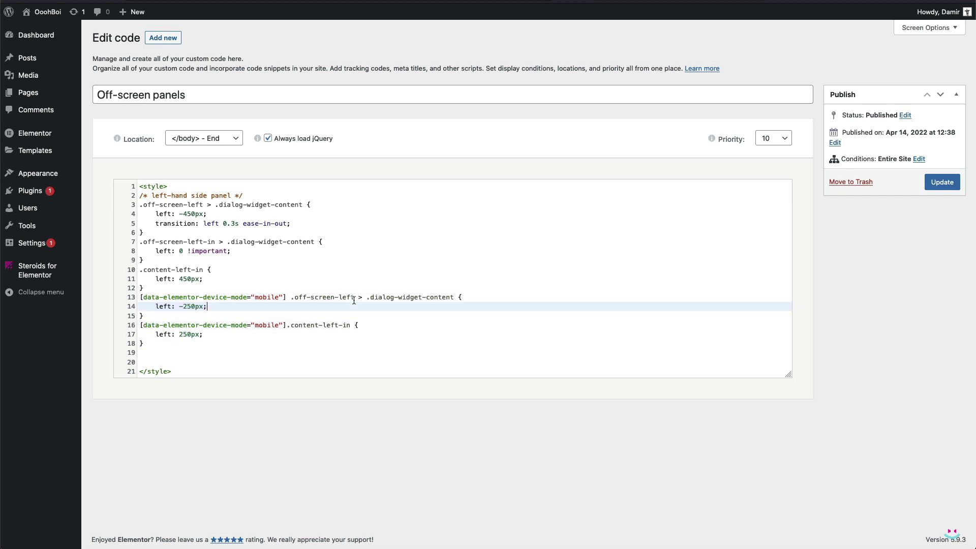
drag(453, 297, 289, 298)
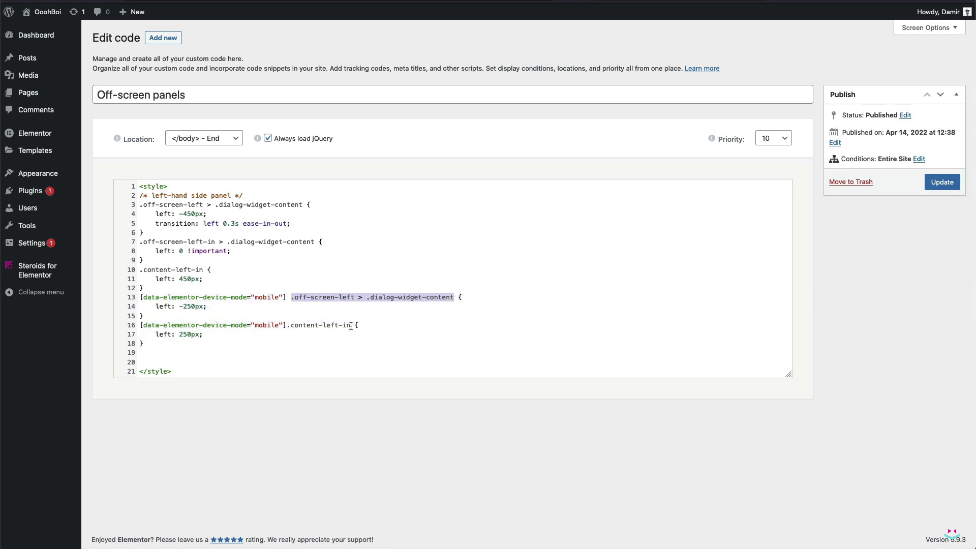
drag(351, 326, 287, 323)
click(310, 334)
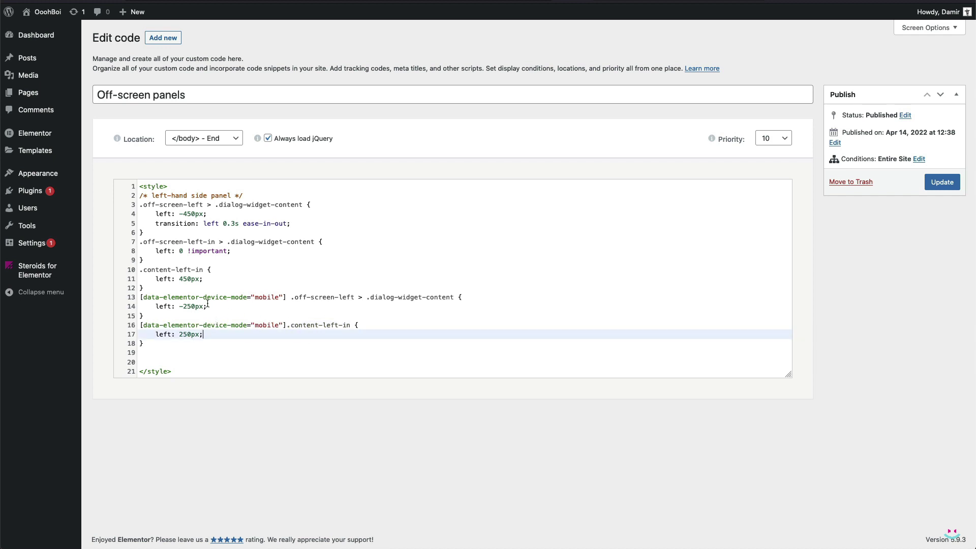
drag(207, 307, 156, 307)
double_click(157, 307)
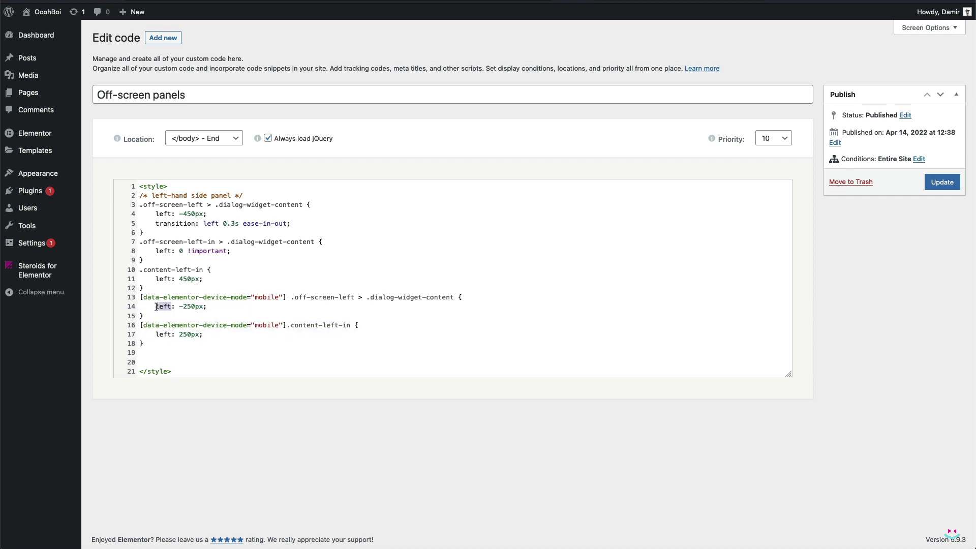
click(225, 306)
text(// 300 - 50)
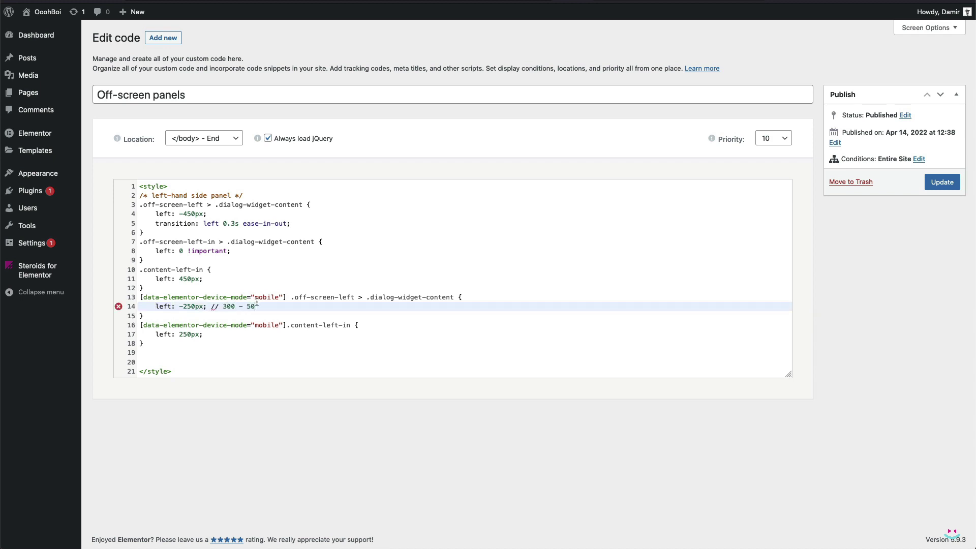
drag(255, 306, 207, 308)
key(BackSpace)
Step: Paste the right-hand panel CSS below the left rules and compare their left offsets
click(146, 362)
text(/* right-hand side panel */ .off-screen-right > .dialog-widget-content {     left: 100%;     transition: left 0.3s ease-in-out; } .off-screen-right-in > .dialog-widget-content {     left: calc(100% - 500px); } .content-right-in {     left: -500px !important; } [data-elementor-device-mode="mobile"] .off-screen-right > .dialog-widget-content {     left: 100%; } [data-elementor-device-mode="mobile"] .off-screen-right-in > .dialog-widget-content {     left: calc(100% - 300px); } [data-elementor-device-mode="mobile"].content-right-in {     left: -300px; })
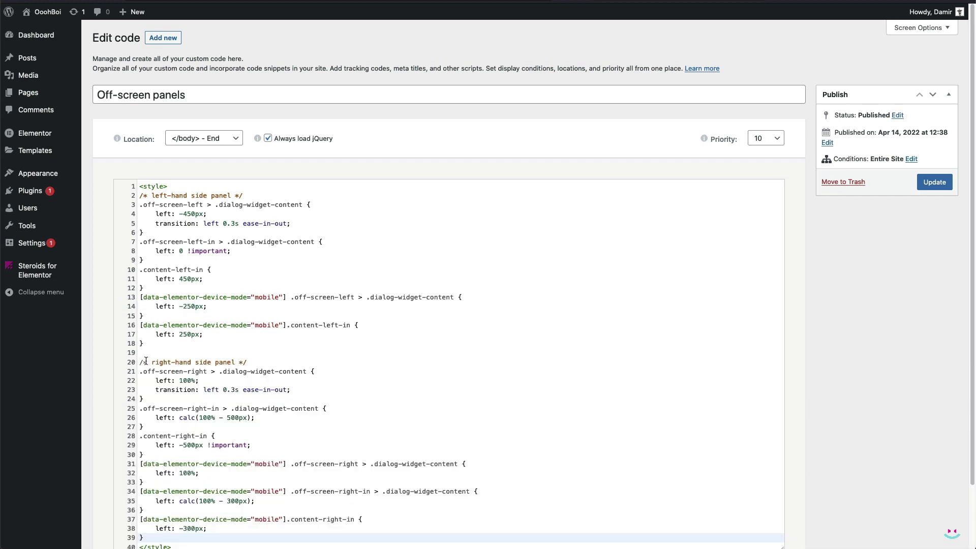
scroll(257, 331, down, 2)
drag(205, 324, 155, 324)
drag(208, 157, 155, 157)
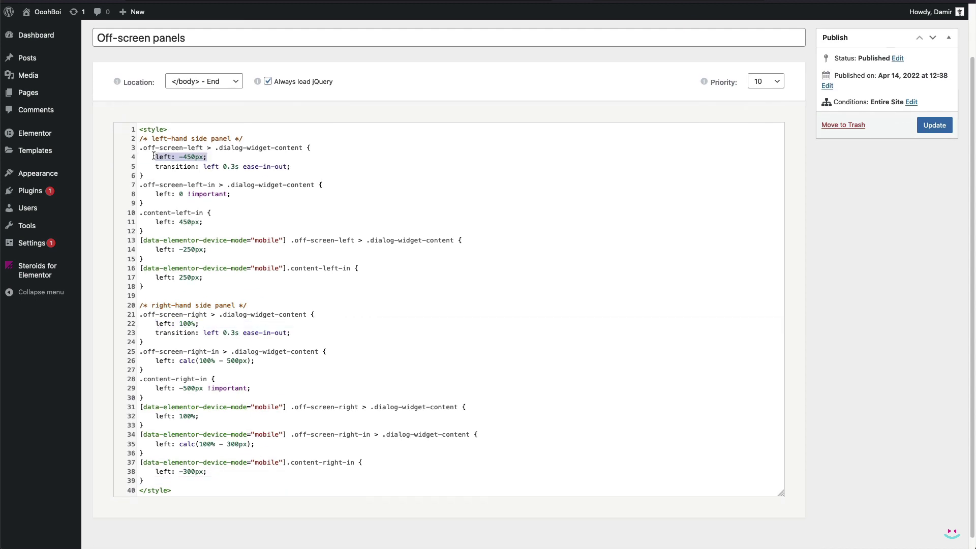
drag(256, 360, 155, 360)
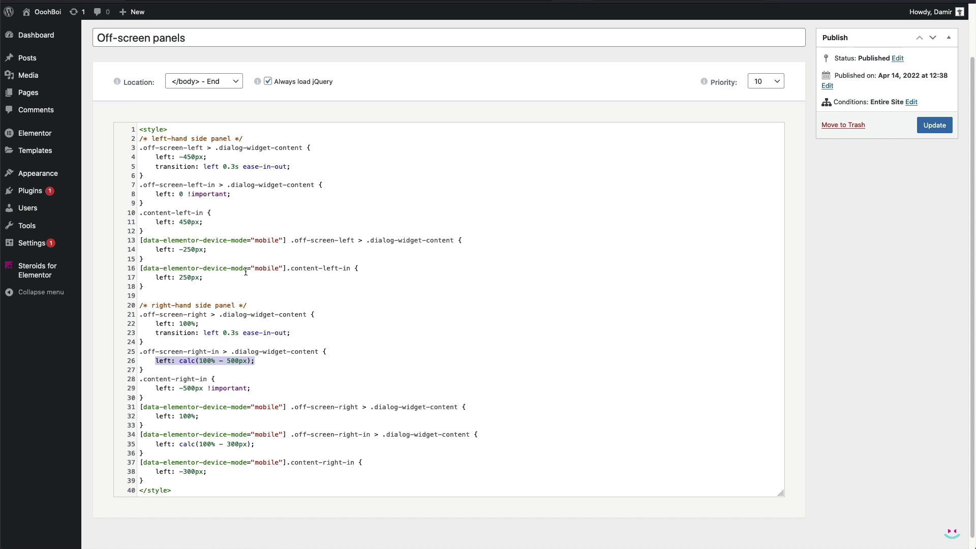
click(271, 297)
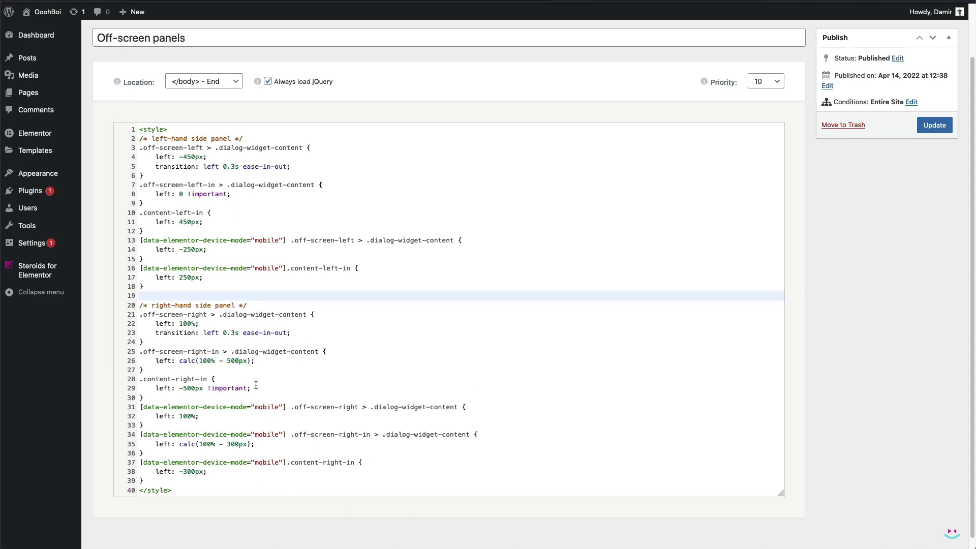
double_click(161, 360)
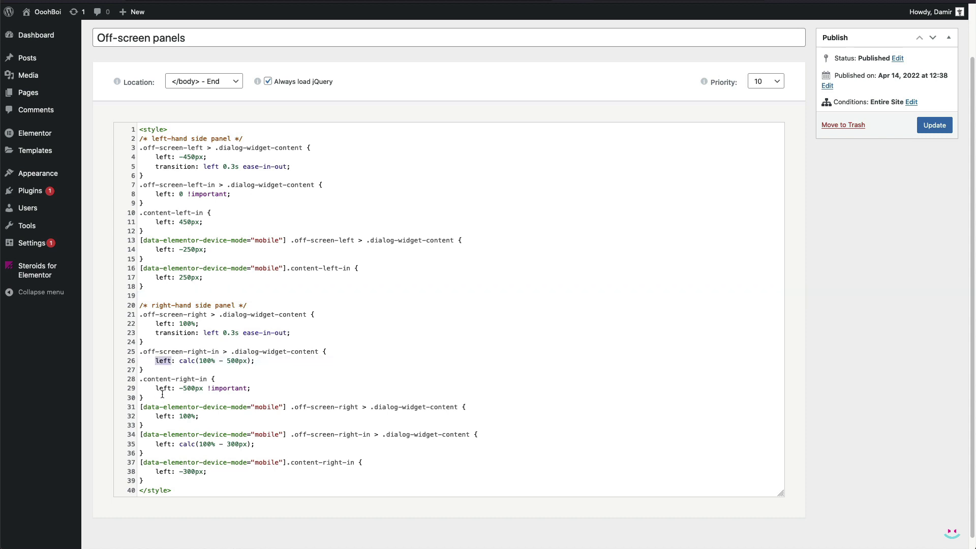
double_click(162, 388)
Step: Add a blank line before </style> and empty lines after the style block
click(284, 415)
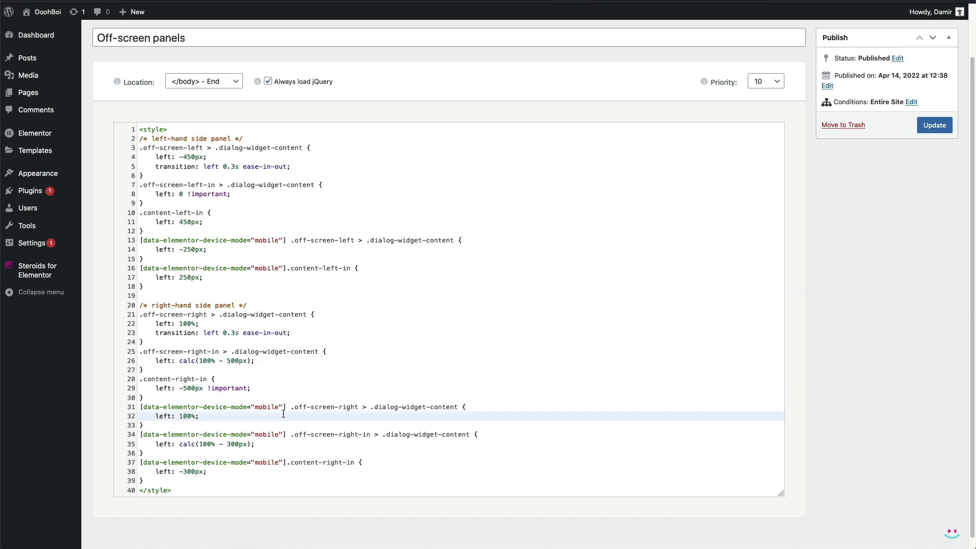
click(155, 480)
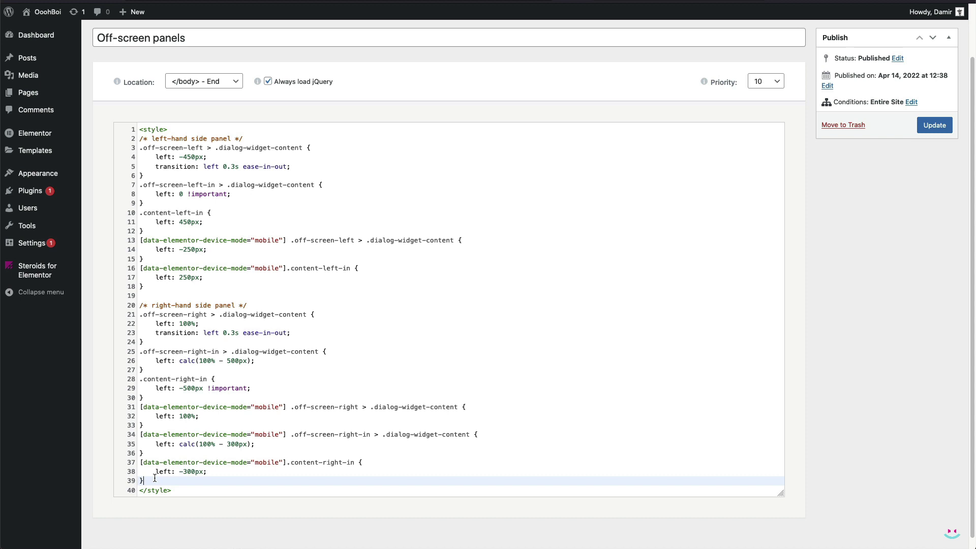
key(Return)
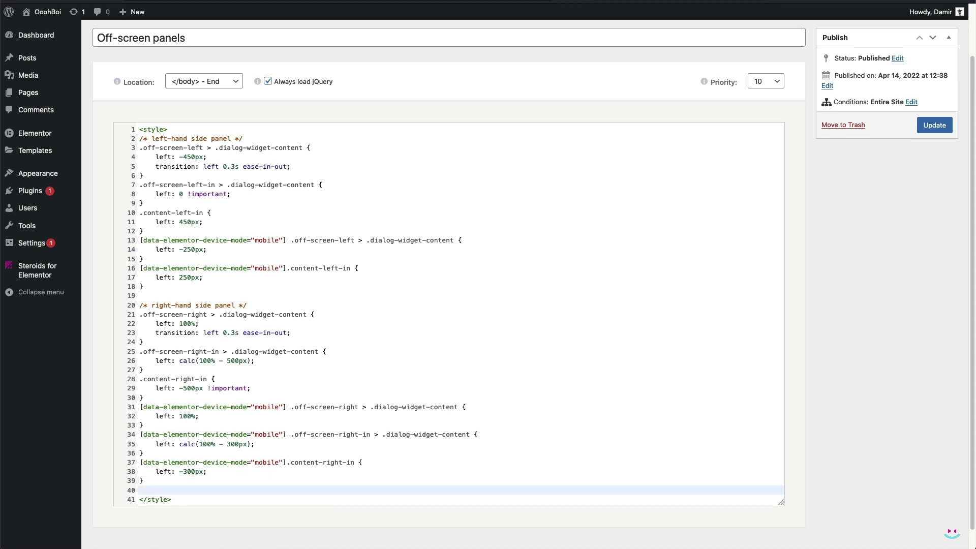
click(180, 499)
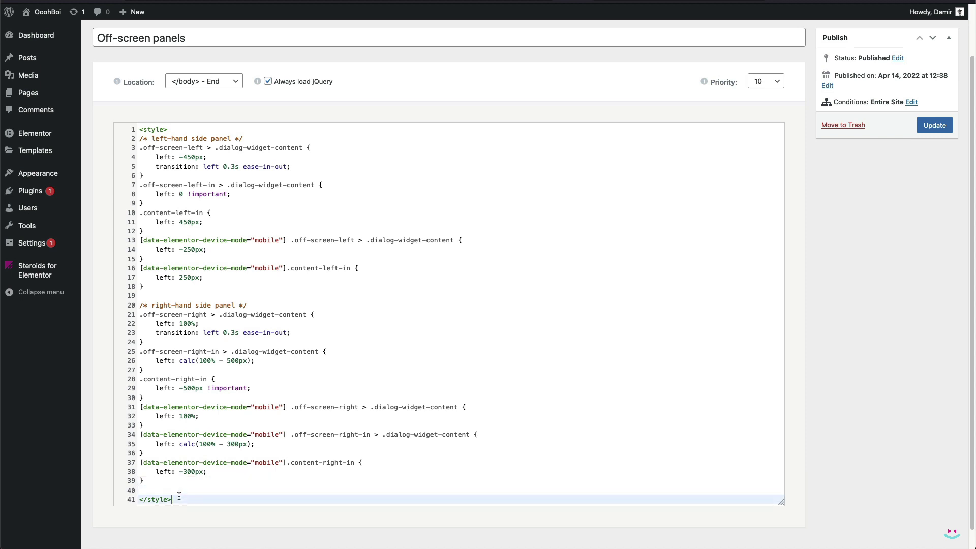
key(Return)
key(Return)
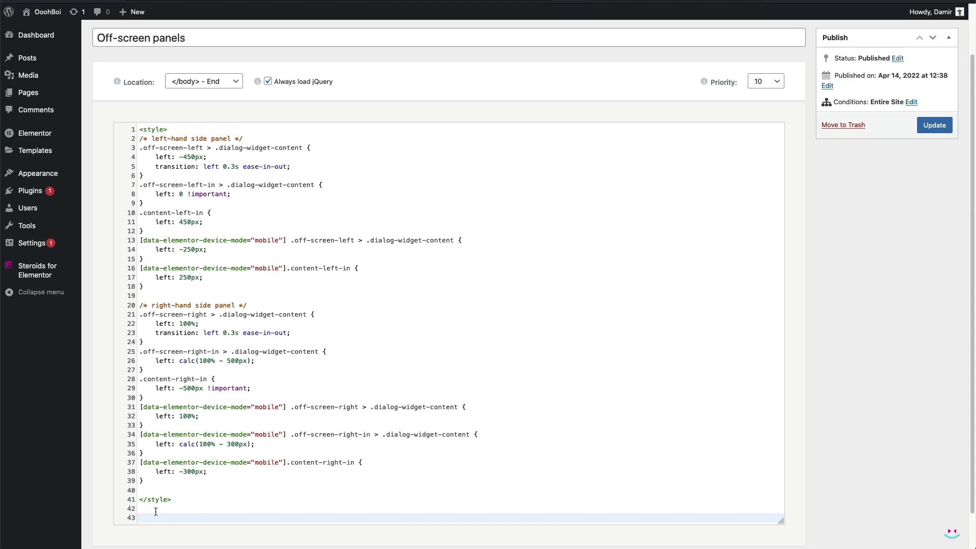
Step: Add a <script> block and paste the JavaScript that toggles the off-screen panels into it
text(<scri)
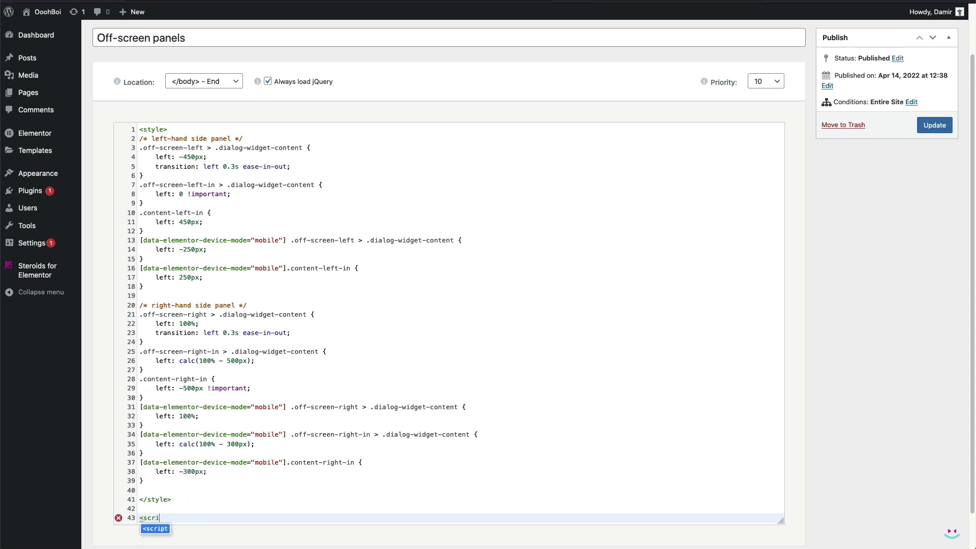
text(pt></script>)
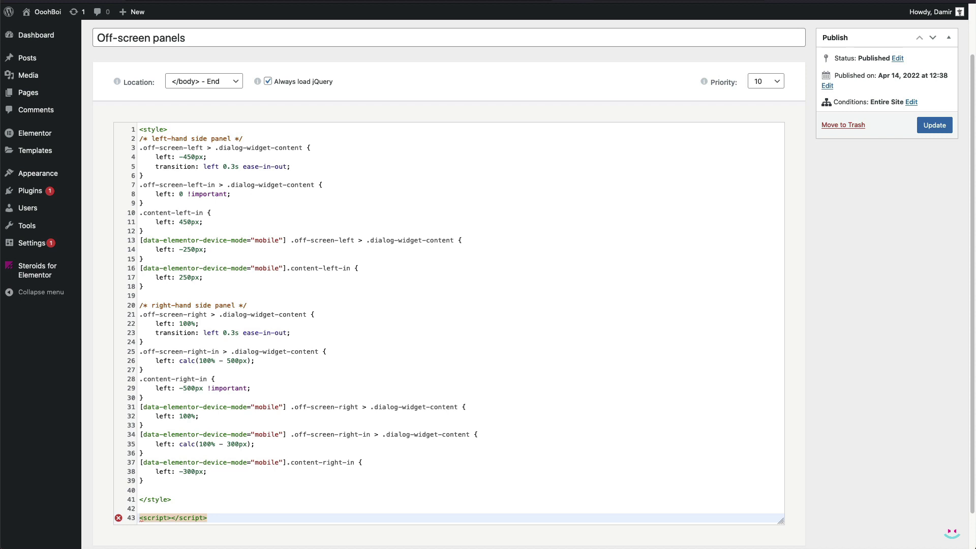
key(Return)
key(Return)
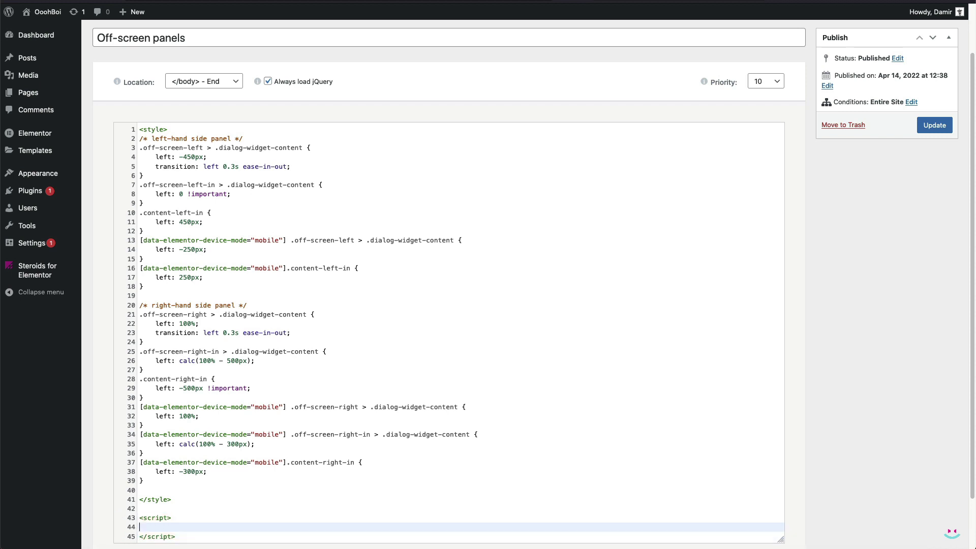
scroll(331, 427, down, 2)
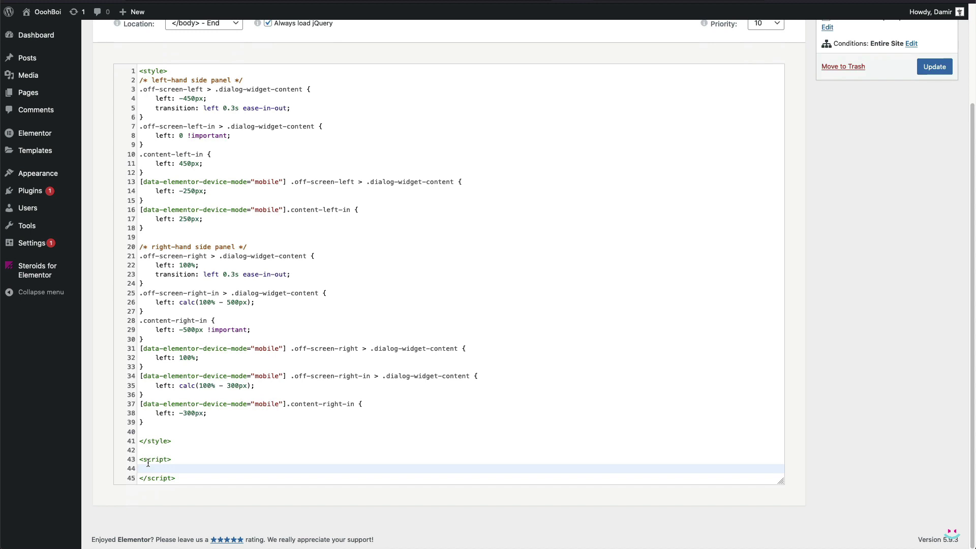
text(;( function() {    document.addEventListener( 'DOMContentLoaded', check_elementor ); // wait for DOM    function check_elementor() {      let chck_if_elementor_loaded = setInterval( function() {        if( window.elementorProFrontend ) {         // bail if editor         if( jQuery( 'body' ).hasClass( 'elementor-editor-active' ) ) return;         // clear interval         clearInterval( chck_if_elementor_loaded );         // make it happen         handle_off_screen_panels();       }      }, 500 ); // wait for Elementor to load entirely    }   function handle_off_screen_panels() {      /* enable show on click from right */     jQuery( '.off-screen-trigger-left' ).on( 'click', function( e ) {          jQuery( '.off-screen-left' ).toggleClass( 'off-screen-left-in' );         jQuery( 'body' ).toggleClass( 'content-left-in' );         e.preventDefault(); // just in case      } );      /* enable show on click from left */     jQuery( '.off-screen-trigger-right' ).on( 'click', function( e ) {          jQuery( '.off-screen-right' ).toggleClass( 'off-screen-right-in' );         jQuery( 'body' ).toggleClass( 'content-right-in' );         e.preventDefault(); // just in case      } );    }  } )();)
click(556, 233)
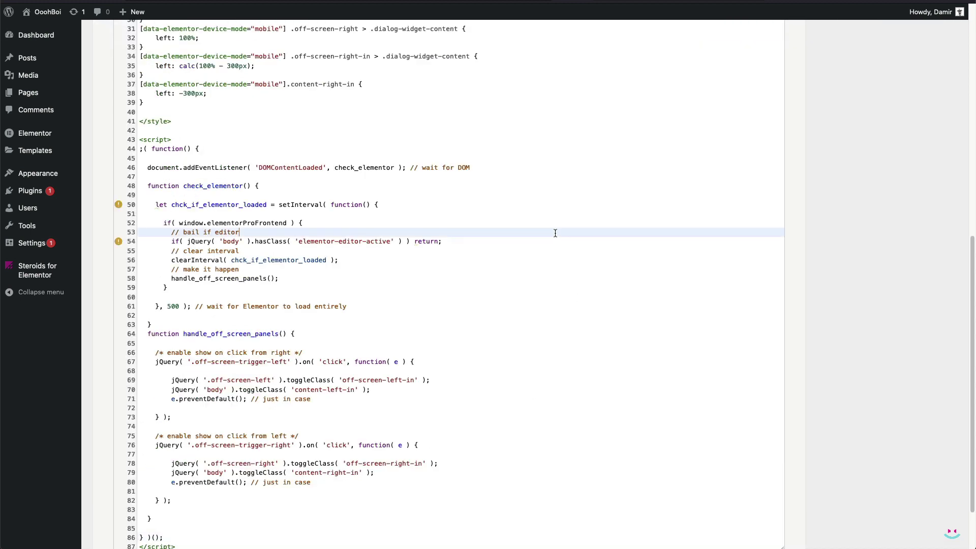
Step: Highlight the opening script tag, the wrapping function and the DOMContentLoaded listener on line 46
drag(179, 141, 124, 141)
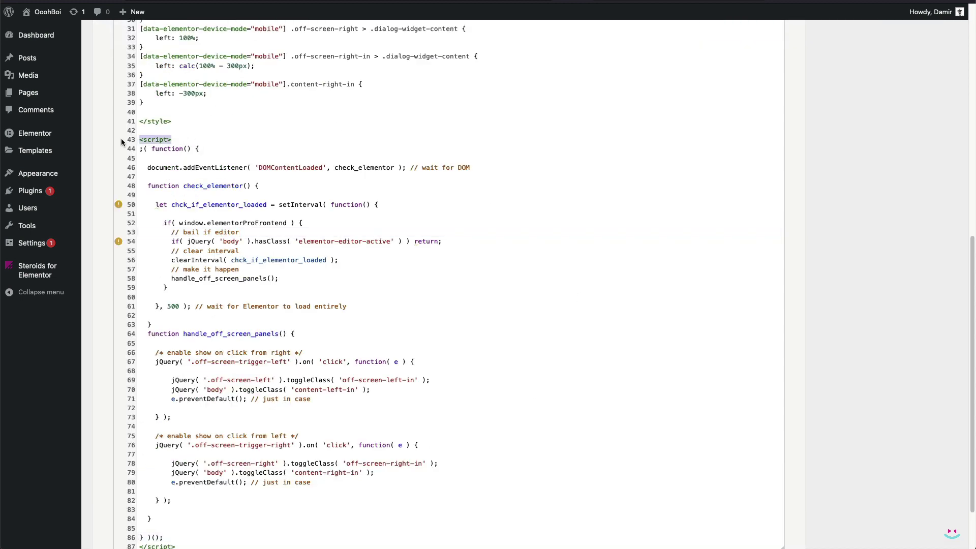
drag(225, 149, 139, 146)
scroll(226, 277, down, 3)
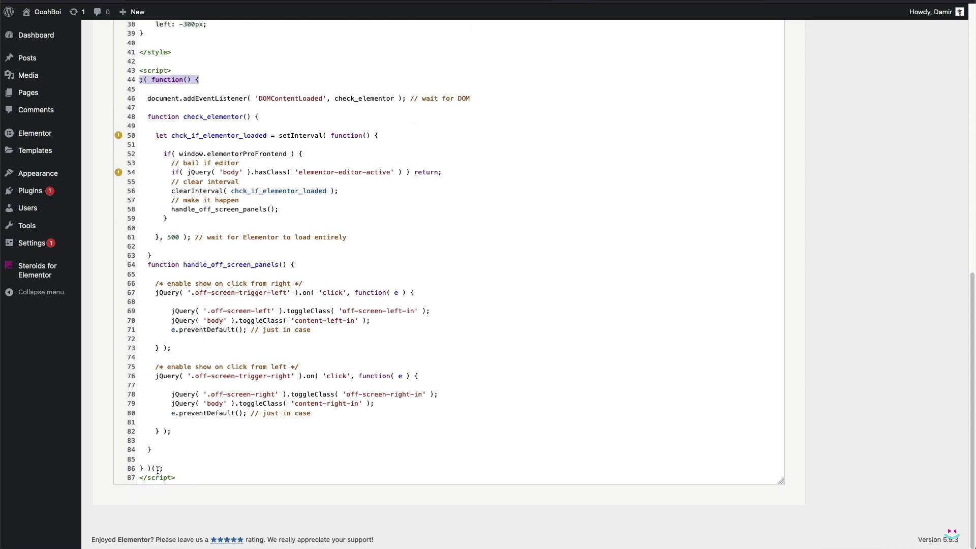
drag(166, 467, 148, 464)
scroll(237, 226, up, 4)
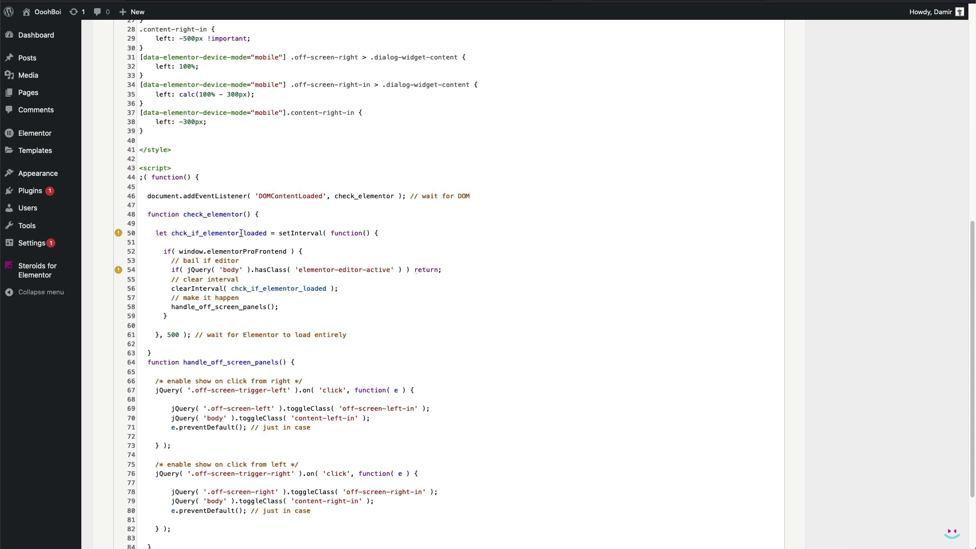
click(237, 226)
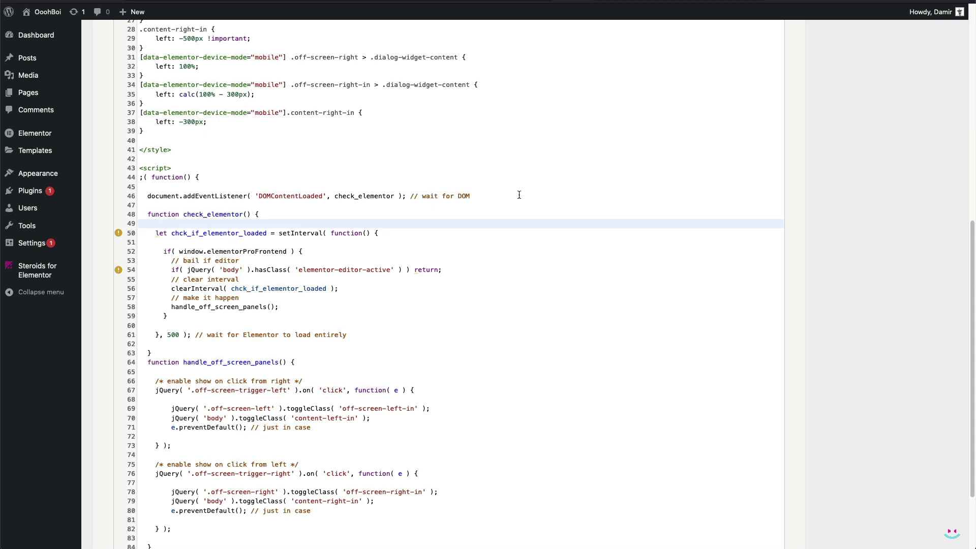
drag(470, 197, 148, 197)
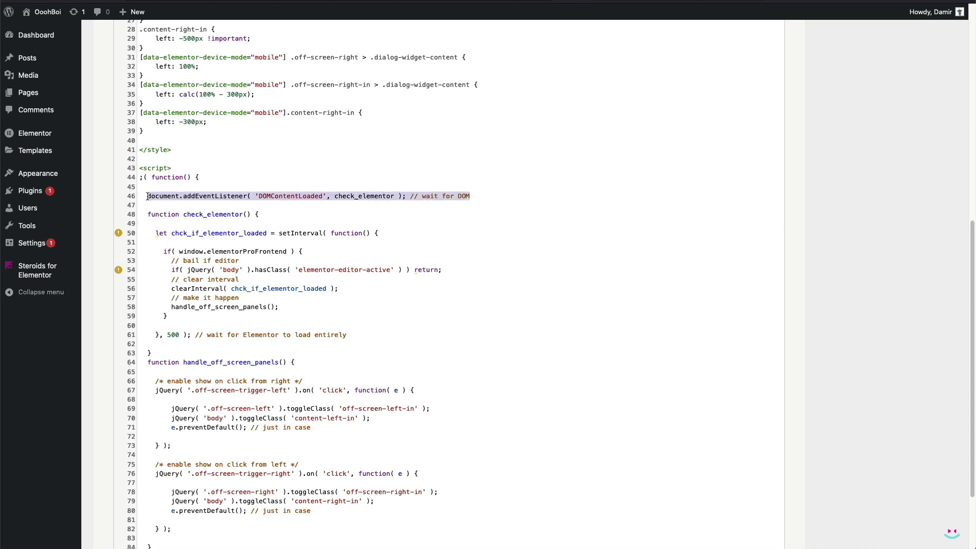
click(289, 205)
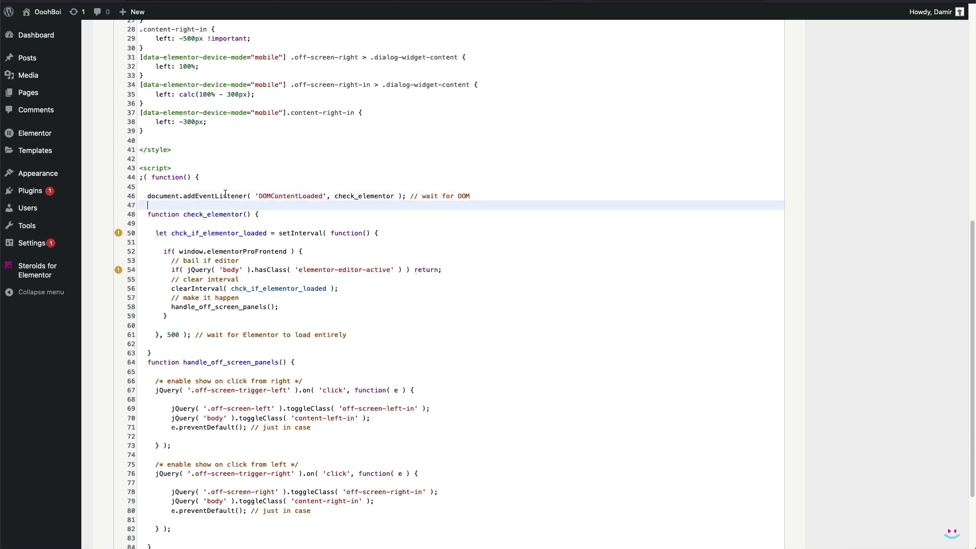
Step: Highlight addEventListener, DOMContentLoaded, the check_elementor function and the interval block on lines 50–61
double_click(224, 196)
double_click(299, 196)
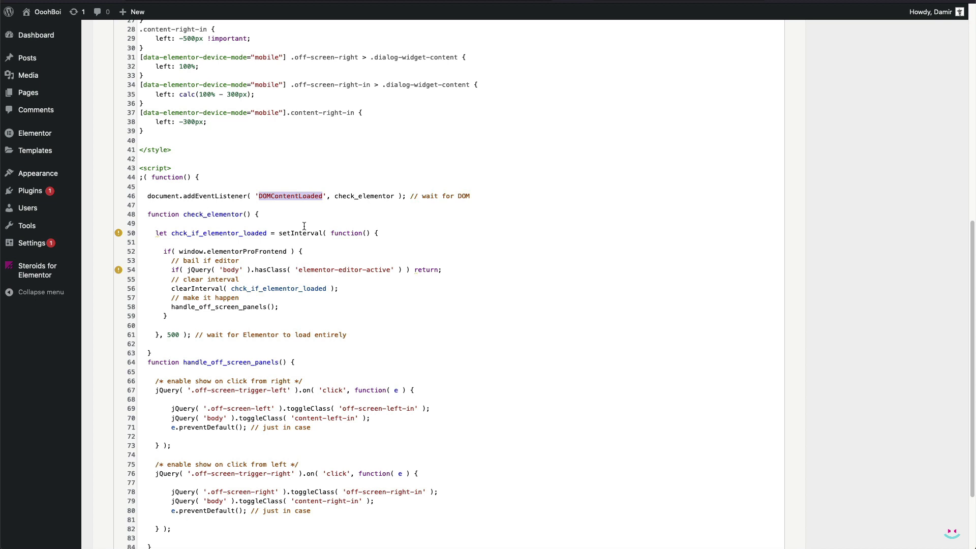
double_click(376, 197)
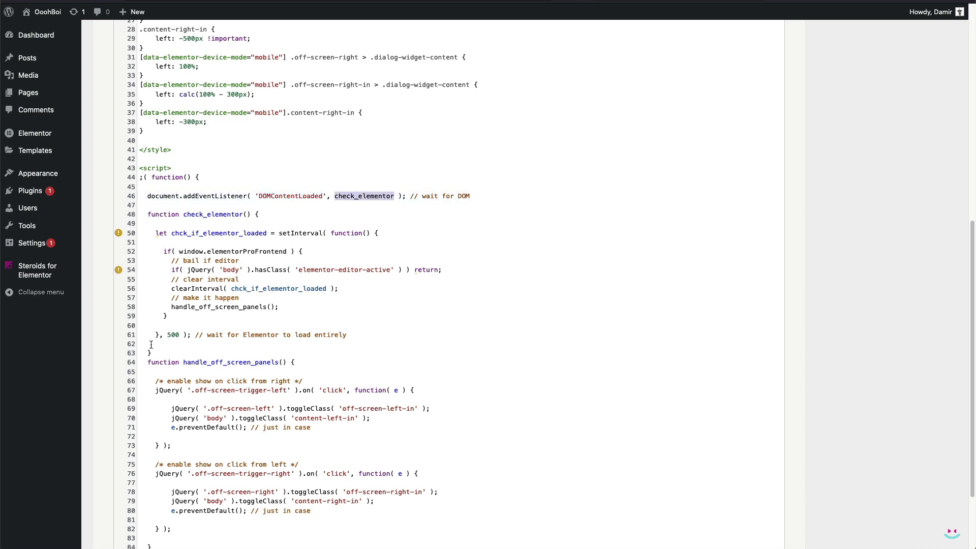
drag(152, 352, 139, 214)
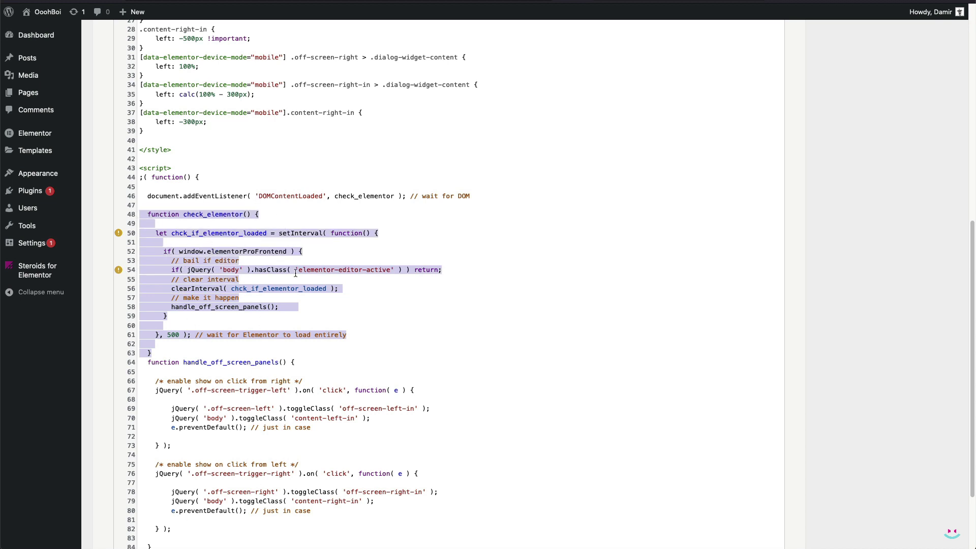
click(393, 219)
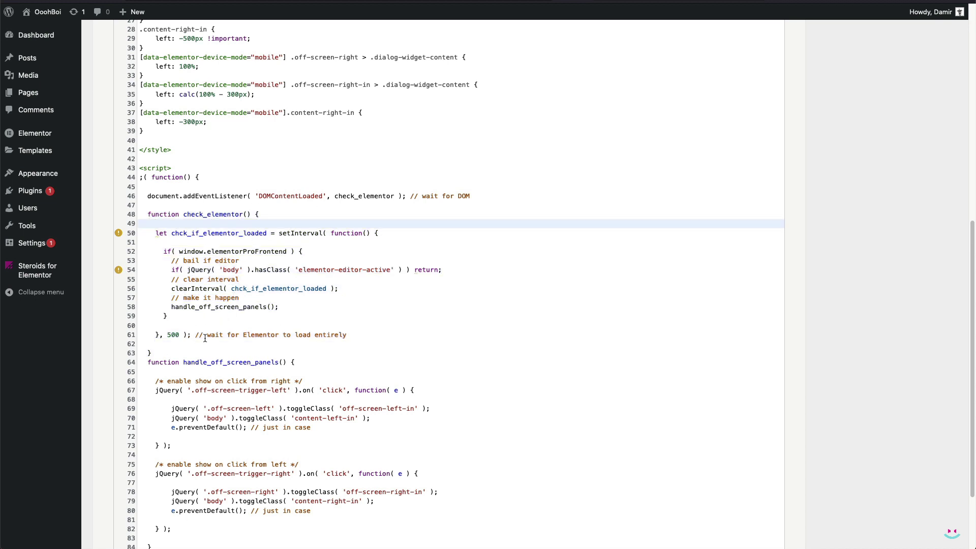
drag(347, 335, 334, 335)
drag(260, 333, 131, 235)
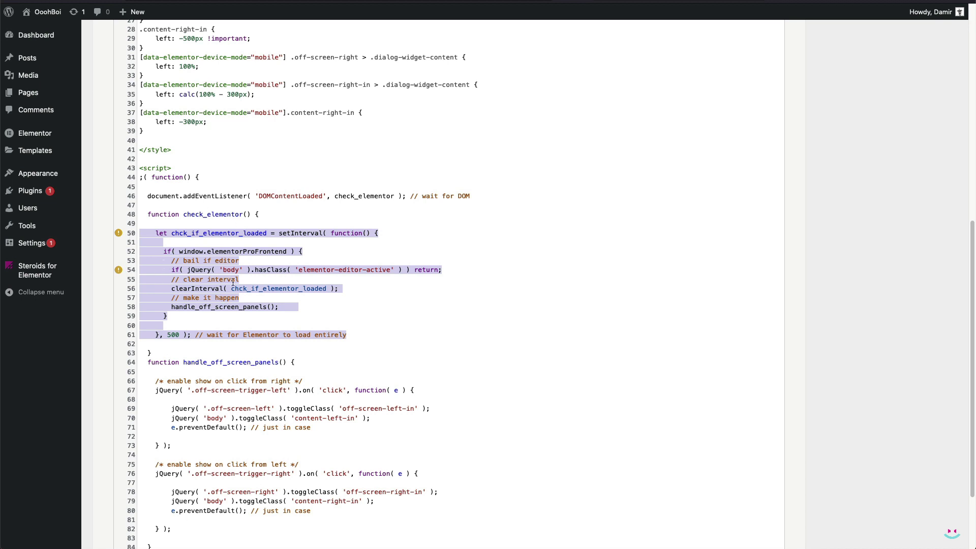
click(242, 284)
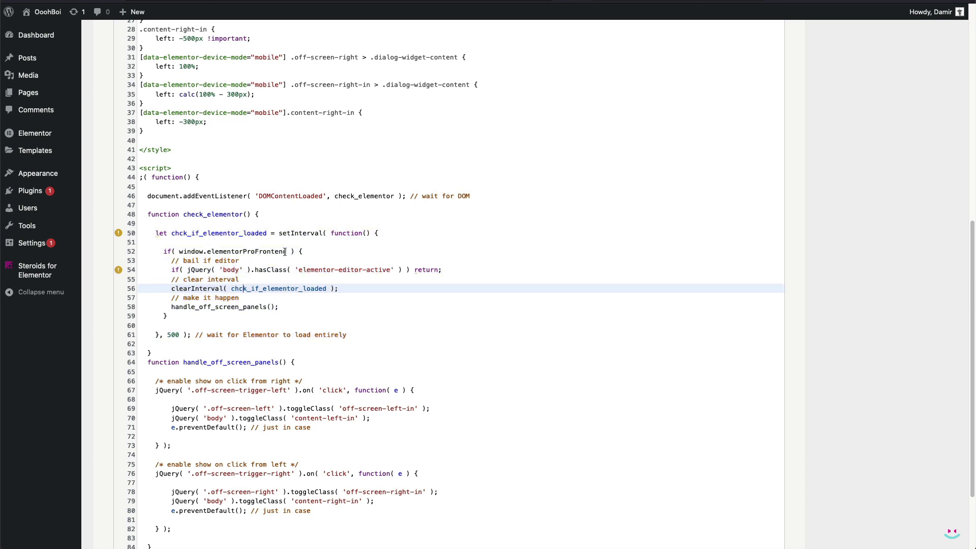
drag(288, 251, 178, 251)
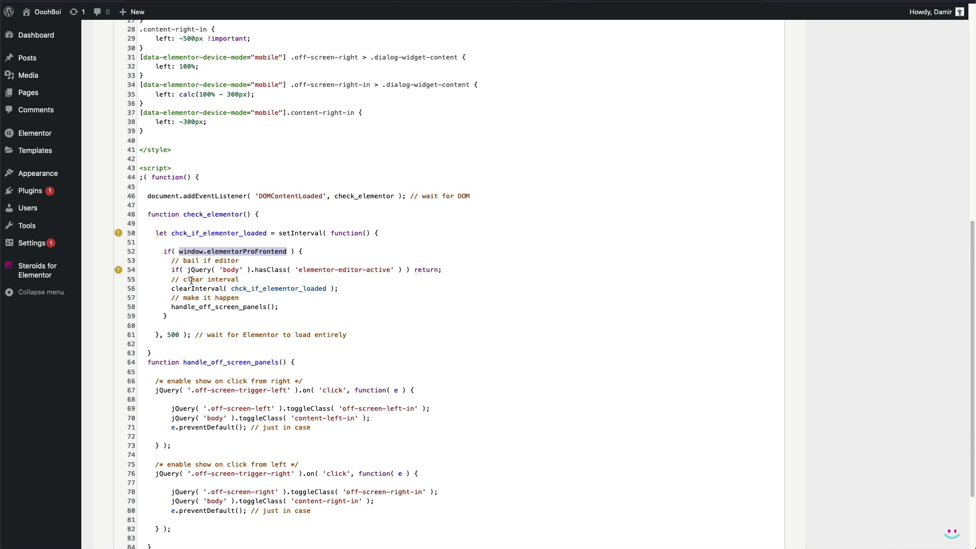
click(295, 234)
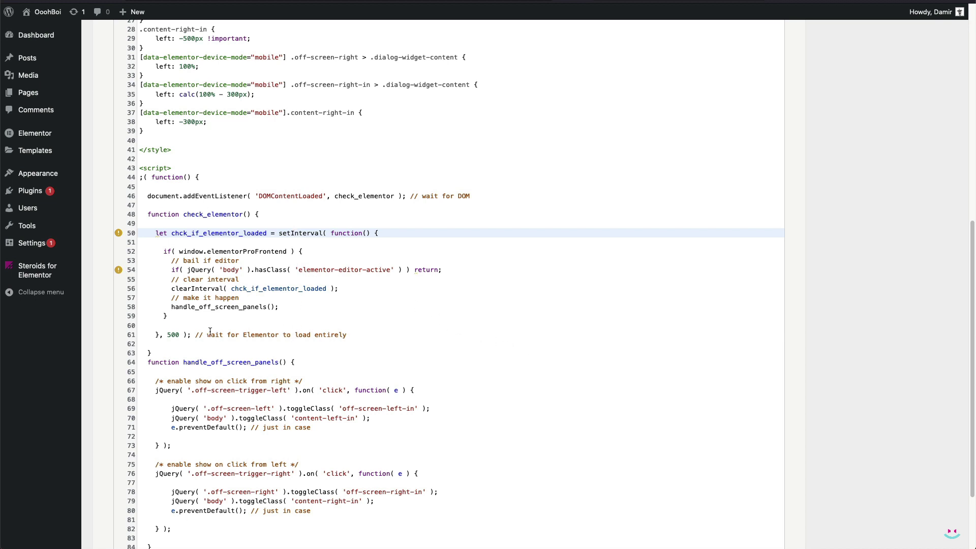
drag(278, 306, 172, 307)
scroll(280, 351, down, 4)
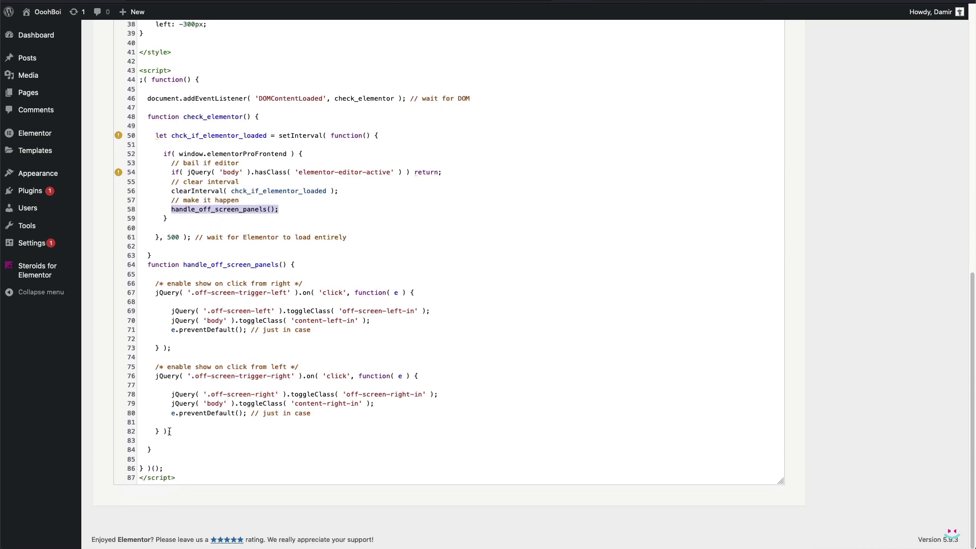
drag(154, 450, 102, 264)
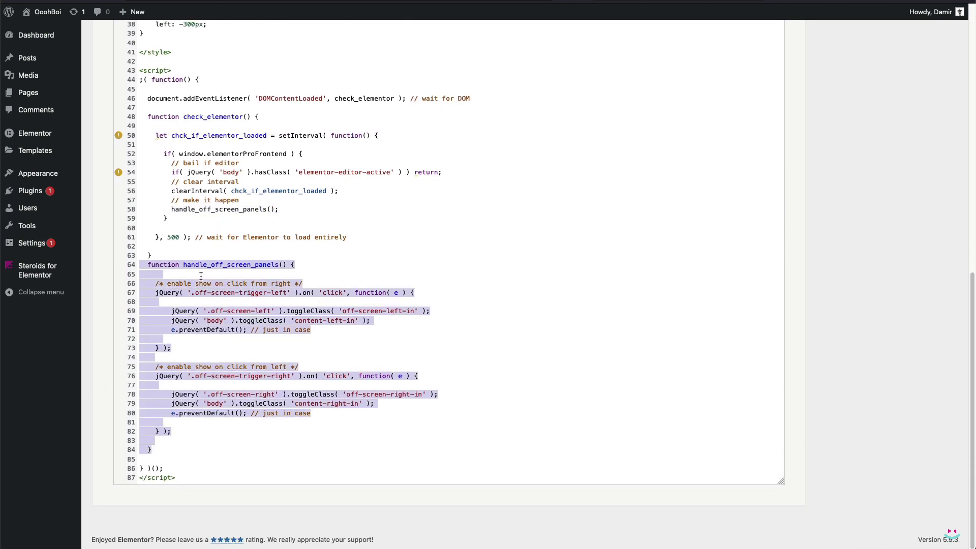
double_click(227, 265)
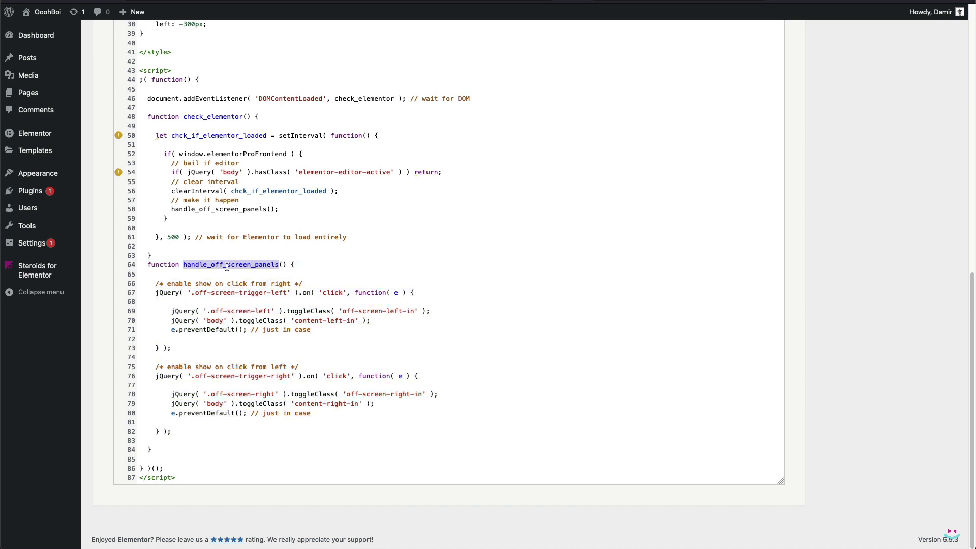
click(227, 265)
double_click(227, 265)
click(246, 293)
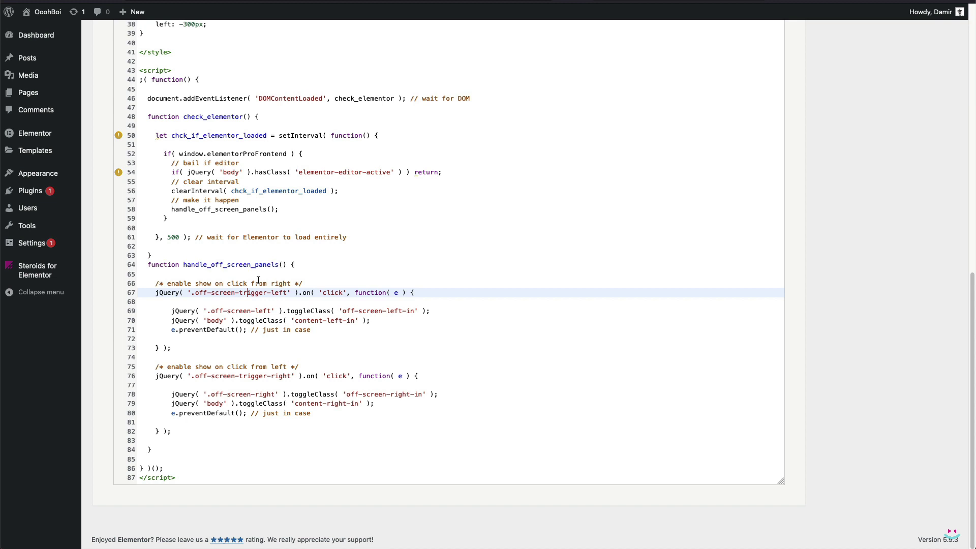
drag(294, 154, 160, 153)
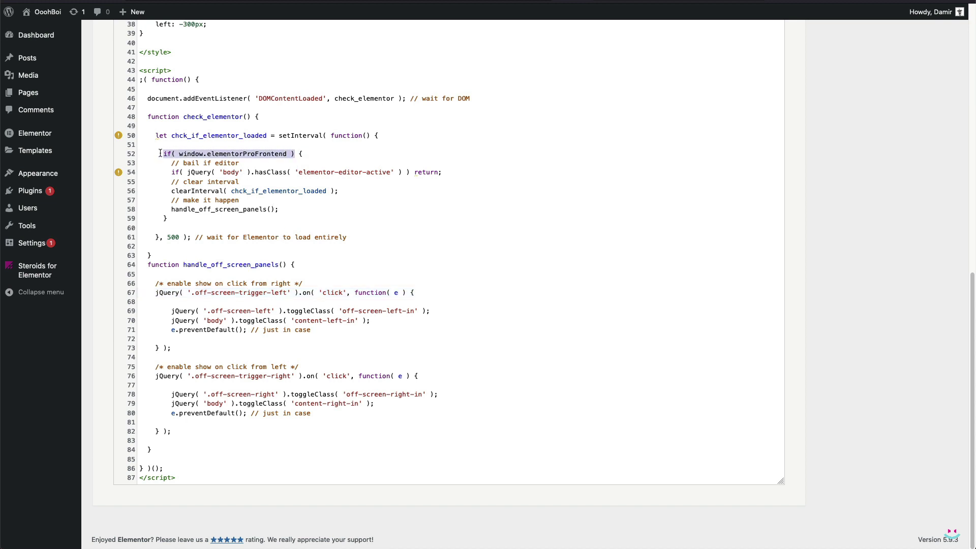
drag(295, 210, 170, 209)
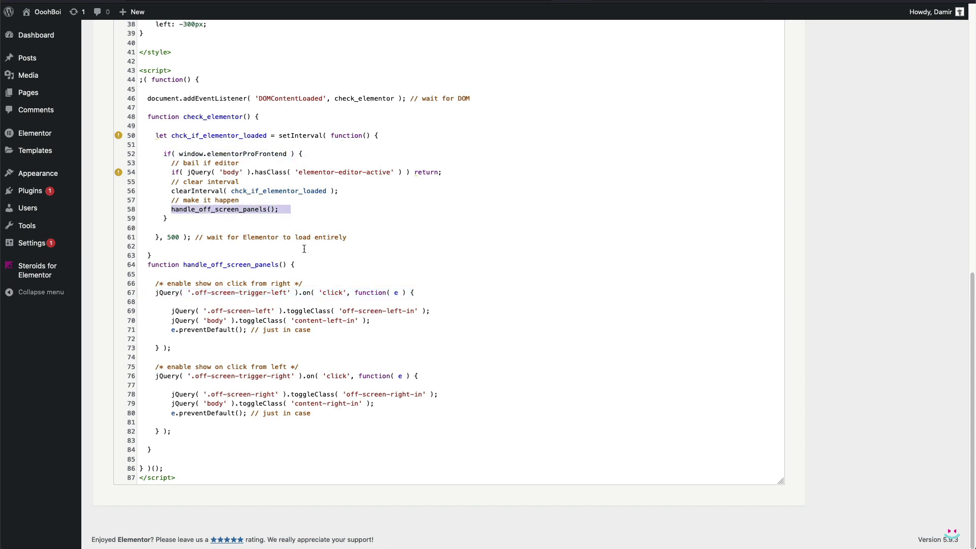
click(255, 321)
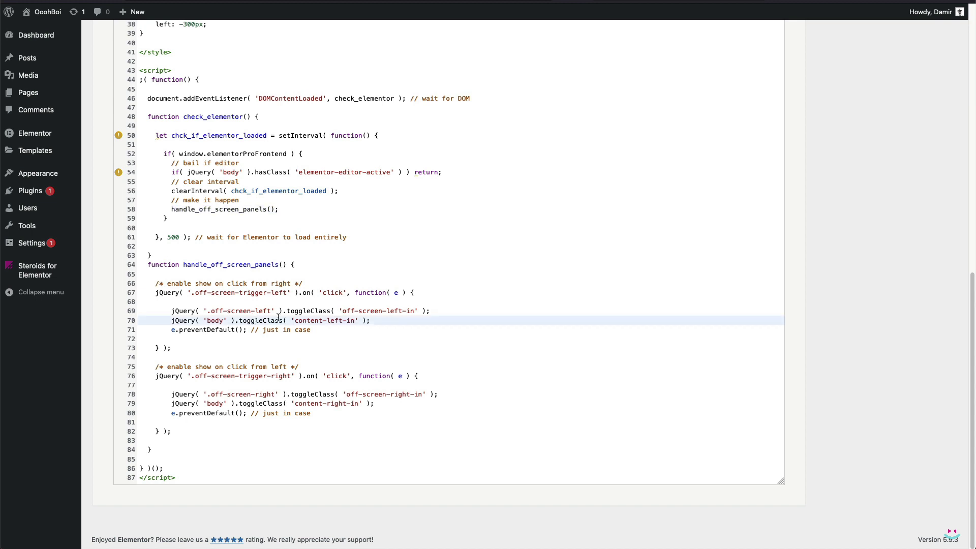
click(236, 284)
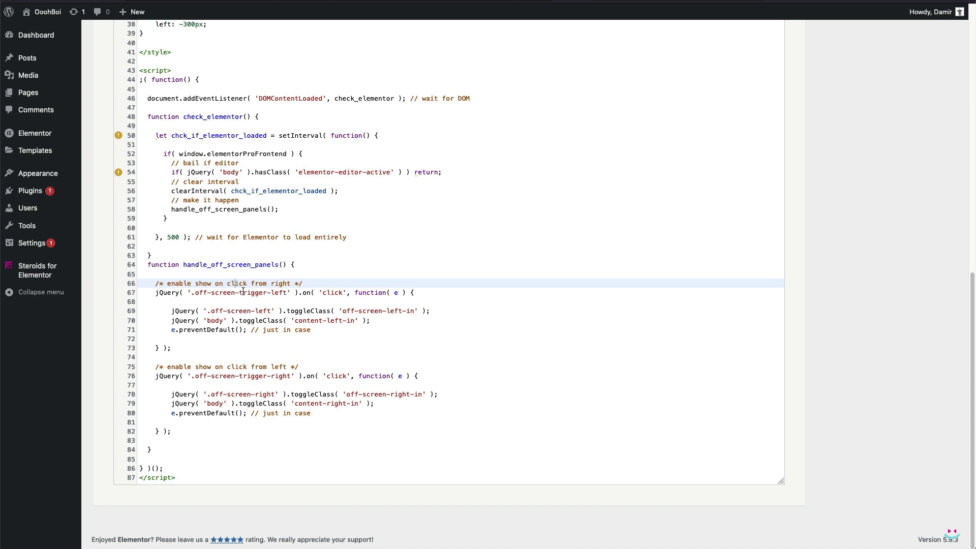
double_click(245, 264)
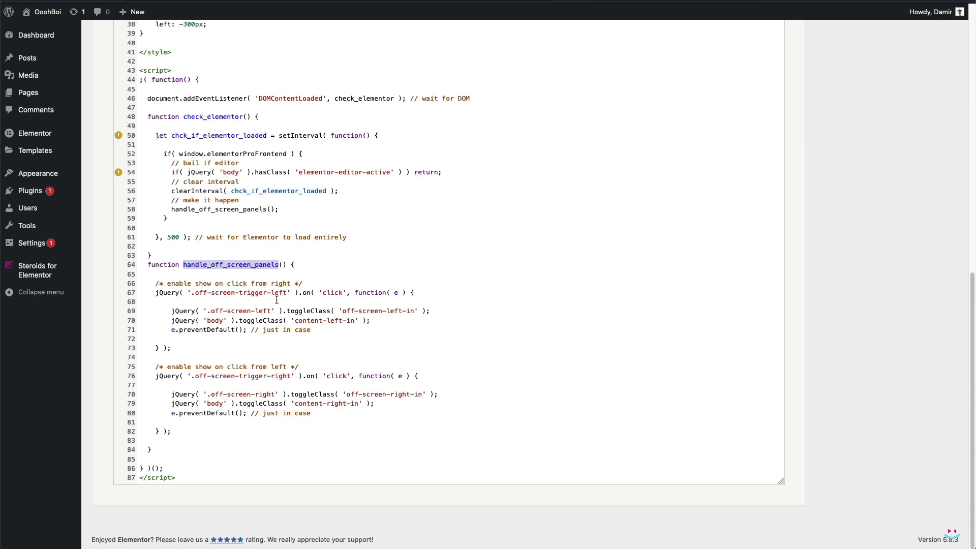
click(260, 329)
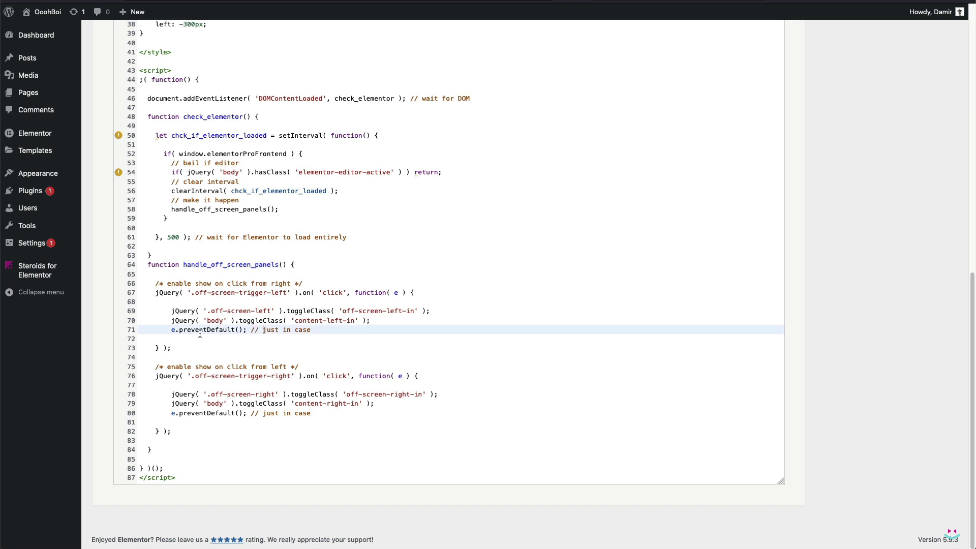
drag(415, 292, 155, 293)
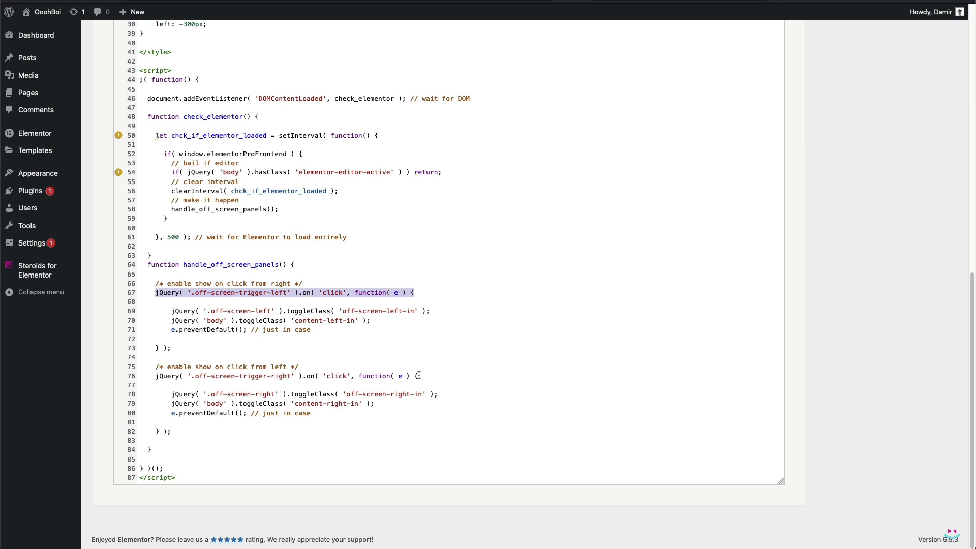
drag(418, 375, 155, 376)
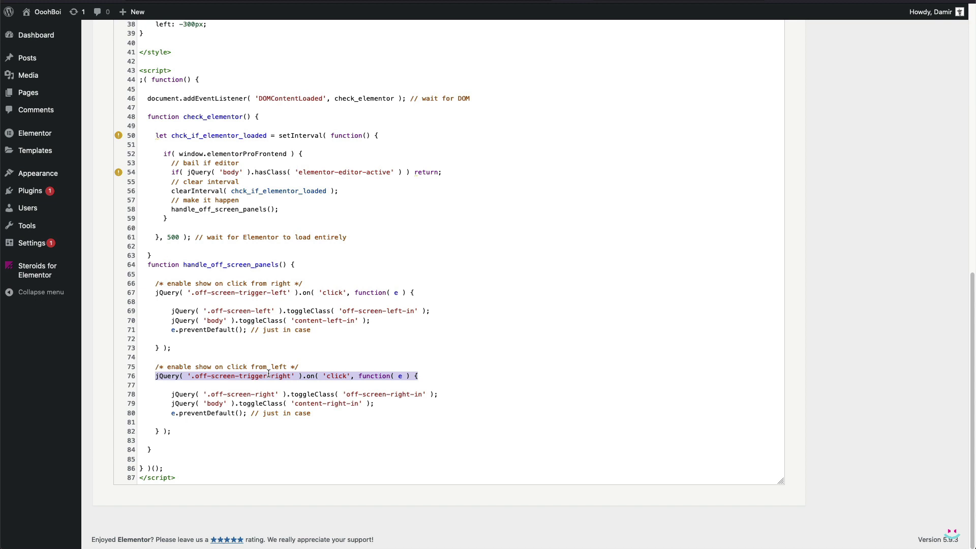
click(280, 357)
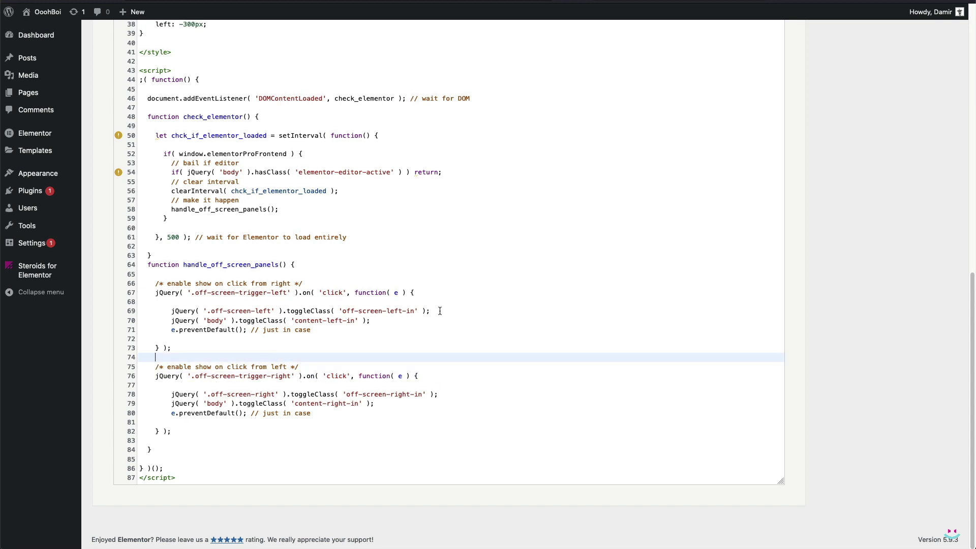
drag(430, 311, 173, 311)
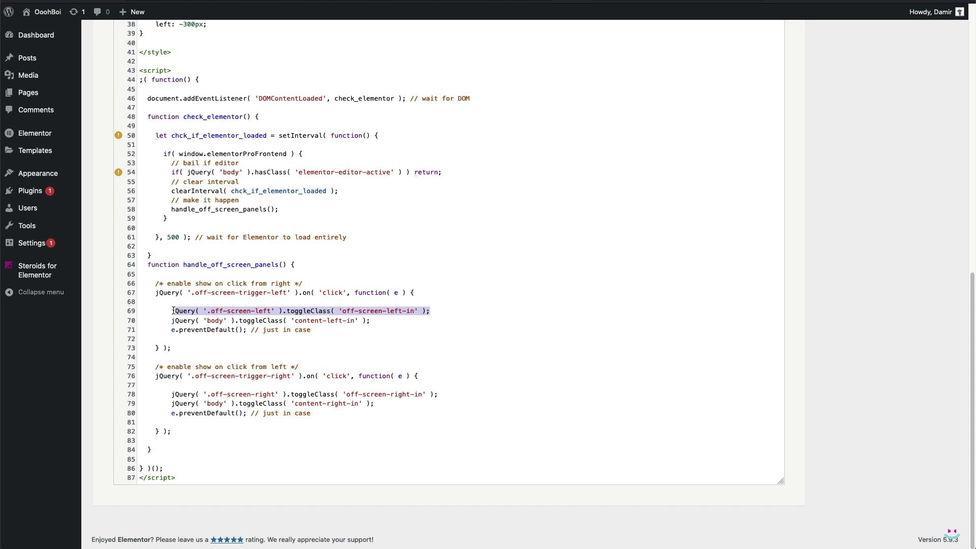
double_click(299, 308)
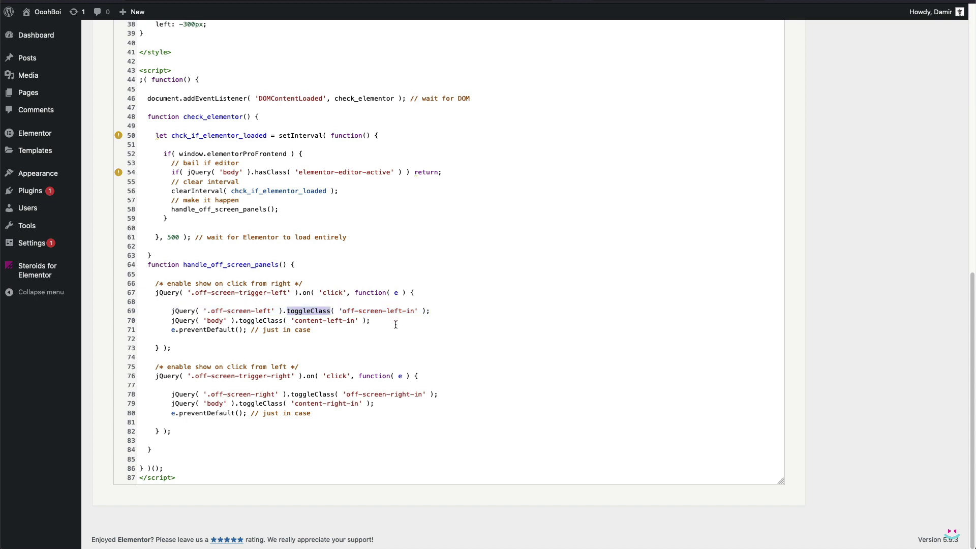
double_click(309, 394)
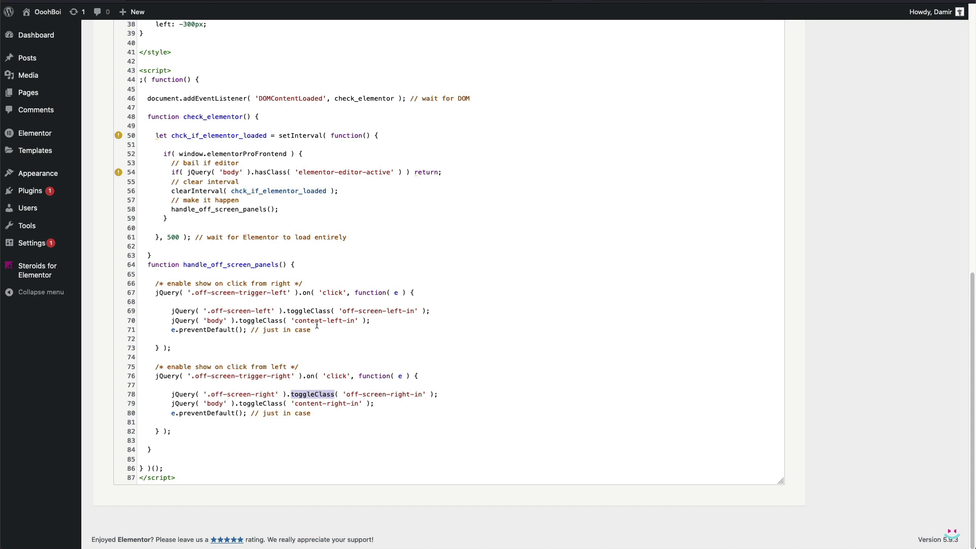
double_click(280, 320)
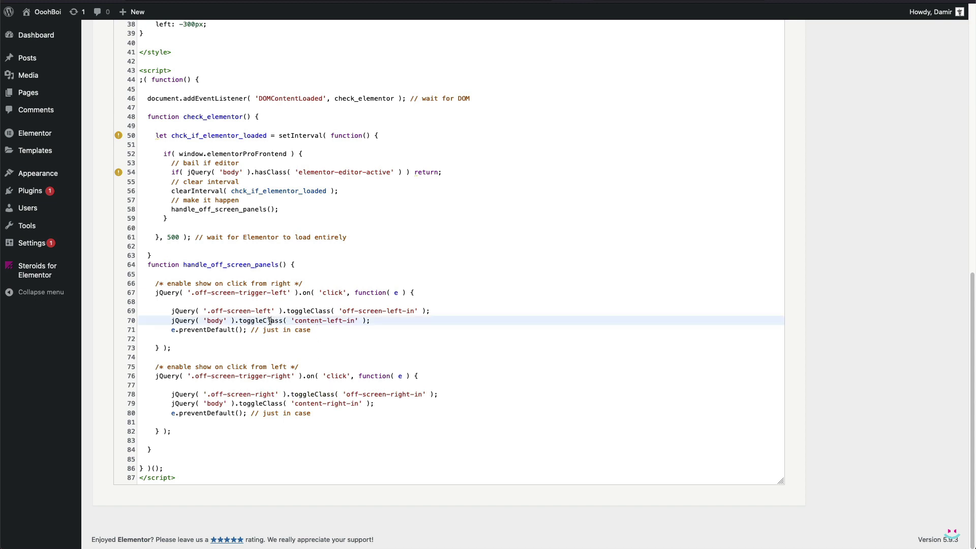
drag(376, 319, 172, 321)
scroll(280, 254, up, 5)
scroll(279, 253, up, 5)
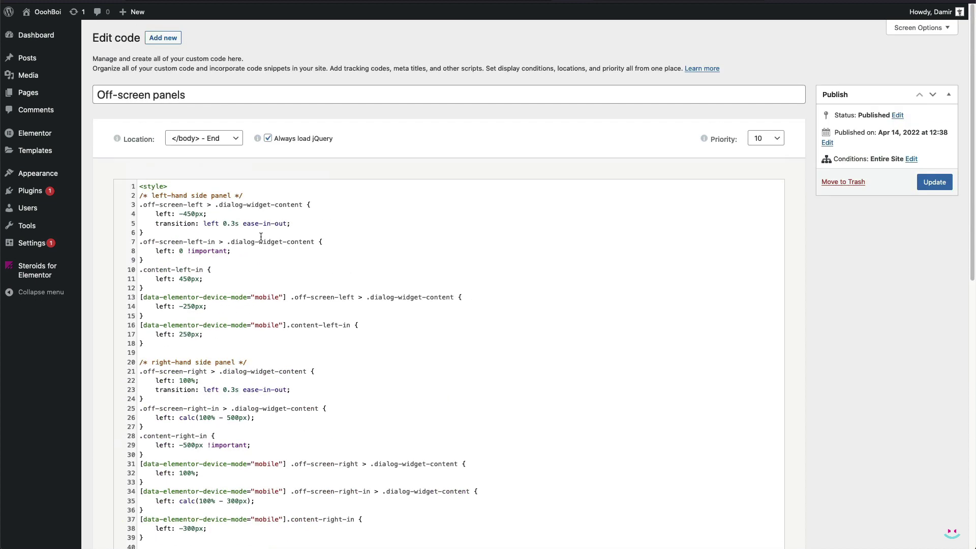
drag(216, 242, 138, 239)
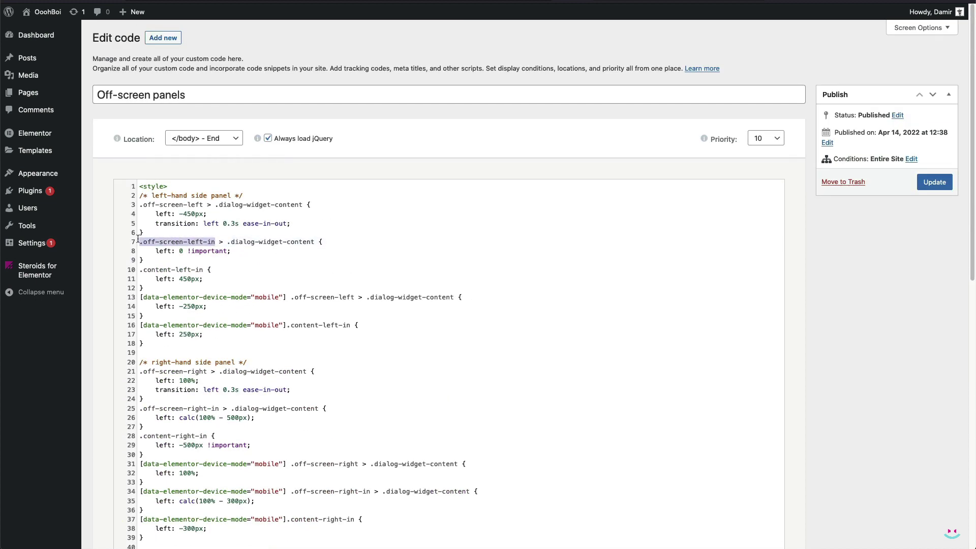
drag(204, 270, 136, 269)
scroll(299, 349, down, 3)
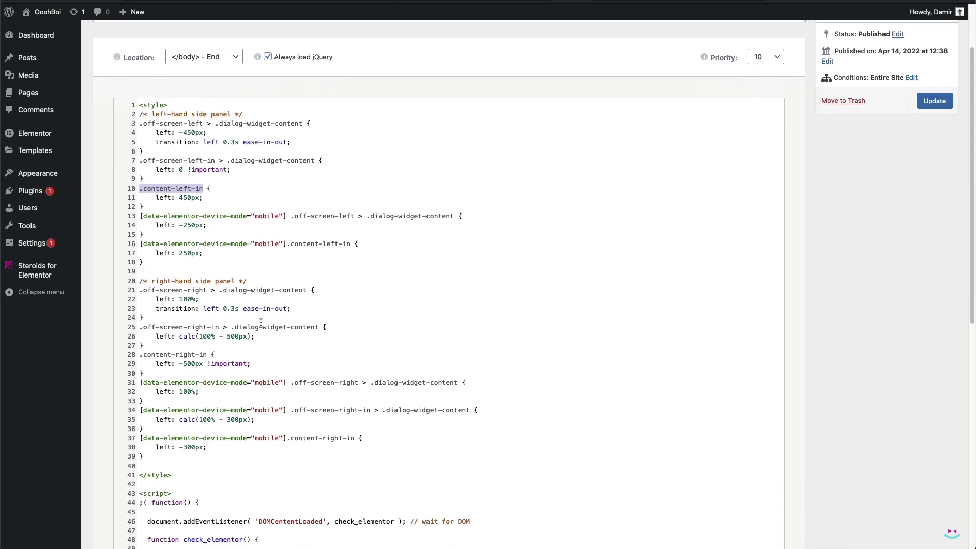
drag(206, 355, 134, 355)
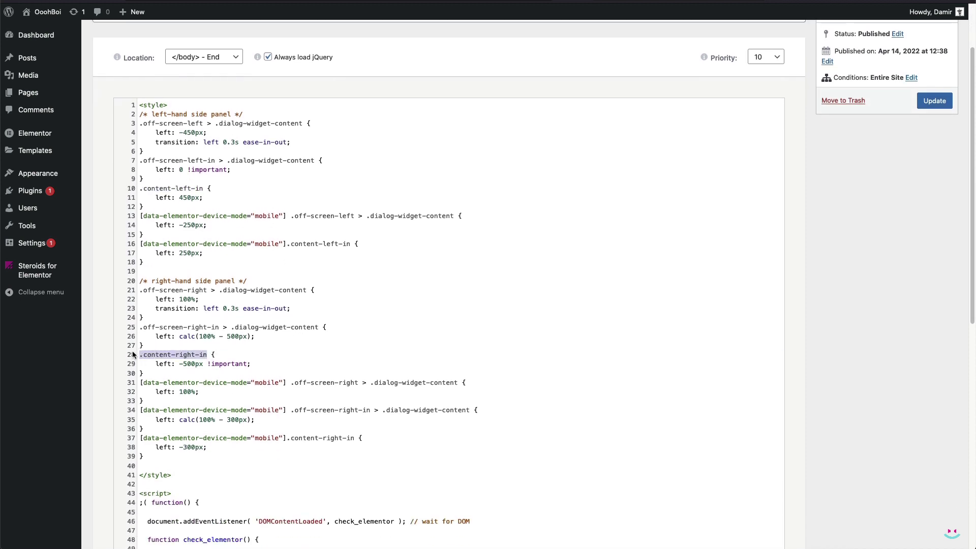
drag(220, 323, 125, 328)
scroll(659, 380, down, 5)
scroll(659, 380, down, 5)
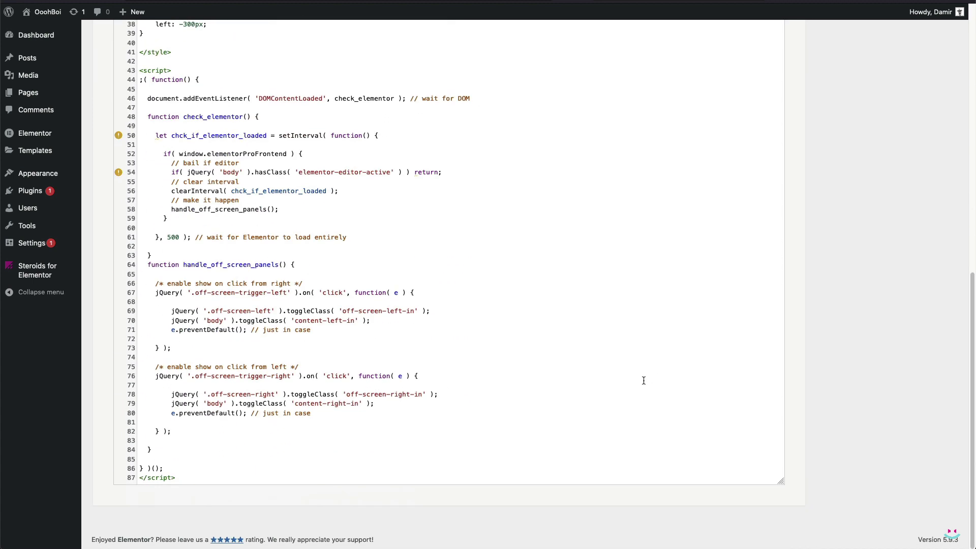
drag(330, 328, 167, 330)
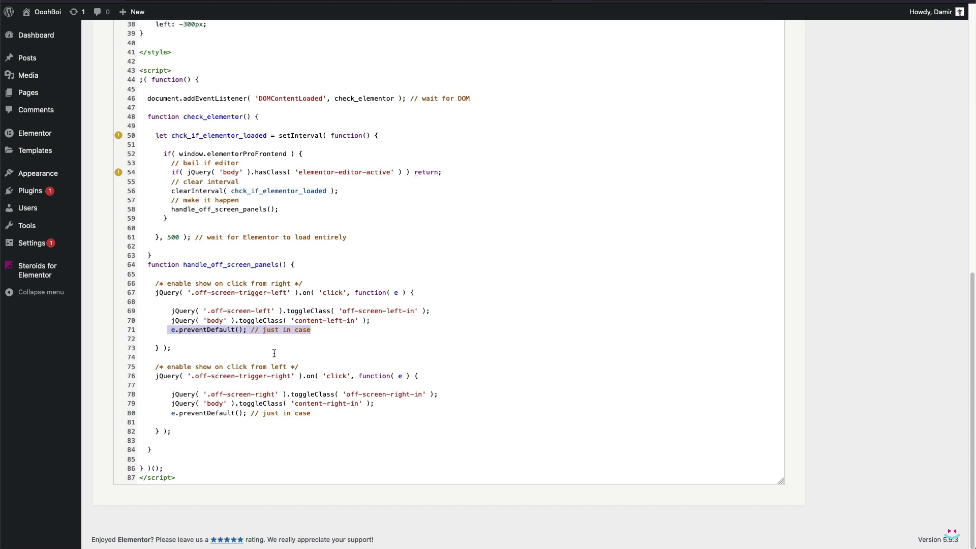
click(459, 360)
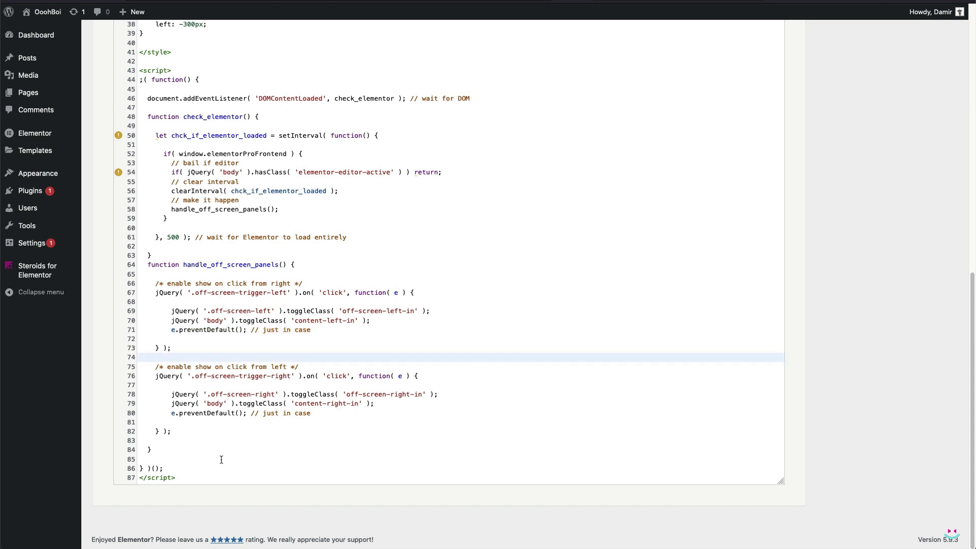
click(195, 474)
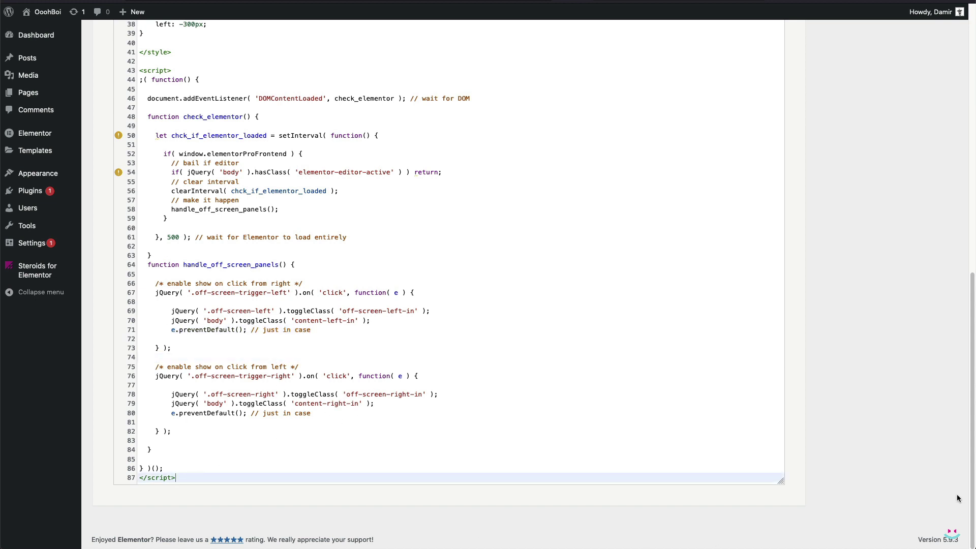
scroll(862, 120, up, 5)
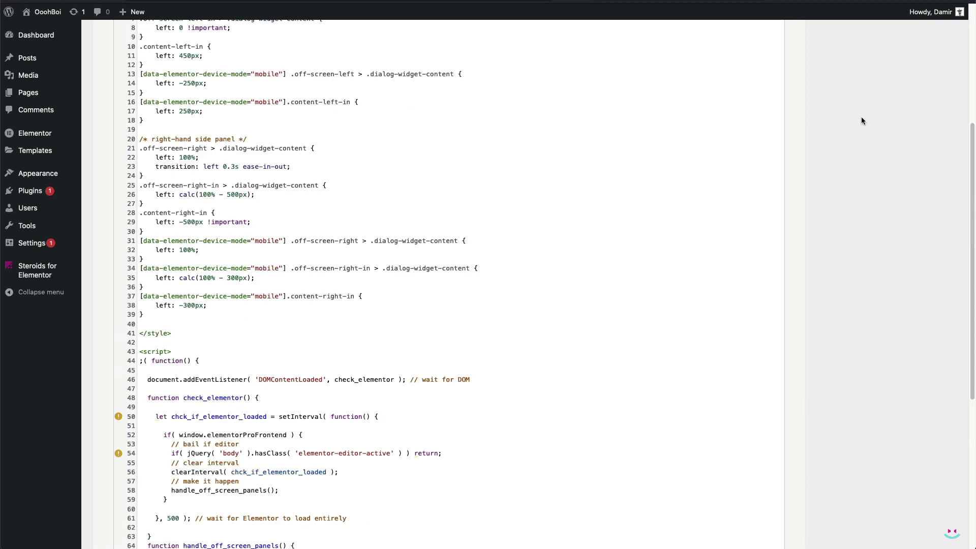
Step: Save the custom code, then open and close the left and right panels on the live page
scroll(863, 121, up, 5)
click(935, 182)
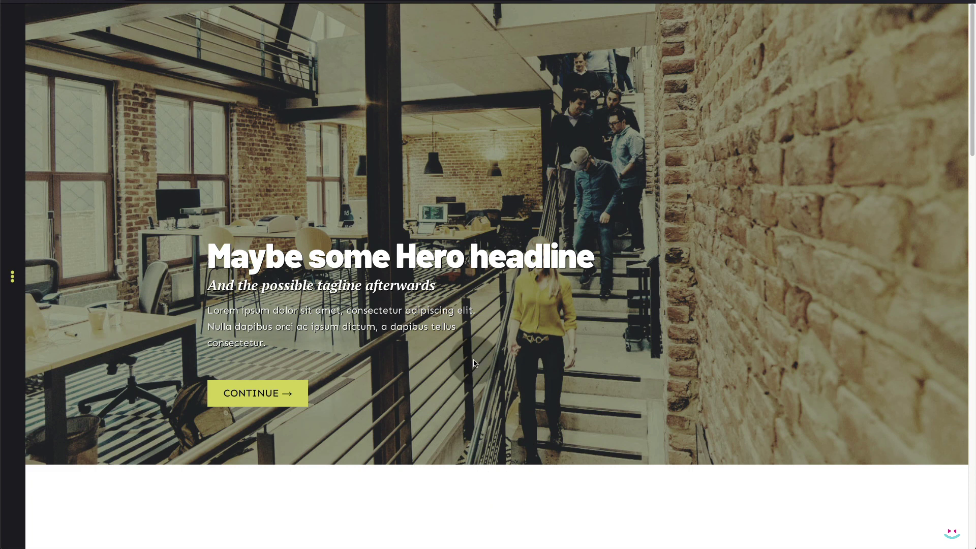
click(14, 272)
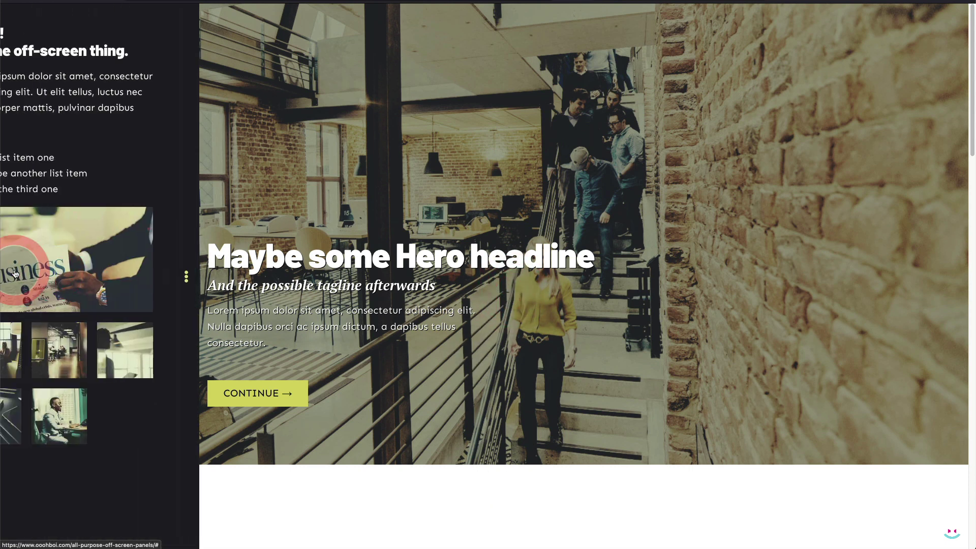
click(287, 396)
scroll(608, 386, down, 5)
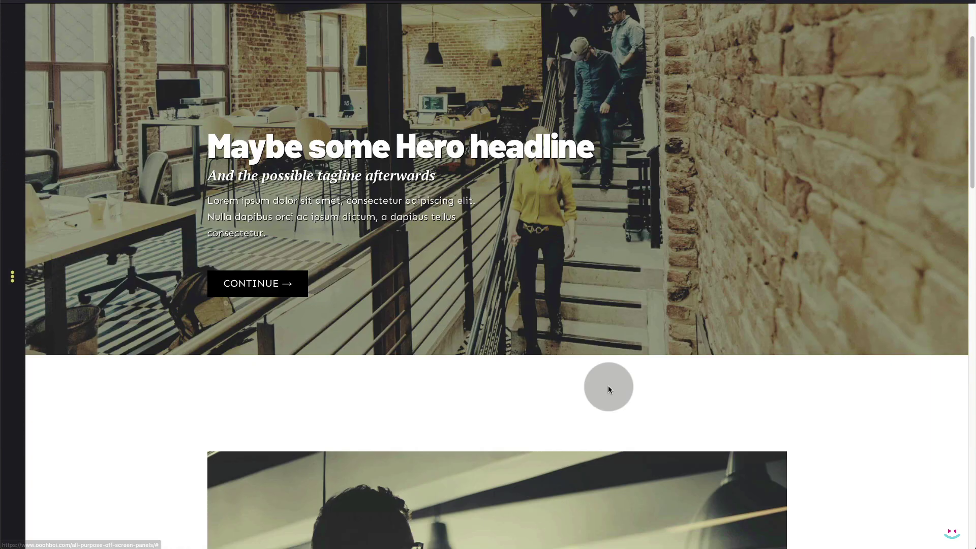
click(525, 349)
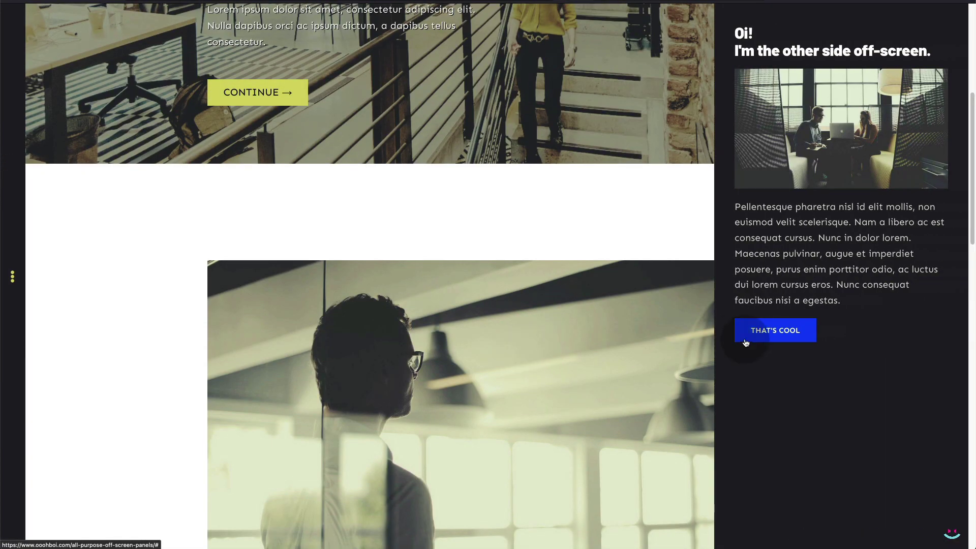
click(773, 331)
Step: Open both panels together via the Aliquam porttitor links, then close each again
scroll(707, 370, down, 5)
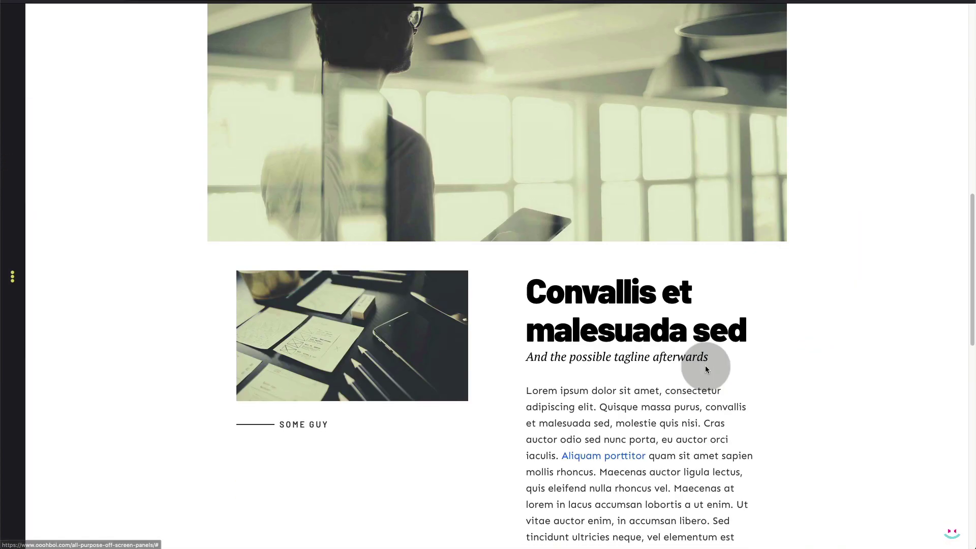
click(611, 440)
click(610, 441)
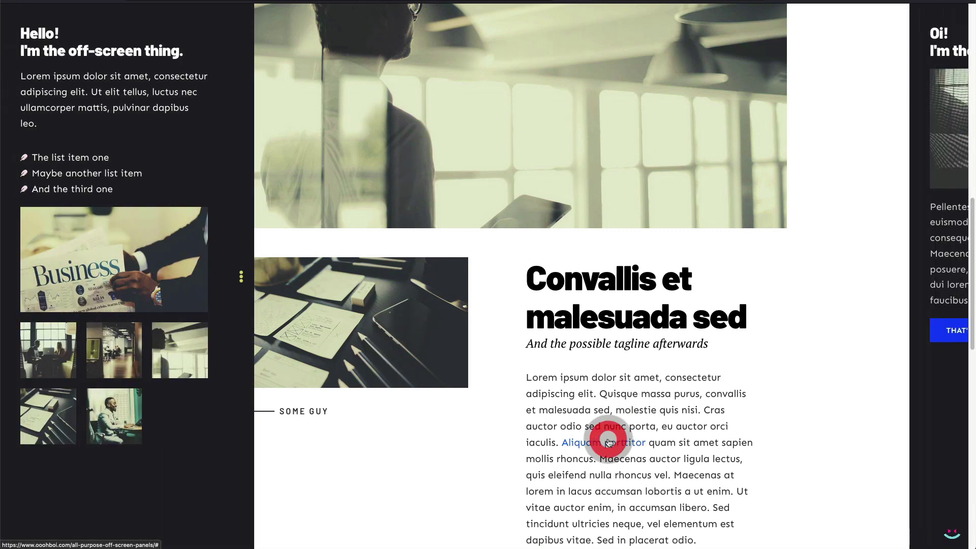
scroll(601, 441, down, 6)
scroll(600, 442, down, 4)
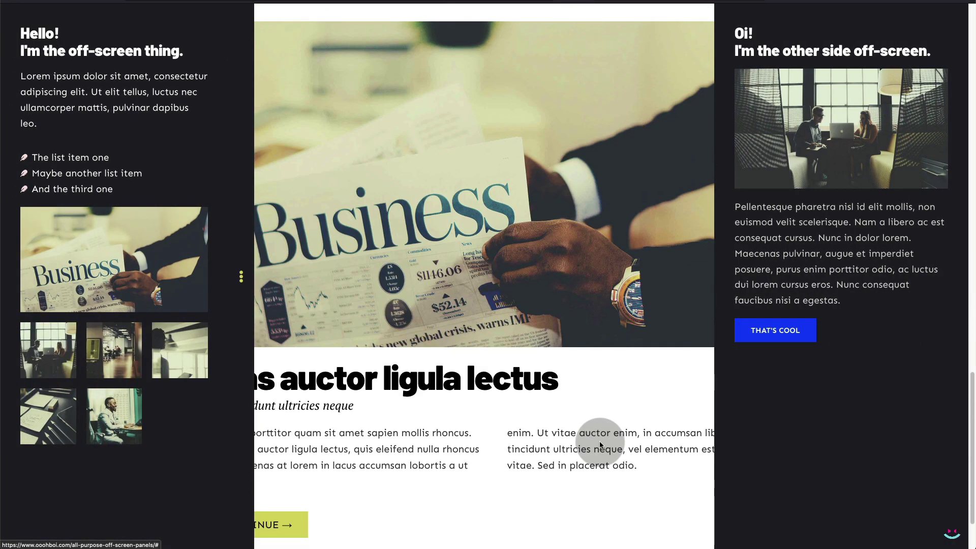
click(499, 191)
click(264, 518)
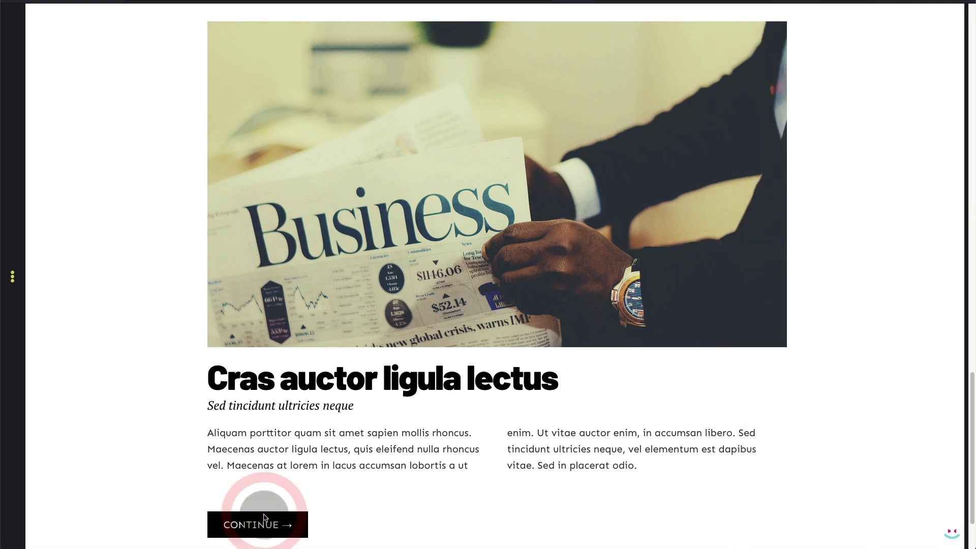
scroll(618, 342, down, 2)
scroll(618, 343, up, 2)
scroll(617, 344, up, 20)
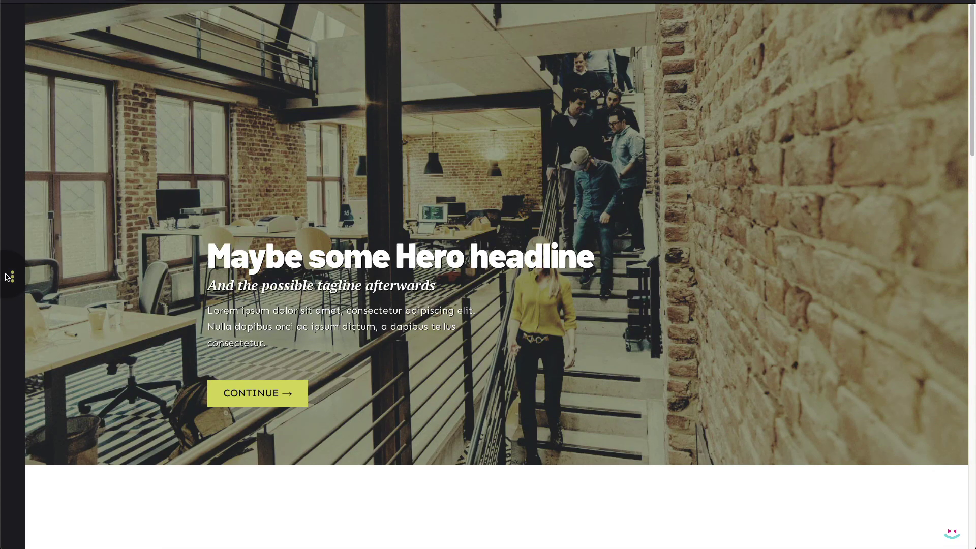
Step: Toggle the left panel a few times, then leave both left and right panels open
click(13, 277)
click(286, 393)
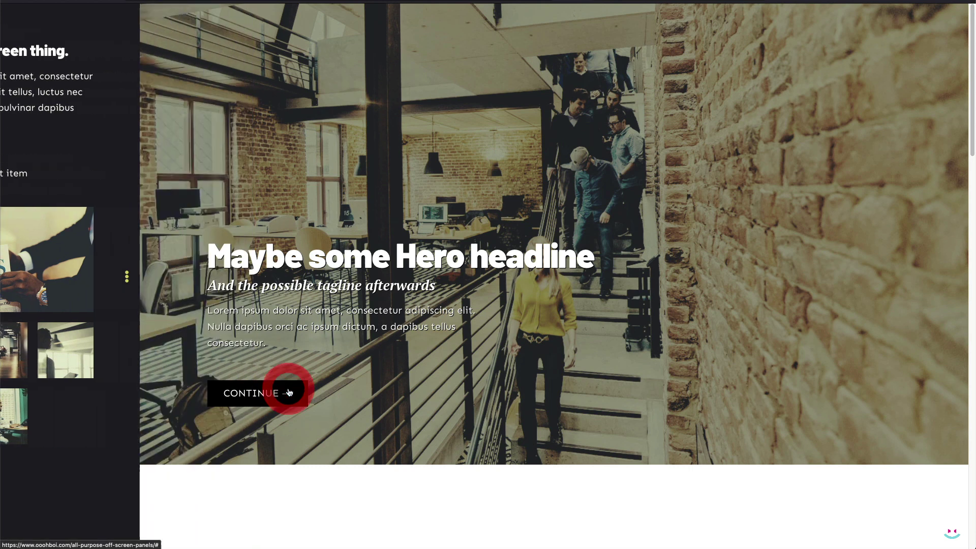
click(286, 393)
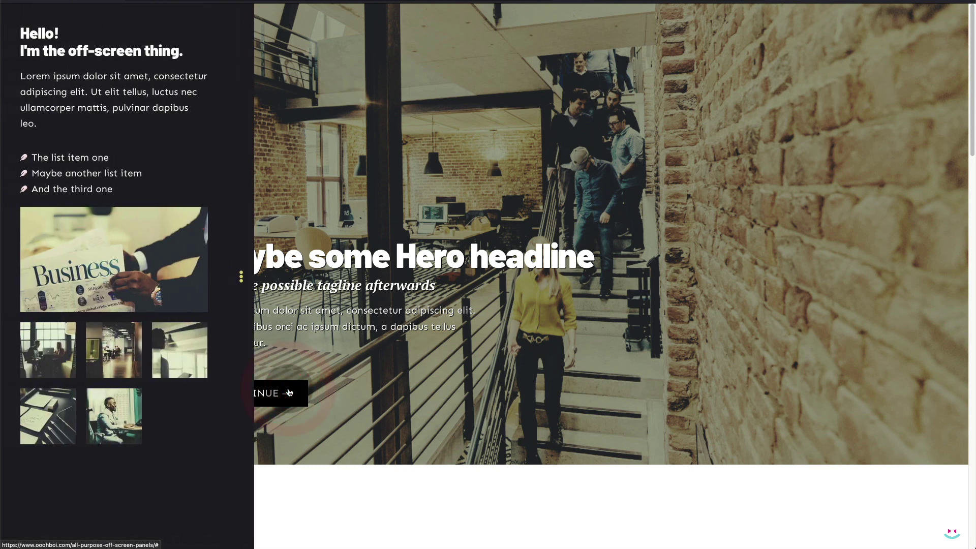
click(242, 277)
scroll(719, 358, down, 3)
scroll(719, 358, down, 3)
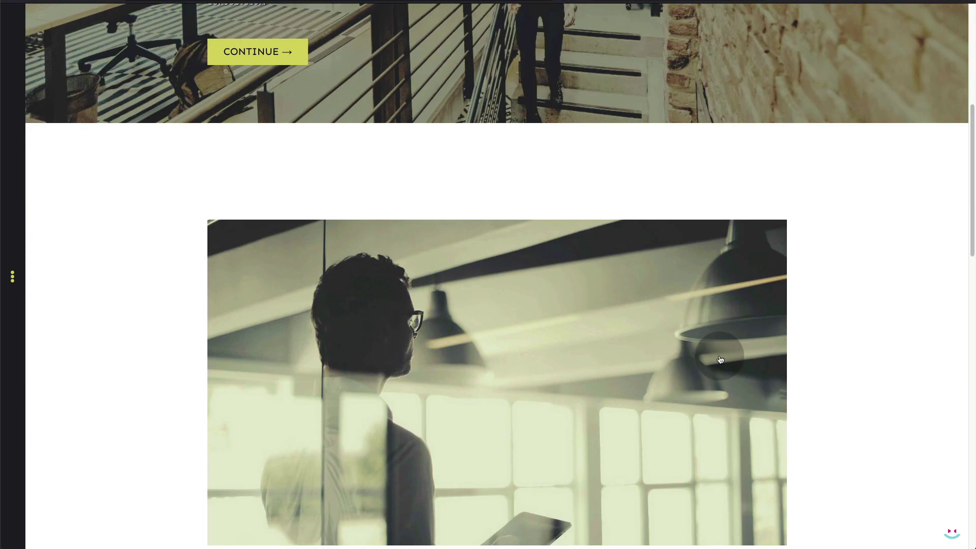
click(627, 349)
scroll(366, 263, up, 1)
scroll(366, 263, up, 4)
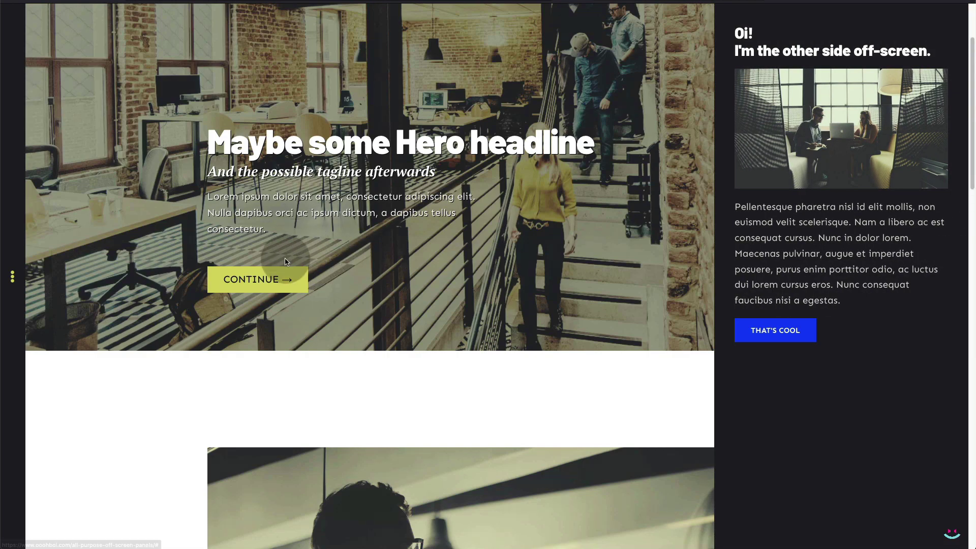
click(281, 278)
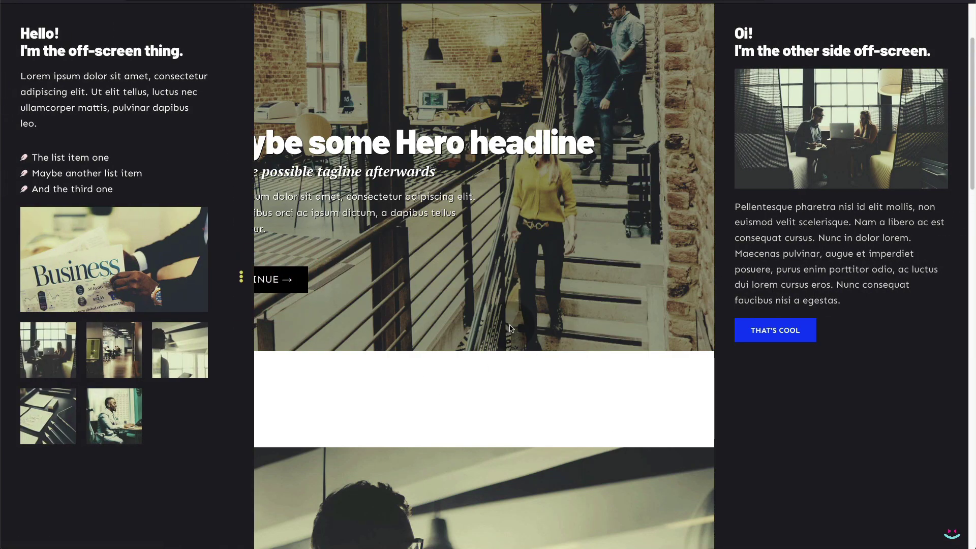
Step: Close the left and right off-screen panels on the live page
click(556, 388)
click(243, 276)
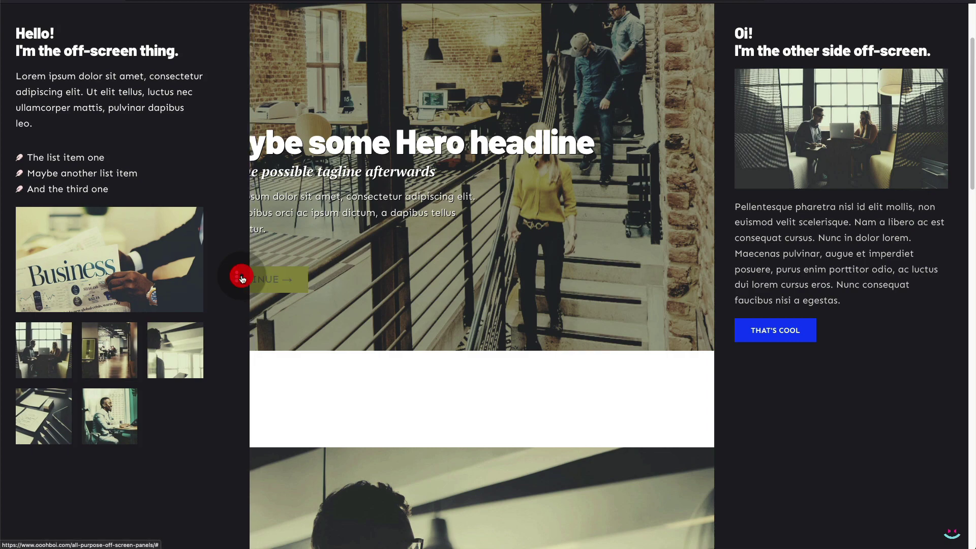
click(790, 328)
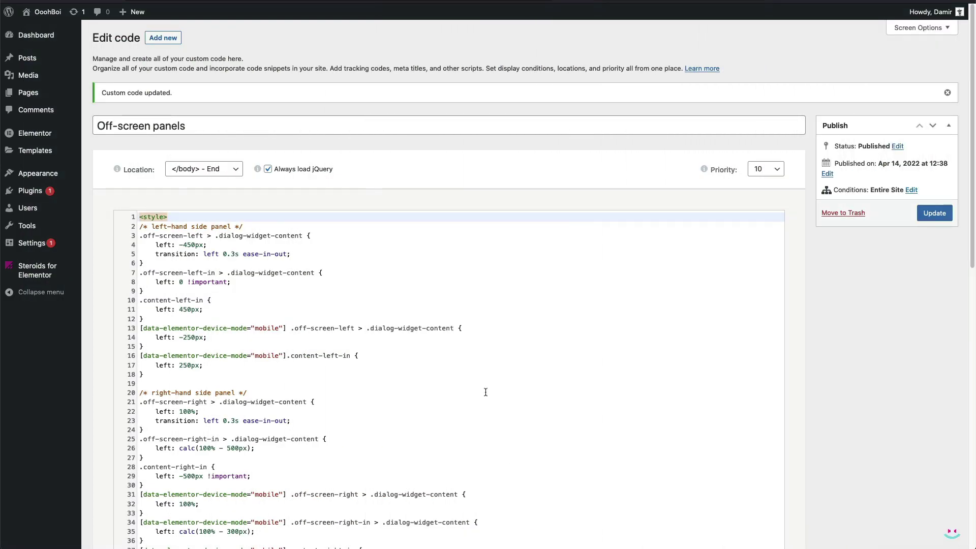
Step: Back in the code editor, scroll past the right-panel comment to empty line 40 before </style>
click(485, 392)
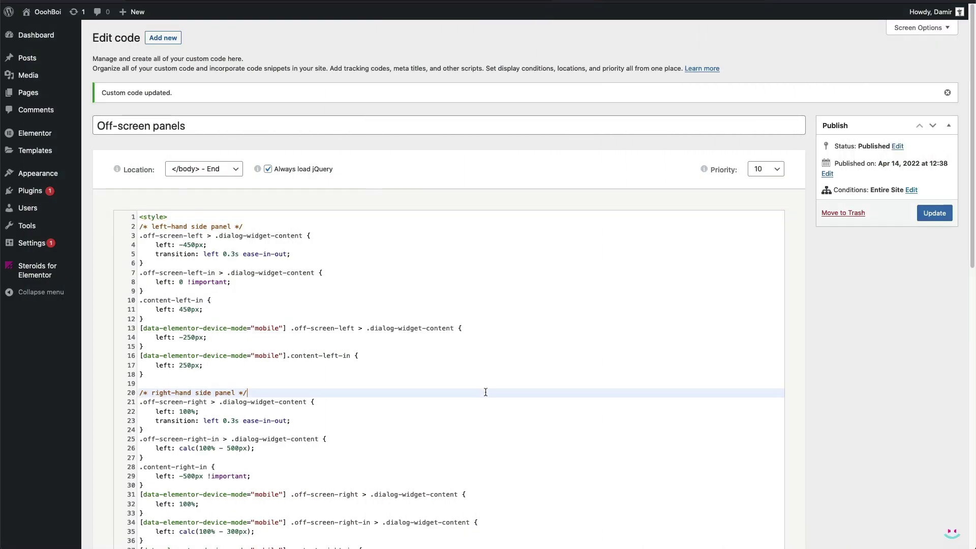
scroll(485, 392, down, 6)
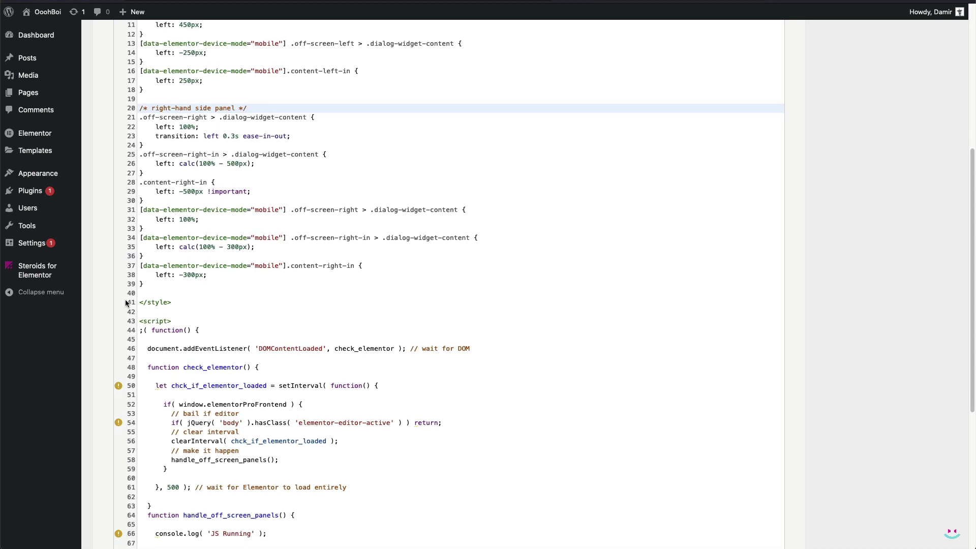
click(144, 294)
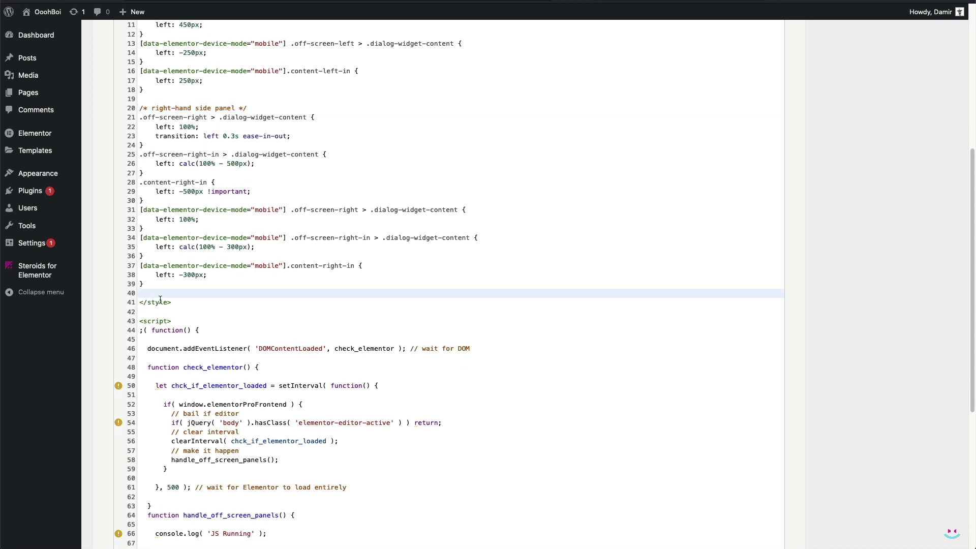
key(Return)
text(/* globals & common styles for both panels */ body {     left: 0px;     position: relative;     overflow-x: hidden;     transition: all 0.3s ease-in-out; } .content-left-in.content-right-in {     left: 0 !important; } .off-screen-left .content-column, .off-screen-right .content-column {     overflow-y: auto; })
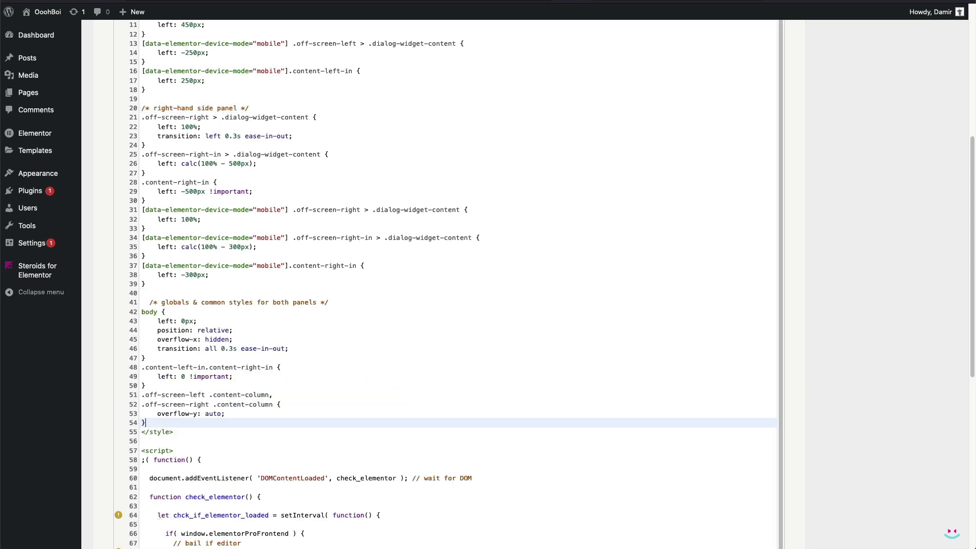
click(147, 302)
key(BackSpace)
key(BackSpace)
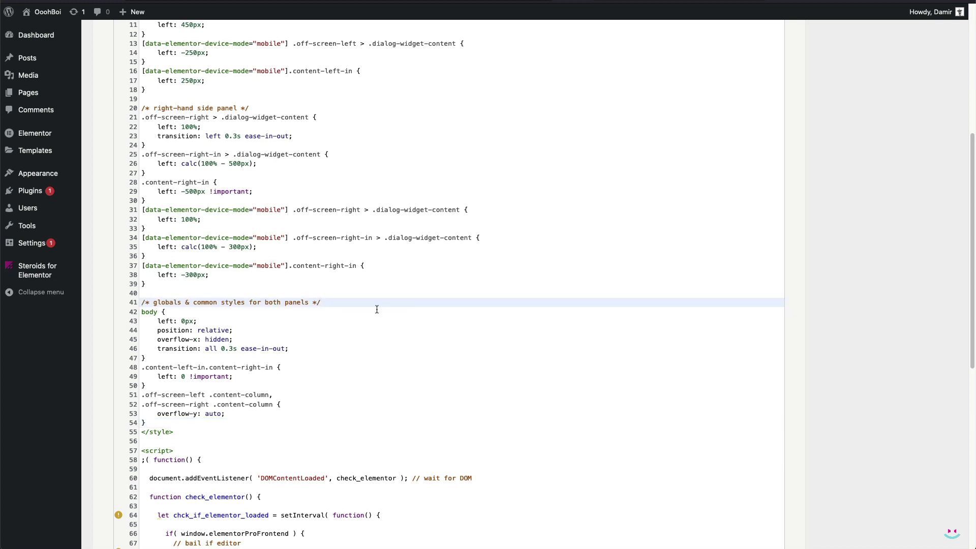
drag(150, 358, 142, 312)
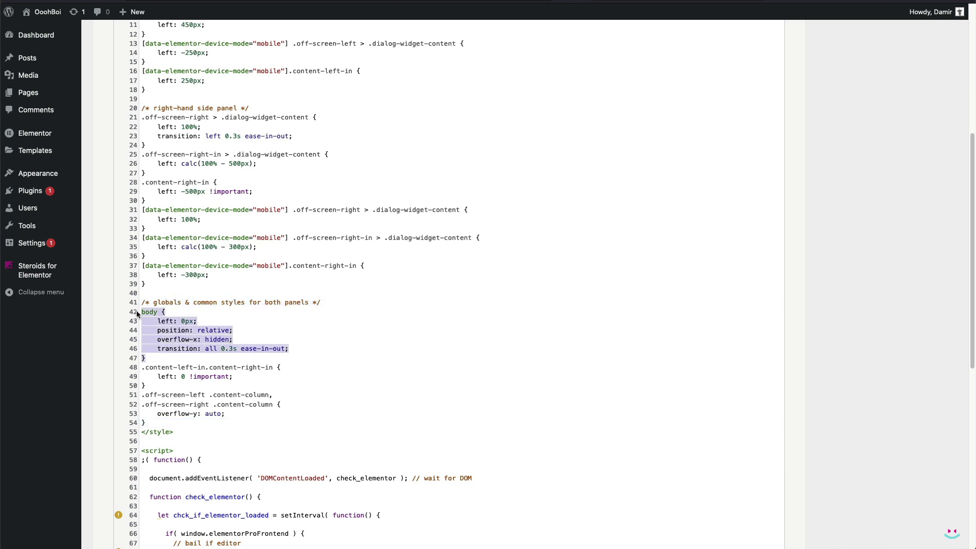
click(230, 350)
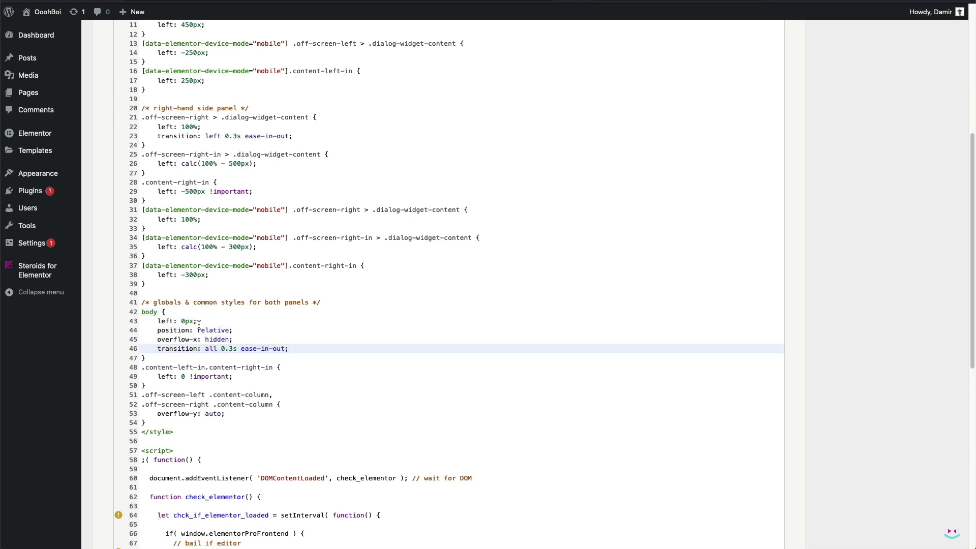
click(249, 331)
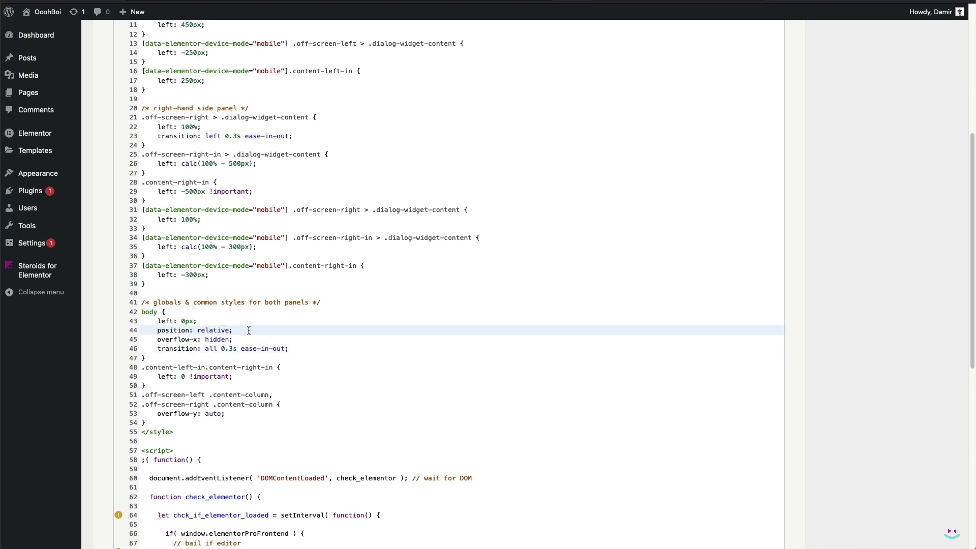
drag(251, 328, 158, 331)
drag(237, 339, 156, 339)
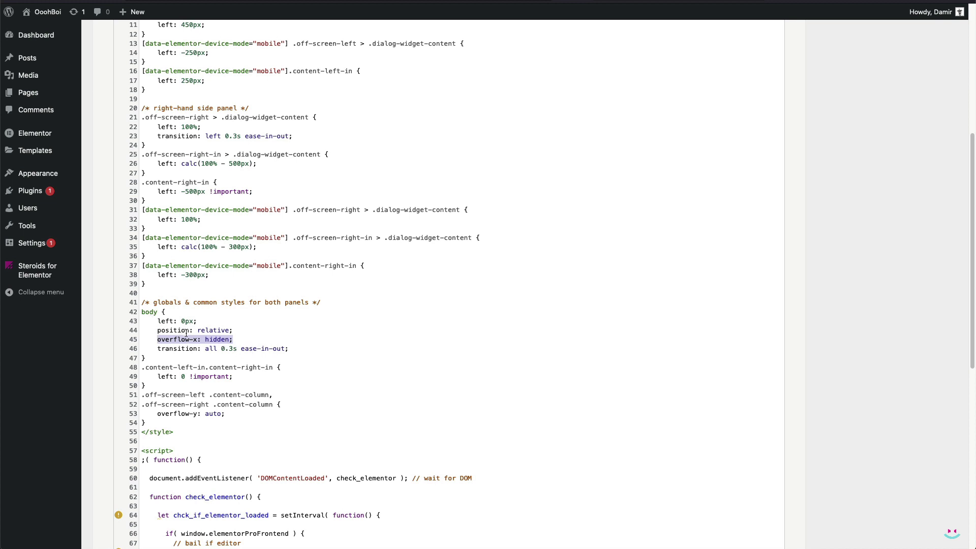
click(297, 332)
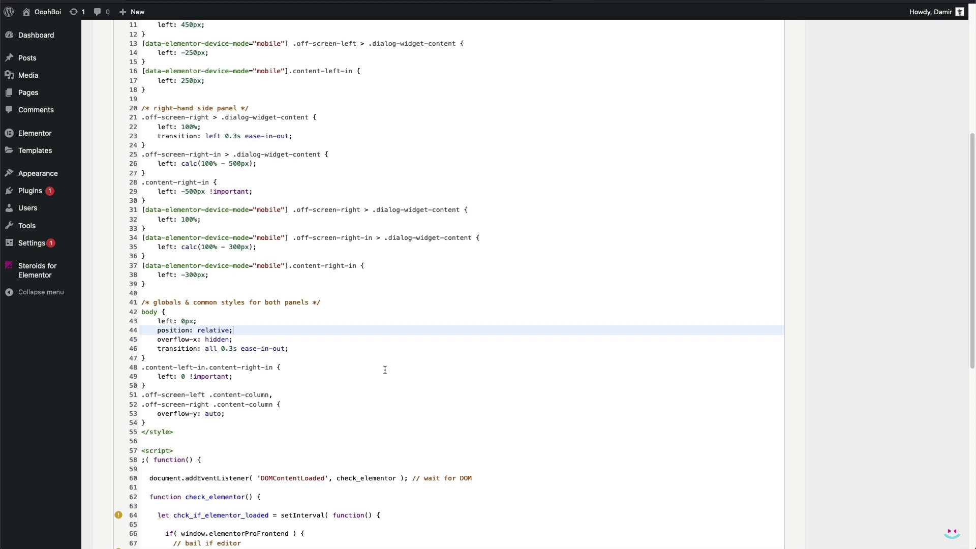
scroll(372, 368, down, 1)
drag(149, 387, 124, 362)
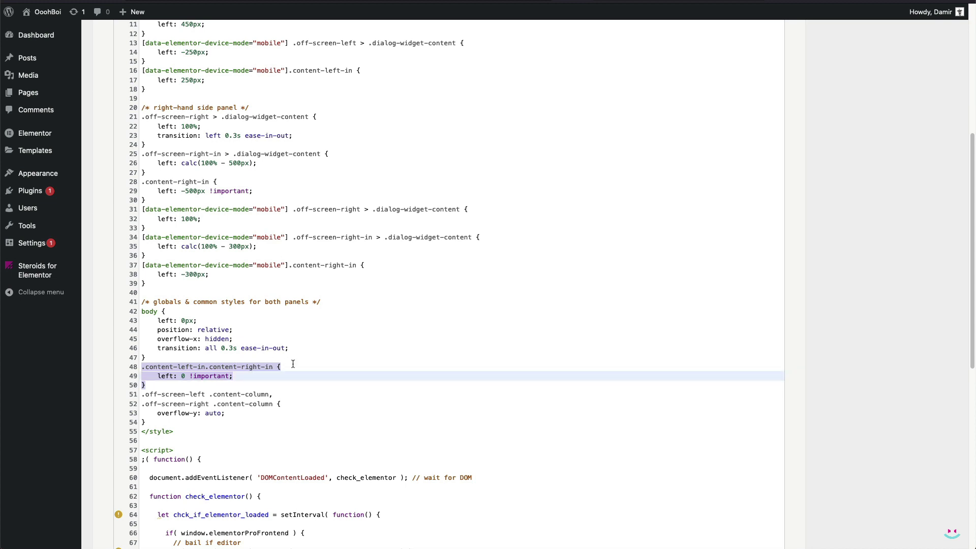
click(293, 364)
click(246, 376)
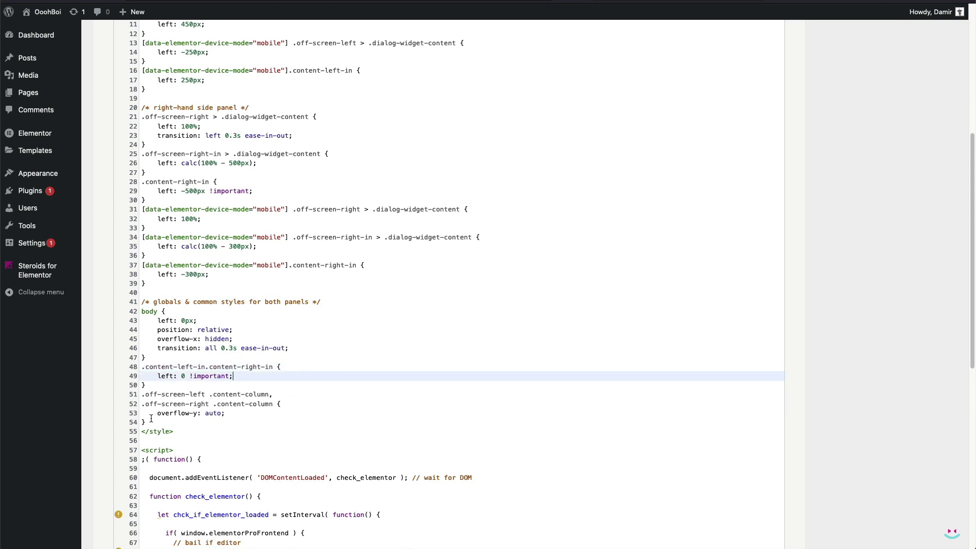
drag(146, 421, 143, 398)
click(238, 404)
click(268, 394)
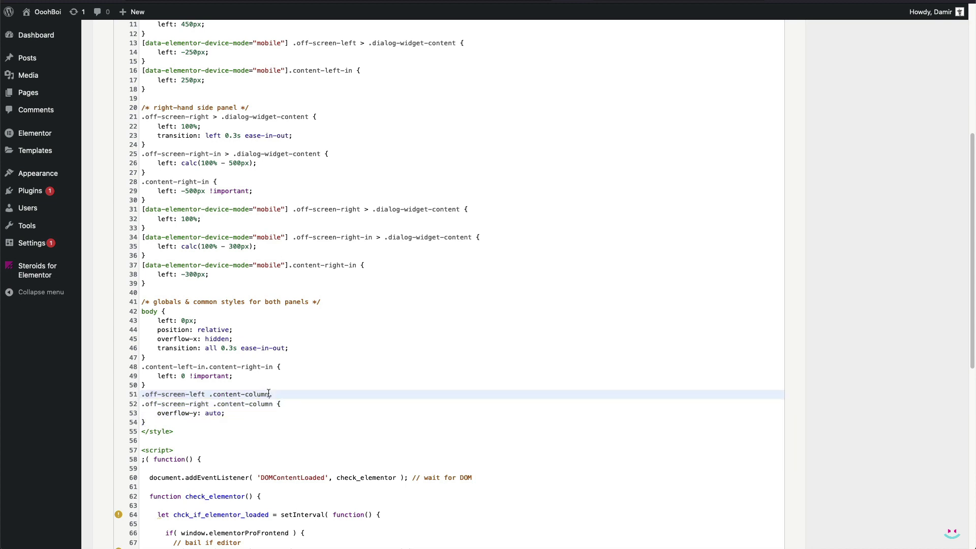
drag(268, 394, 211, 394)
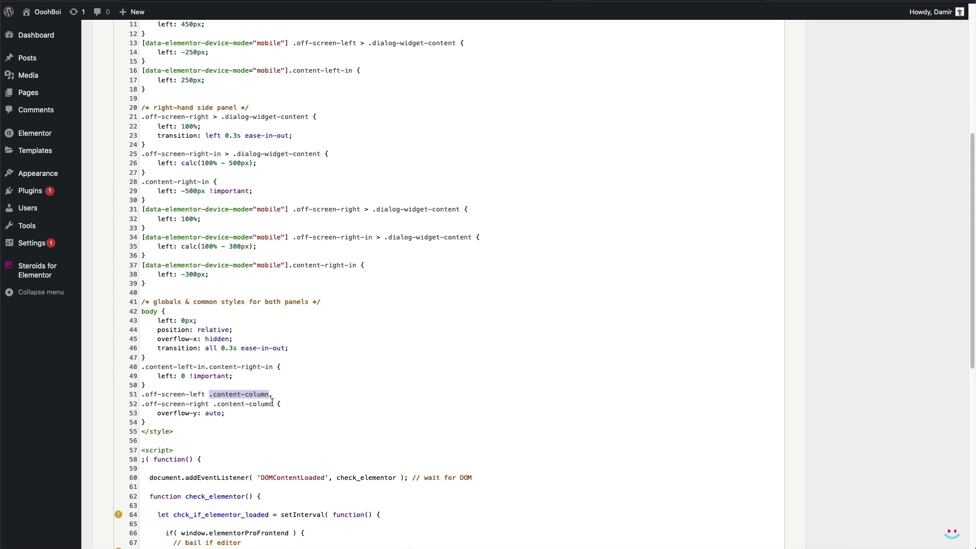
drag(273, 404, 213, 404)
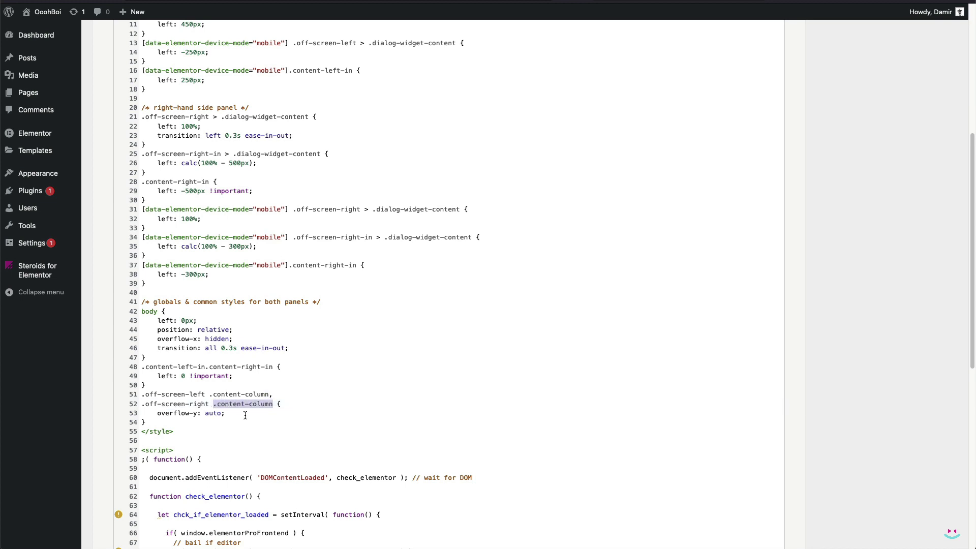
click(235, 410)
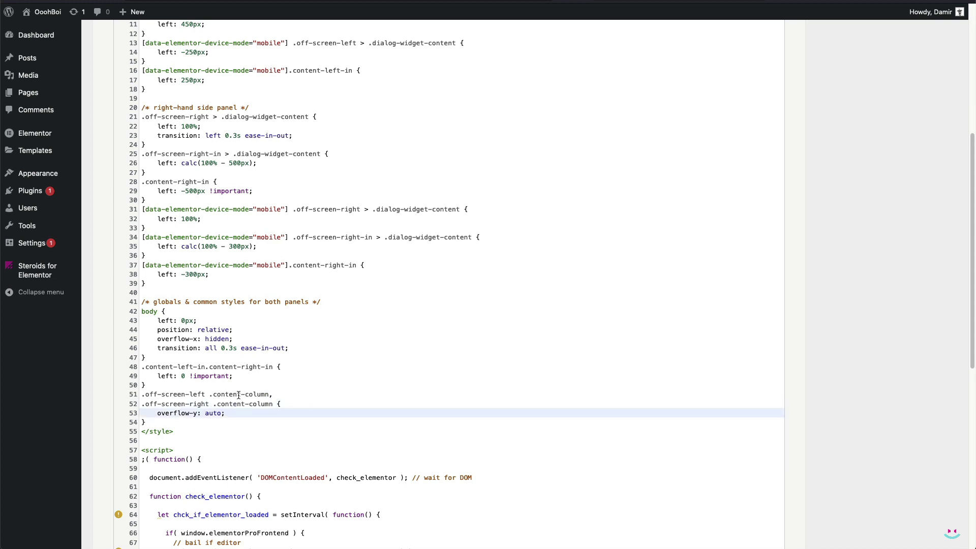
drag(228, 413, 157, 413)
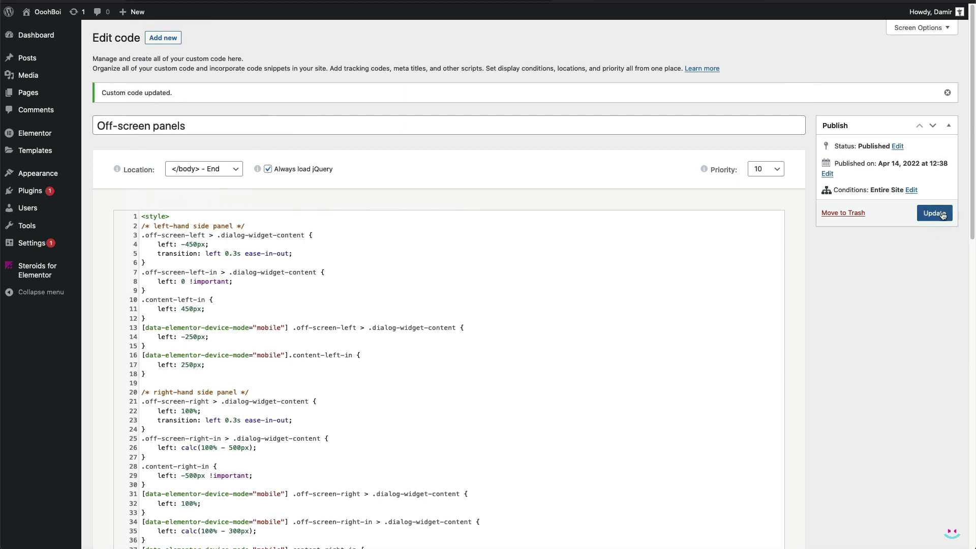
Step: Save the updated Off-screen panels custom code with Update
click(944, 214)
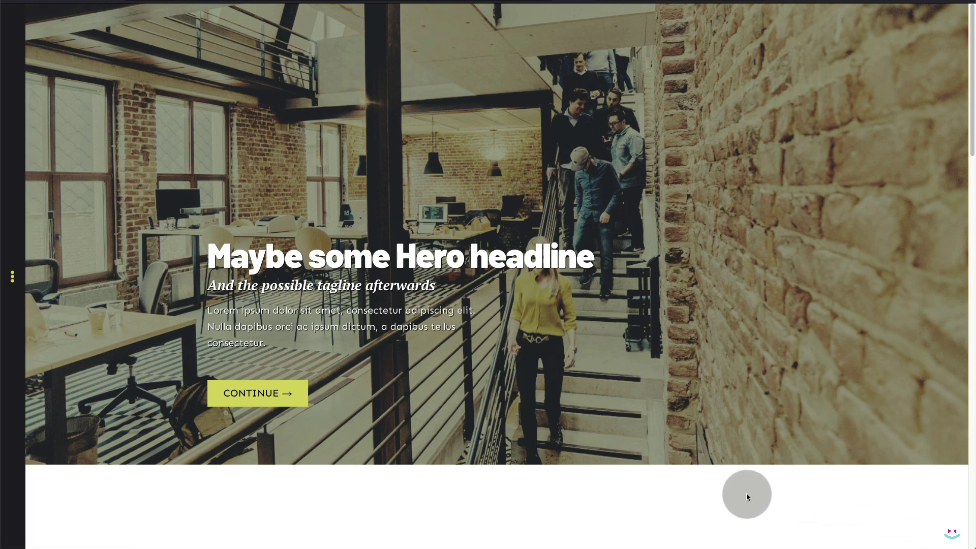
click(13, 272)
click(481, 399)
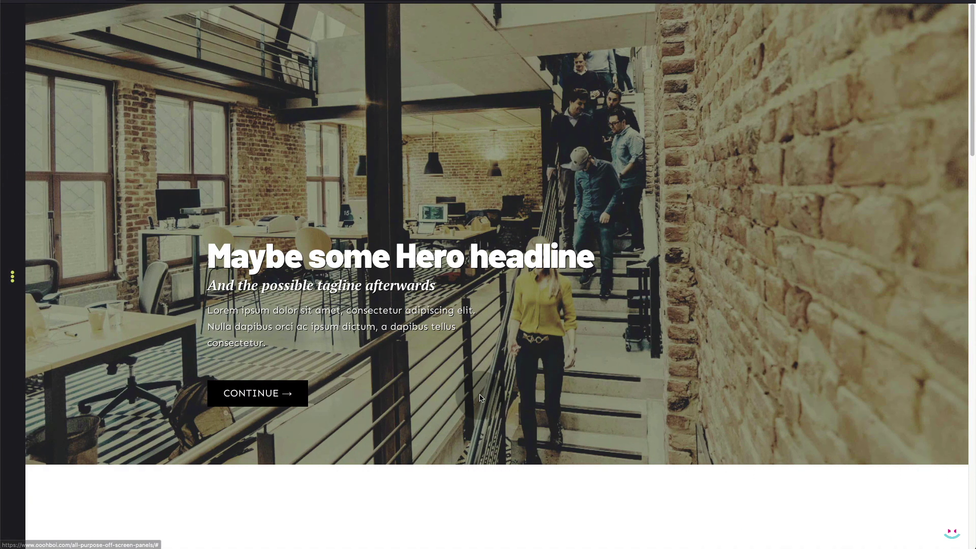
scroll(605, 411, down, 4)
click(545, 398)
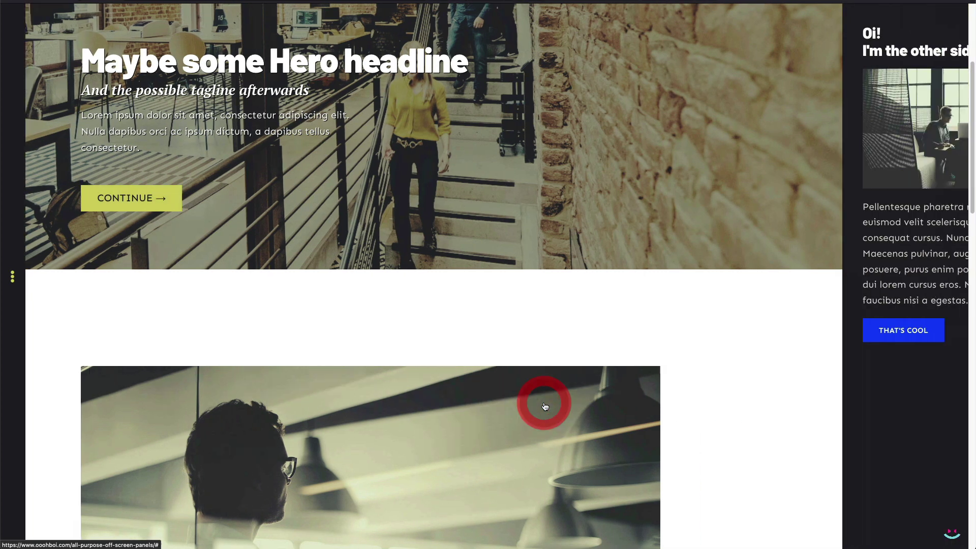
click(38, 196)
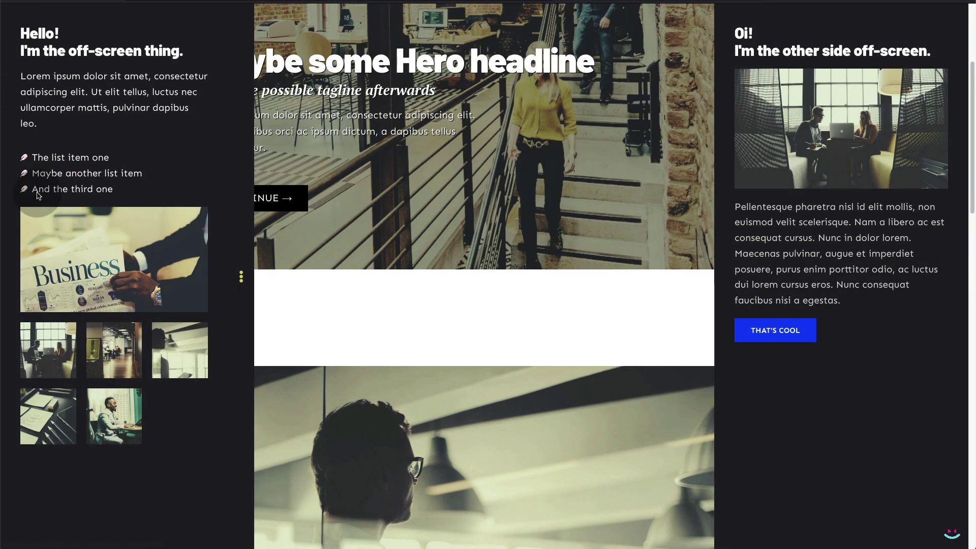
click(793, 330)
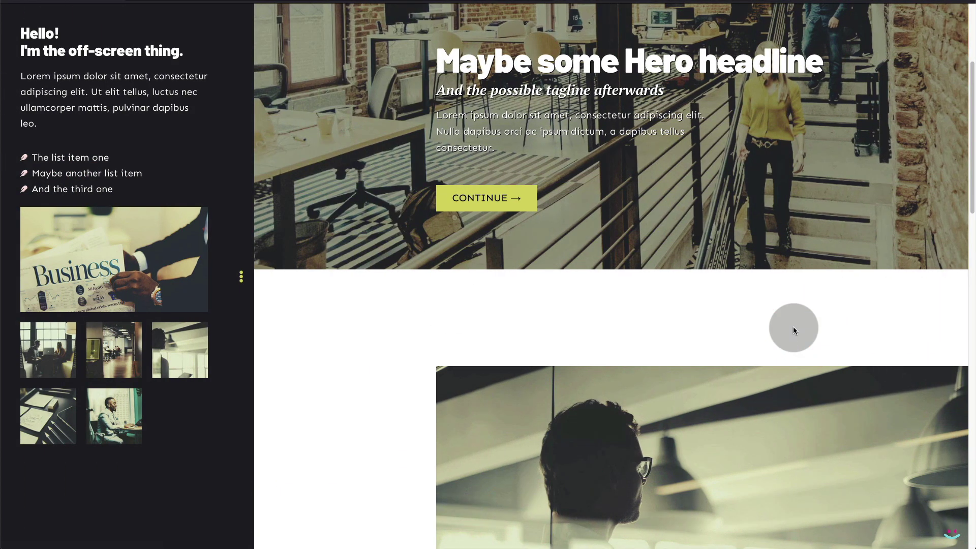
click(635, 402)
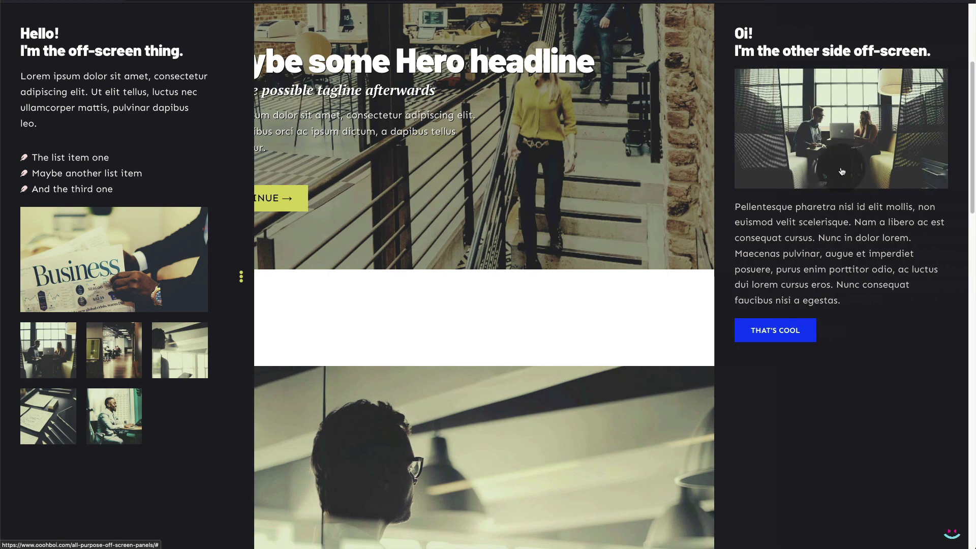
click(835, 160)
click(837, 164)
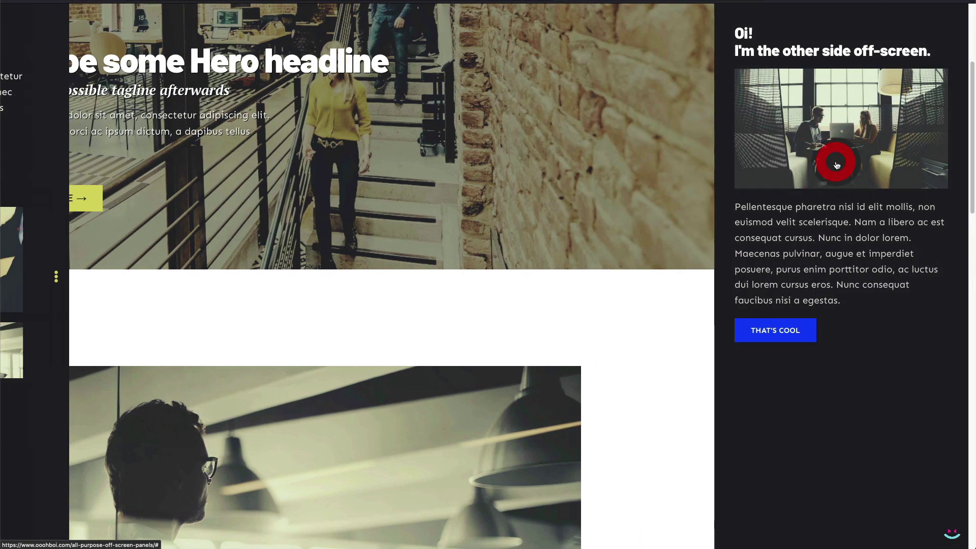
click(142, 267)
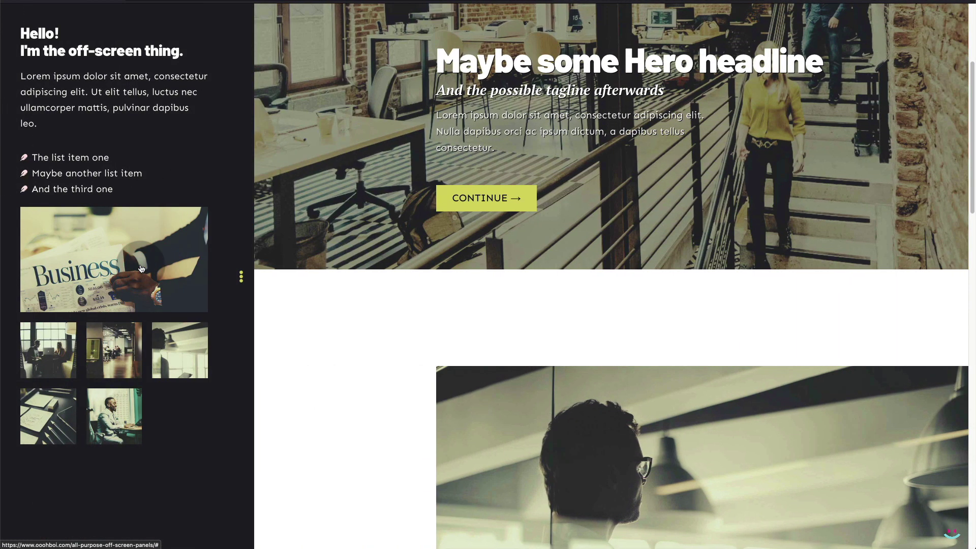
click(141, 265)
scroll(598, 401, down, 15)
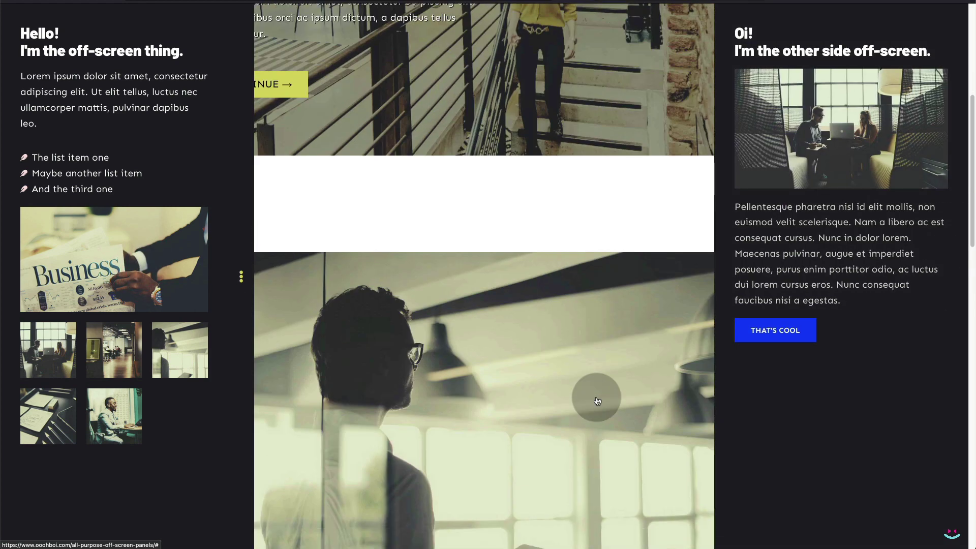
scroll(603, 305, up, 2)
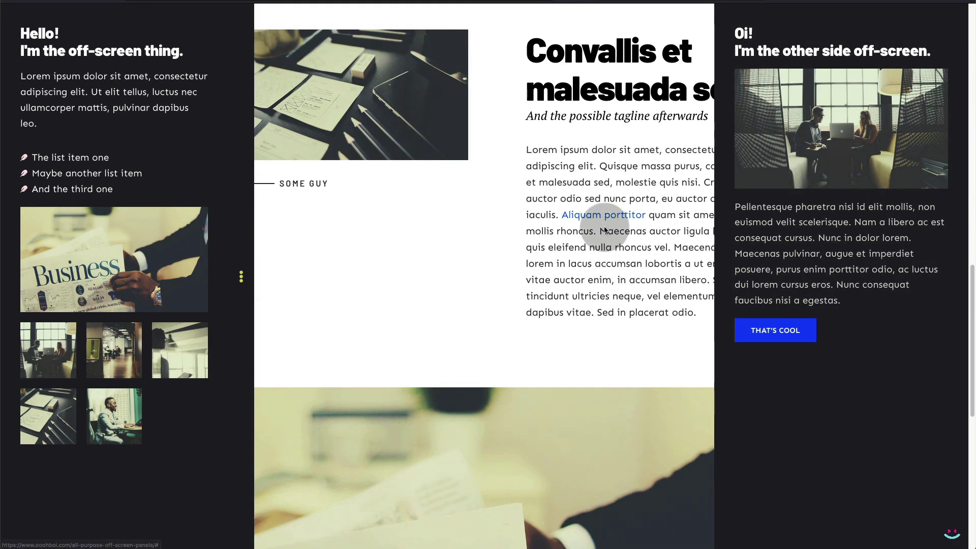
click(602, 217)
scroll(634, 355, down, 5)
click(634, 356)
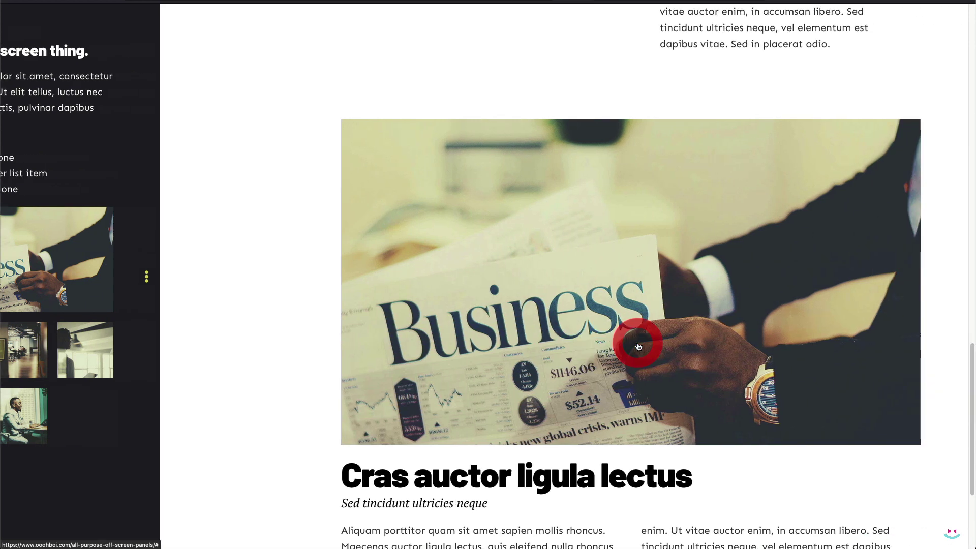
scroll(634, 338, down, 4)
scroll(502, 414, up, 2)
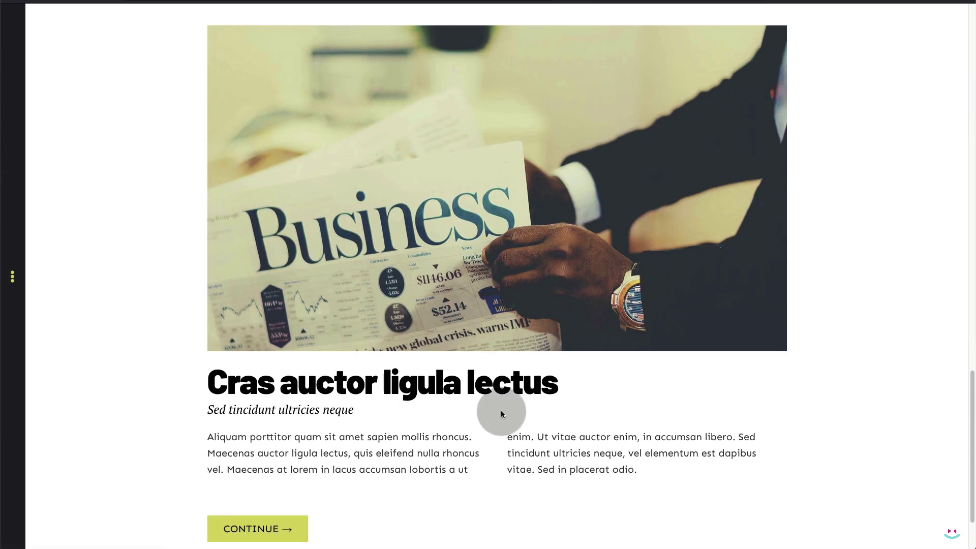
click(263, 524)
click(824, 105)
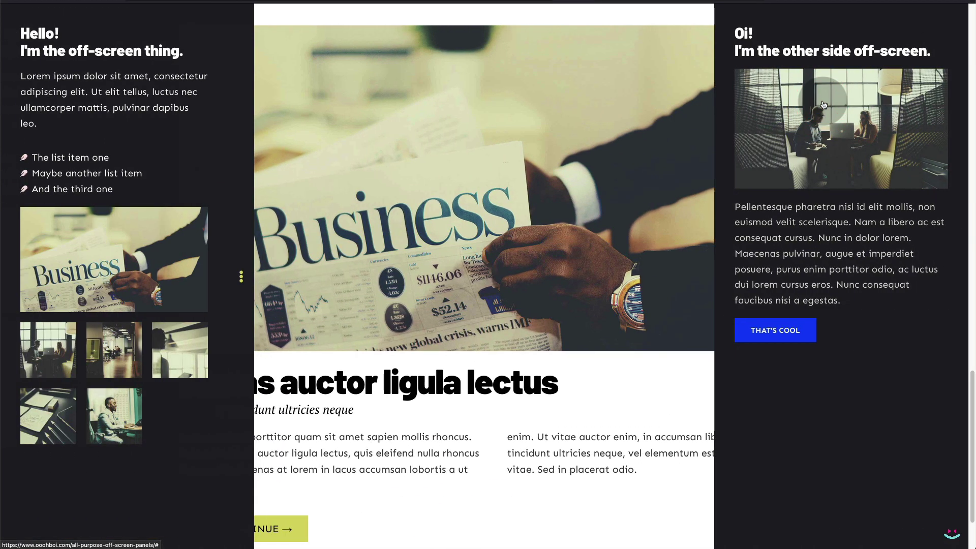
click(786, 336)
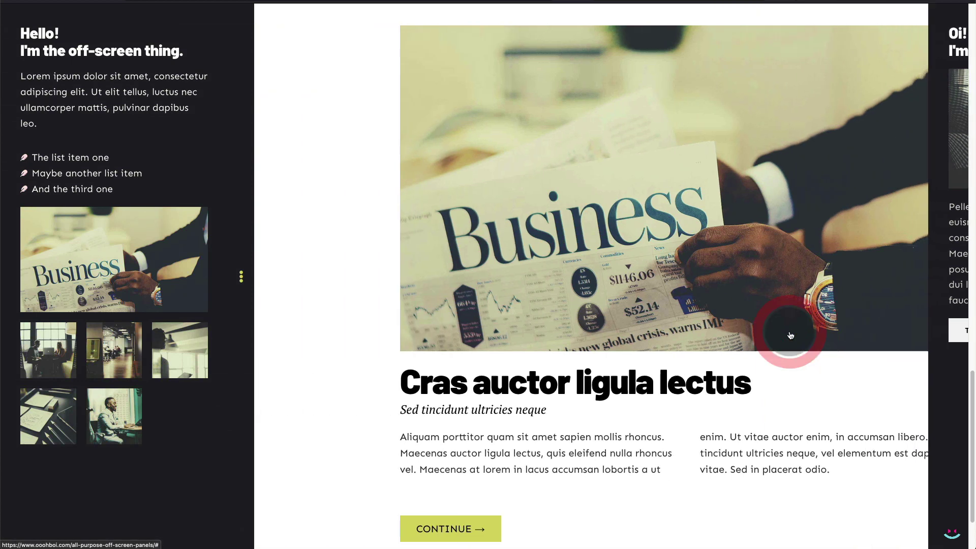
click(227, 274)
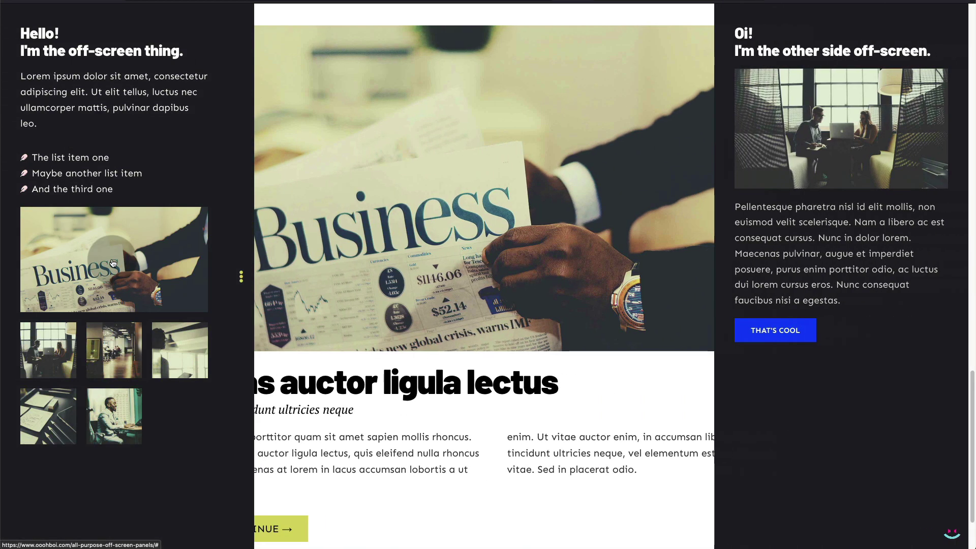
click(241, 276)
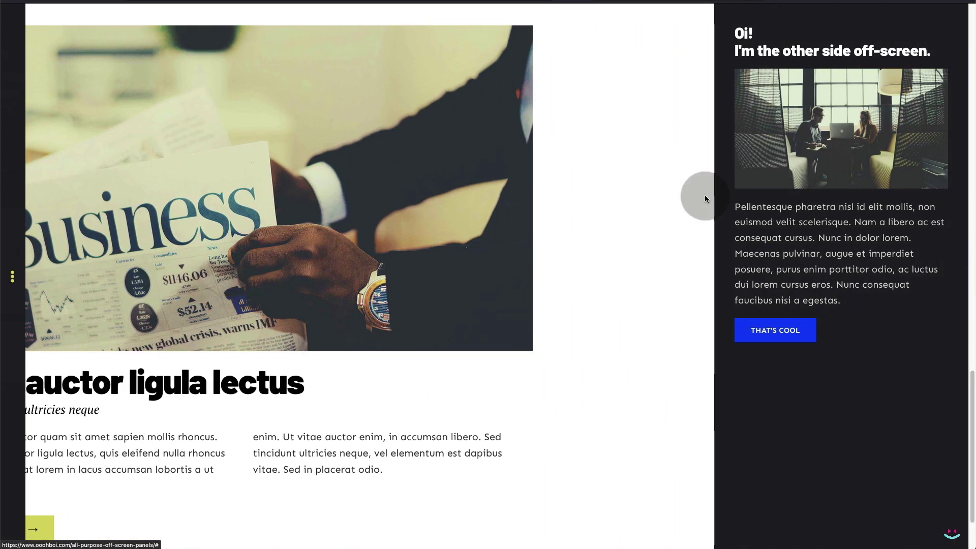
click(822, 140)
click(767, 331)
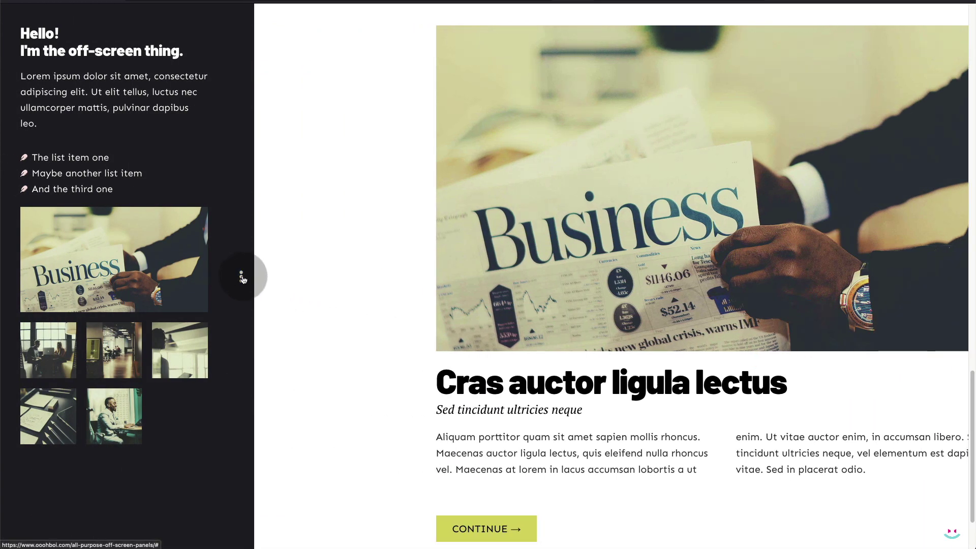
click(242, 276)
scroll(465, 181, up, 10)
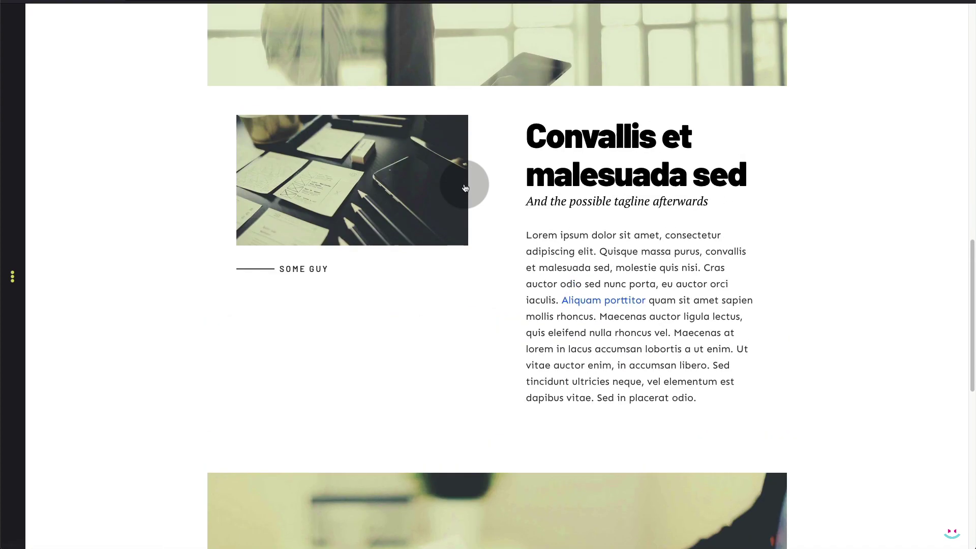
scroll(464, 188, up, 10)
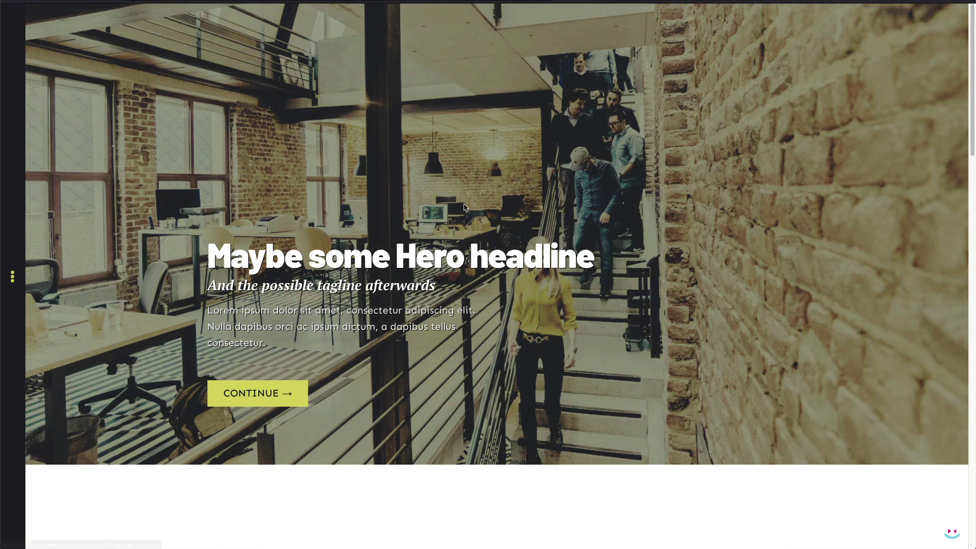